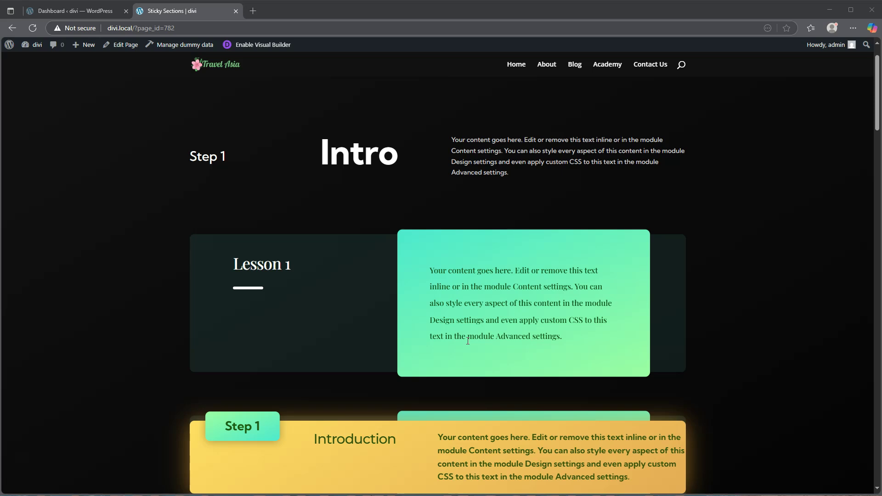
Review the finished Sticky Sections page from Step 1 through Step 3, checking how the sticky step banner changes per section.
scroll(468, 341, "down", 3)
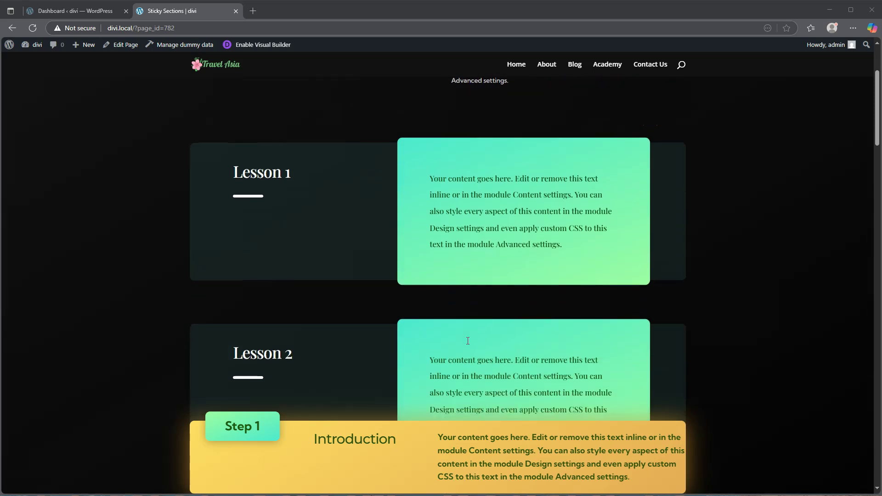
scroll(468, 341, "down", 7)
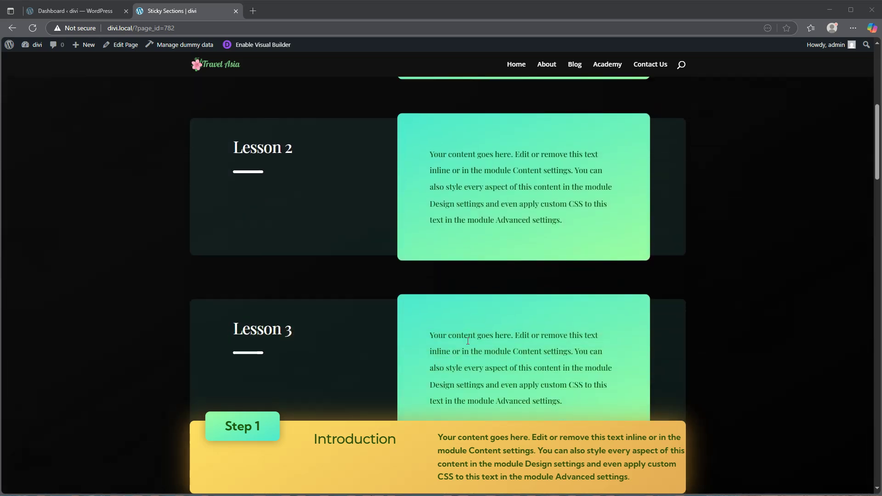
left_click(334, 433)
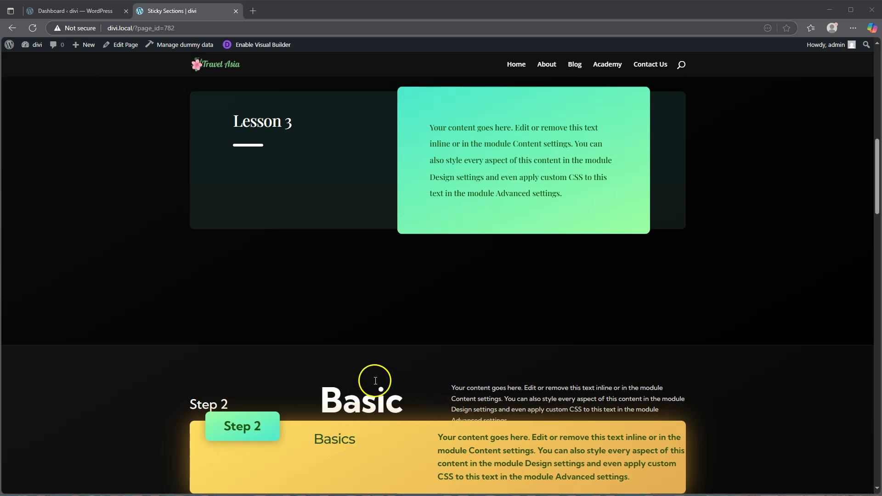
scroll(394, 384, "down", 1)
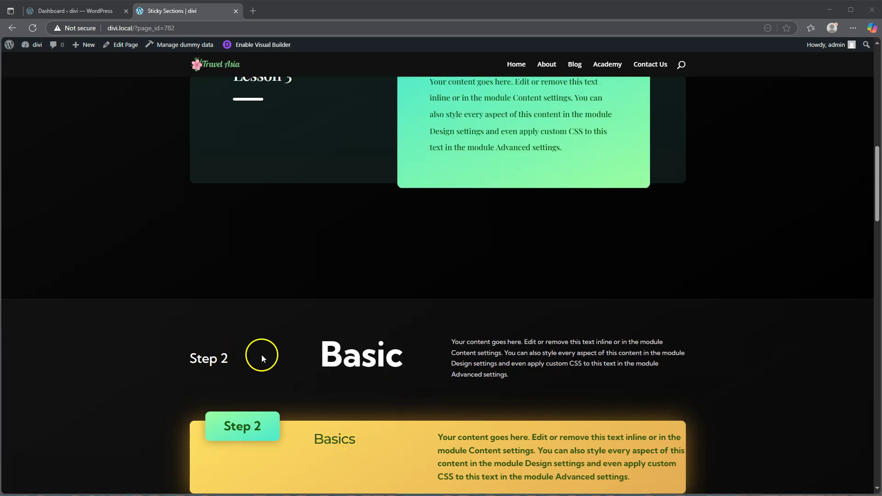
scroll(394, 364, "down", 9)
scroll(395, 365, "down", 6)
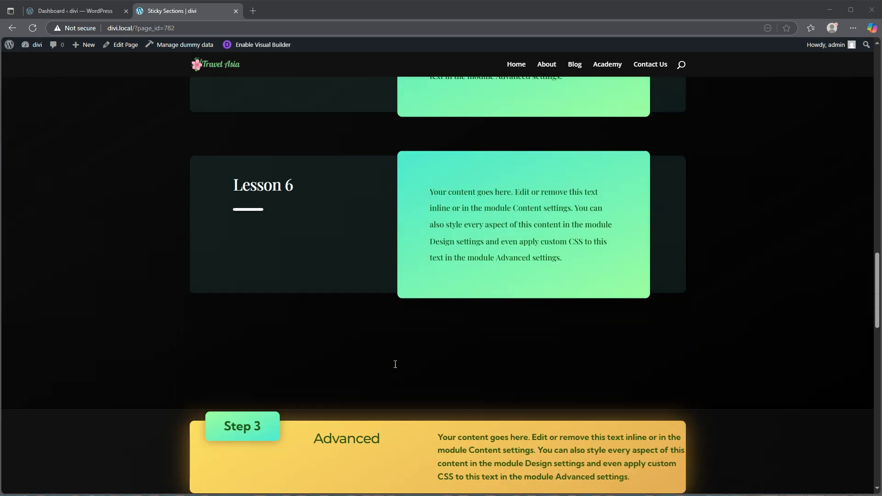
scroll(395, 364, "down", 8)
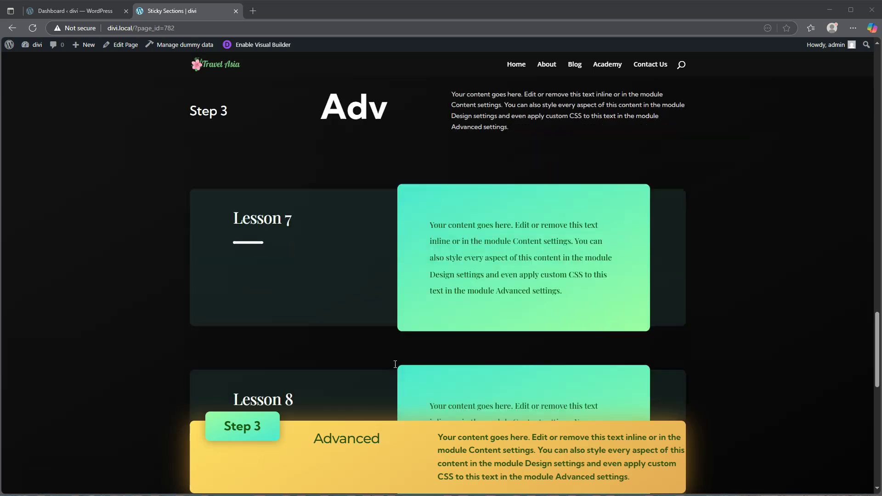
scroll(395, 364, "down", 8)
scroll(395, 365, "up", 5)
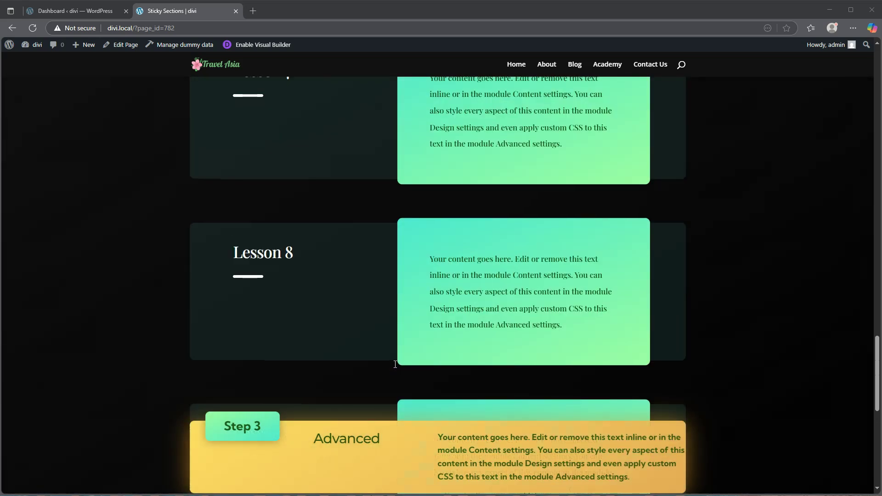
scroll(395, 364, "up", 18)
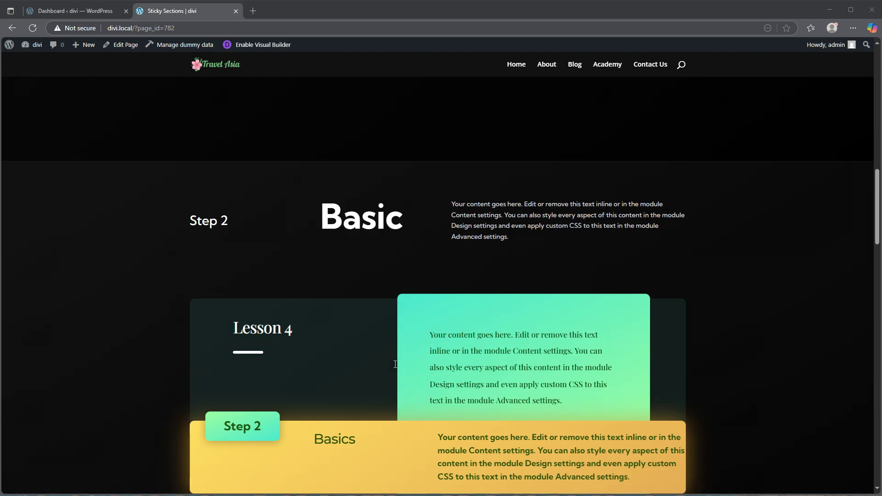
scroll(394, 364, "up", 10)
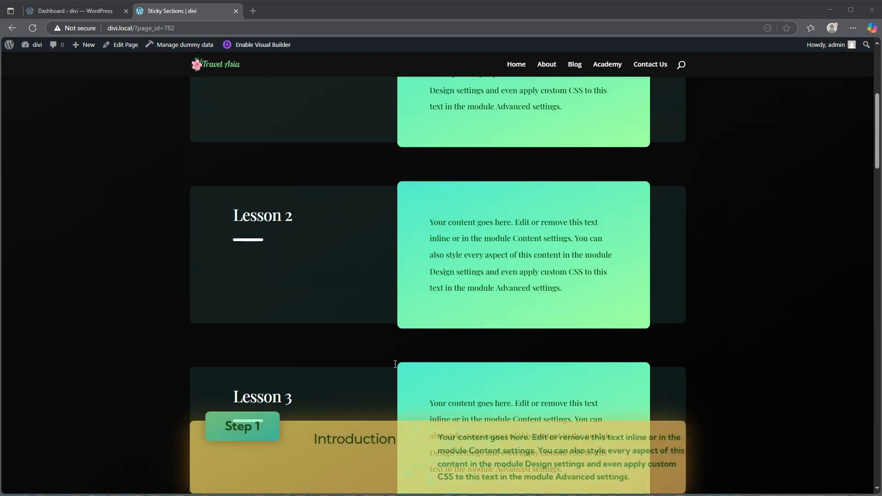
scroll(395, 364, "up", 4)
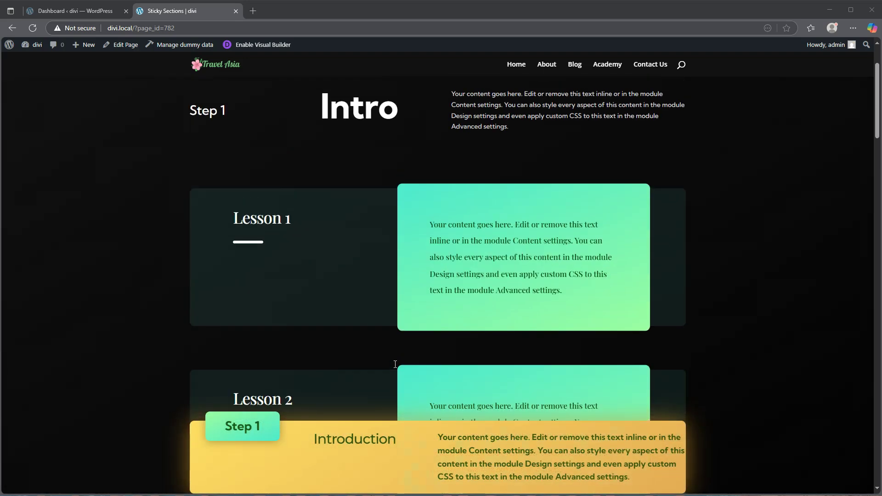
scroll(395, 364, "up", 3)
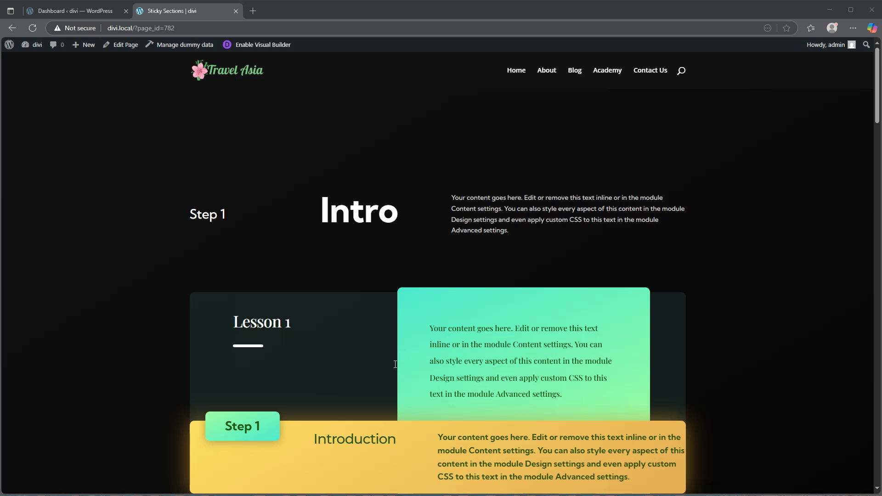
Open the WordPress Pages list in a separate browser tab and start a new page from it.
left_click(74, 11)
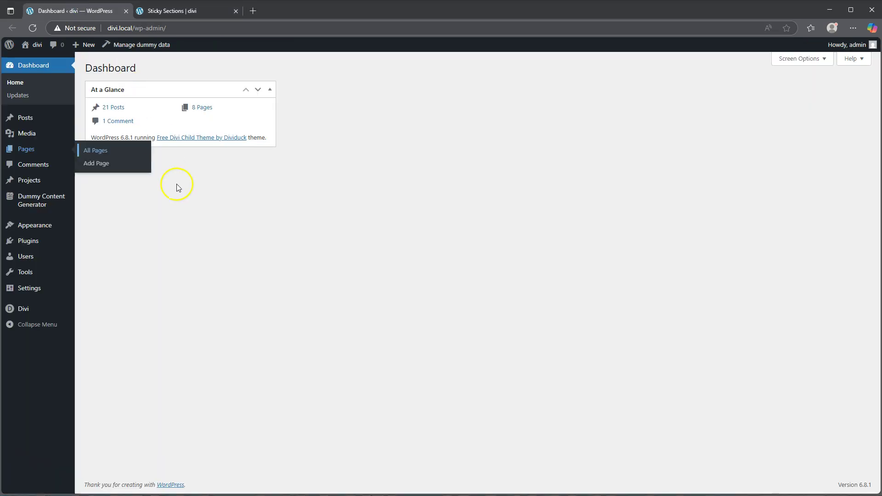
right_click(20, 148)
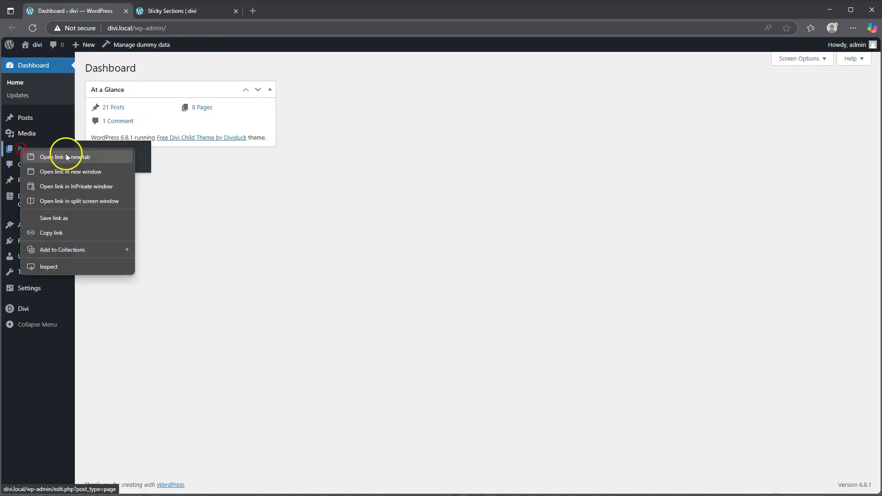
left_click(70, 156)
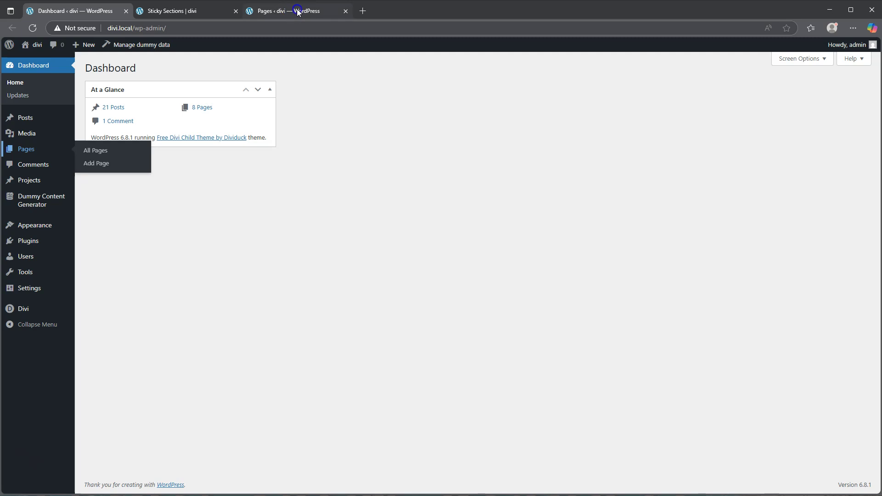
left_click(296, 11)
left_click(135, 69)
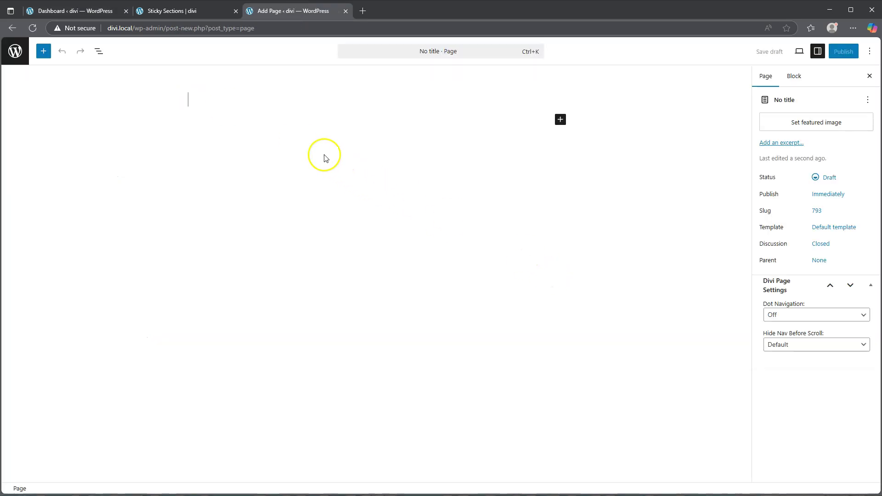
Title the page "Sticky Sections Demo" and open it in the Divi Builder with an empty layout, dismissing the row insertion.
left_click(267, 101)
type("Sticky Sections Demo")
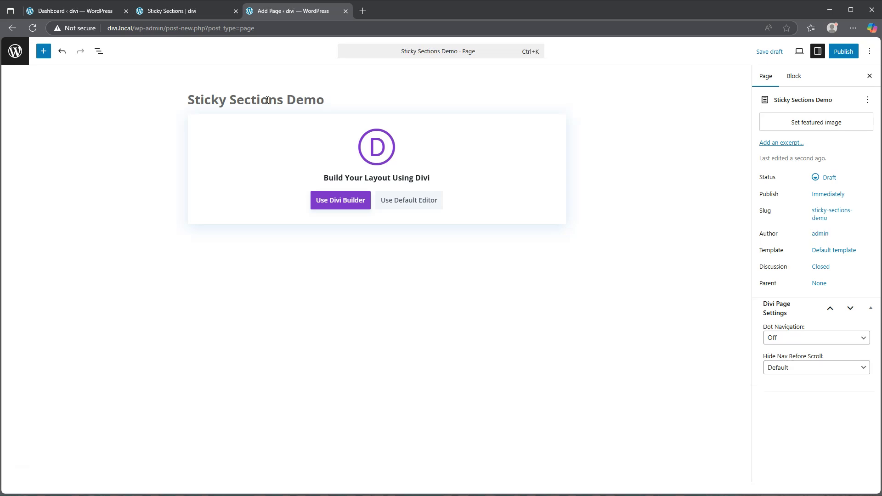
left_click(351, 203)
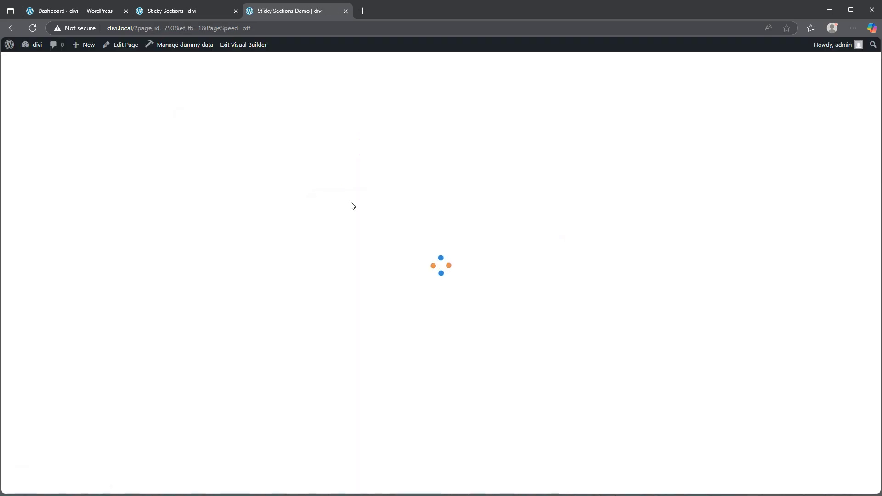
left_click(276, 287)
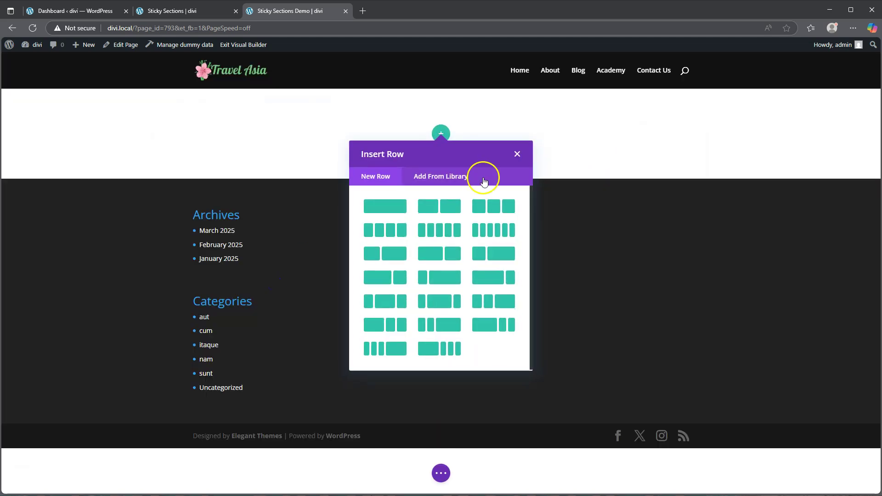
left_click(516, 154)
Add a gradient background to the empty section through its section settings.
mouse_move(65, 115)
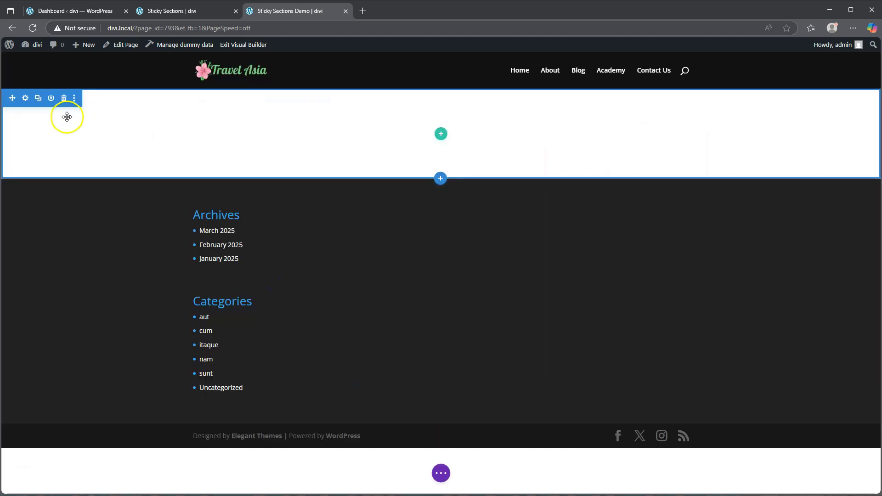
left_click(25, 99)
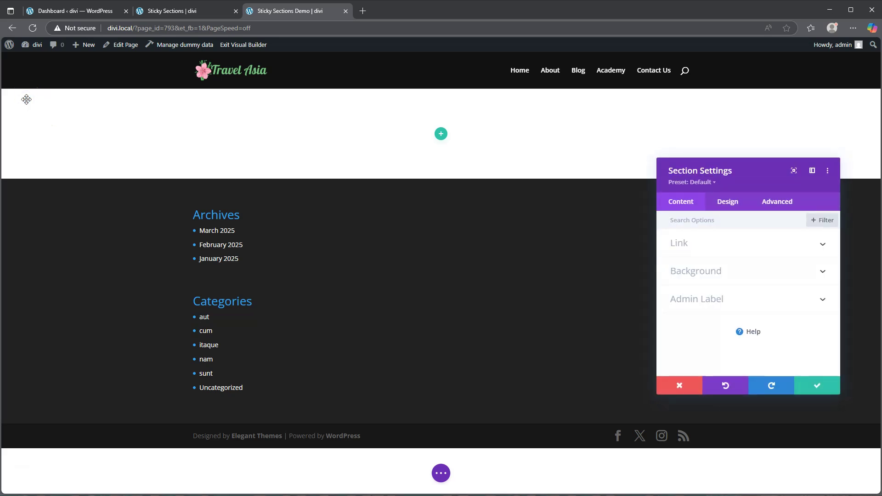
left_click(723, 275)
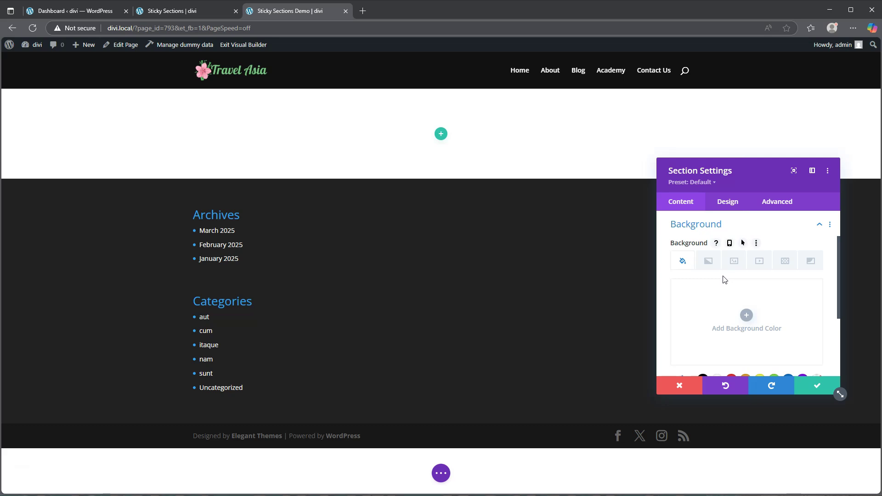
left_click(708, 261)
left_click(745, 315)
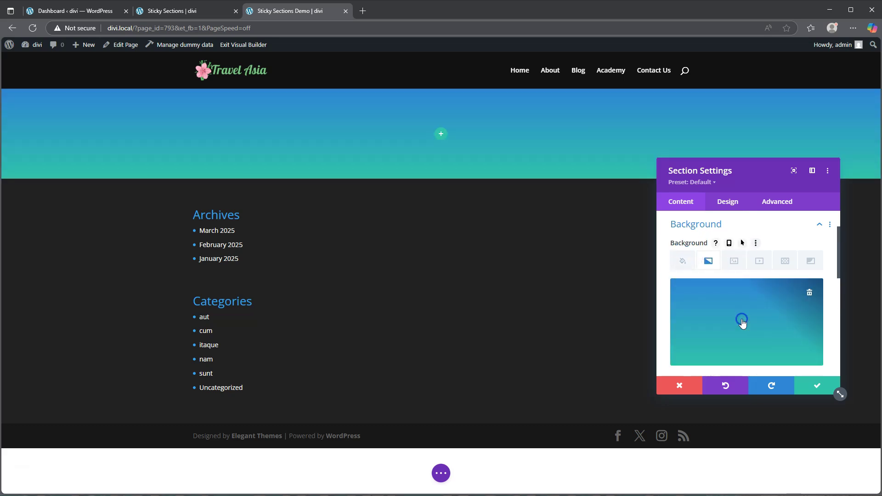
Set the first gradient stop of the section background to #121212.
scroll(734, 321, "down", 2)
left_click(696, 313)
left_click(674, 303)
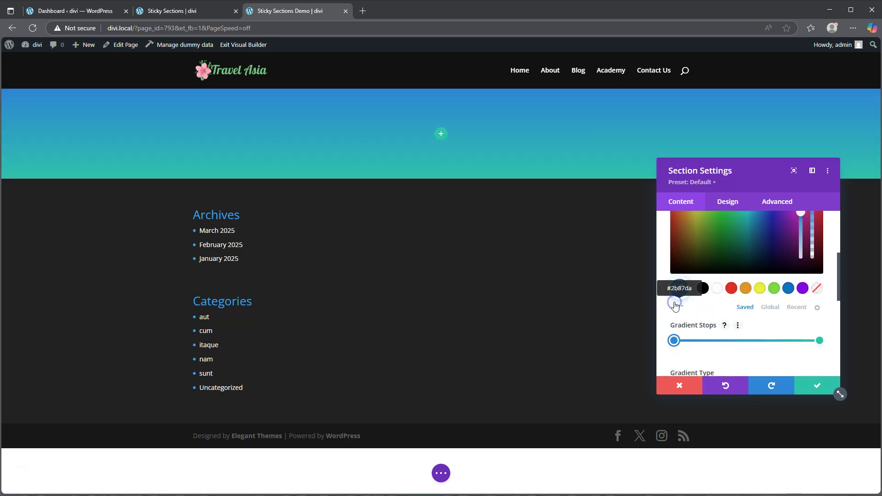
left_click(687, 282)
left_click(696, 334)
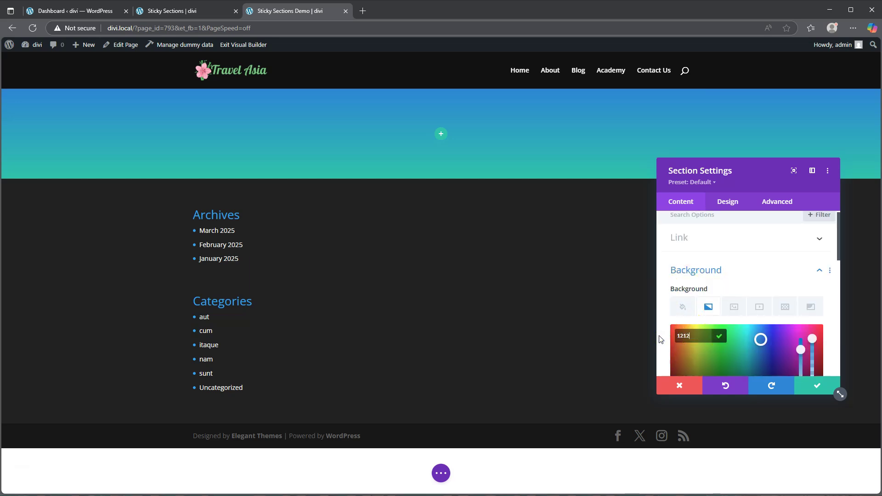
left_click(718, 335)
Set the 100% gradient stop of the section background to black, #000000.
scroll(725, 335, "down", 2)
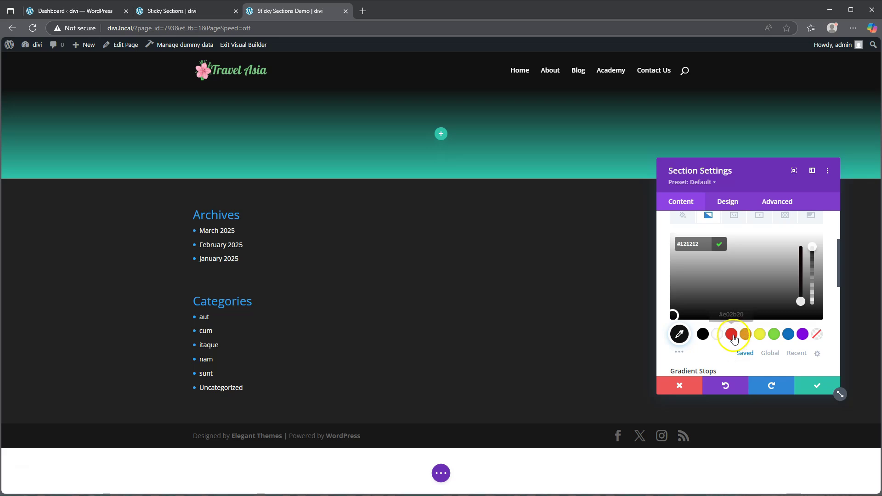
scroll(739, 340, "down", 2)
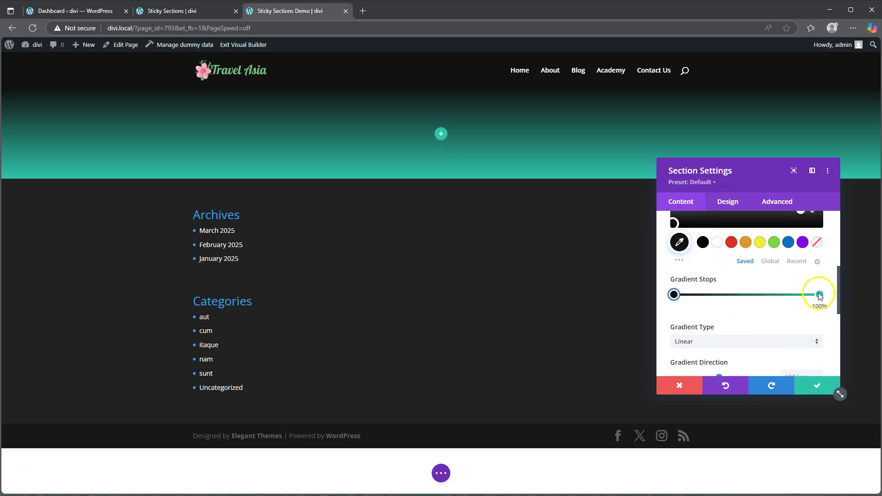
left_click(819, 295)
scroll(781, 312, "up", 3)
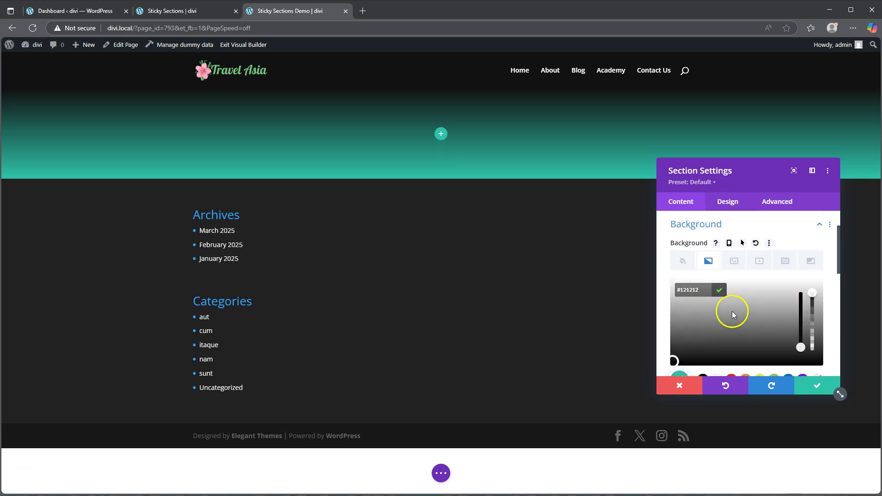
scroll(708, 309, "down", 1)
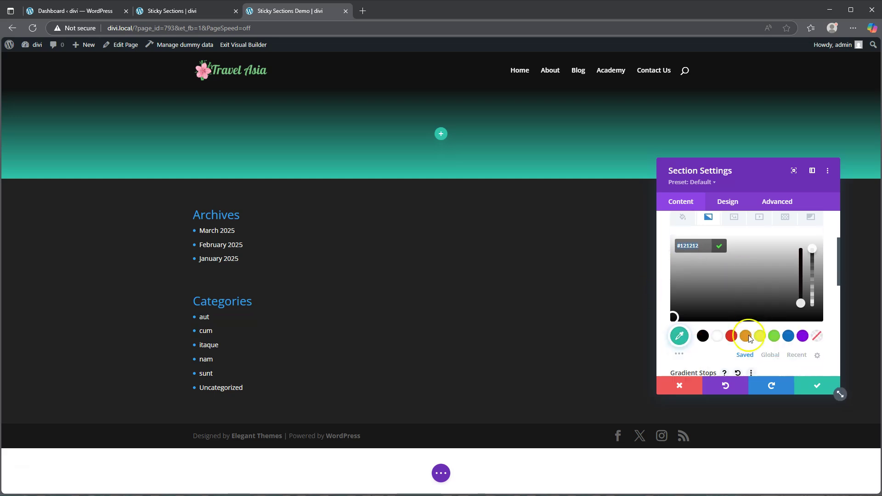
left_click(702, 335)
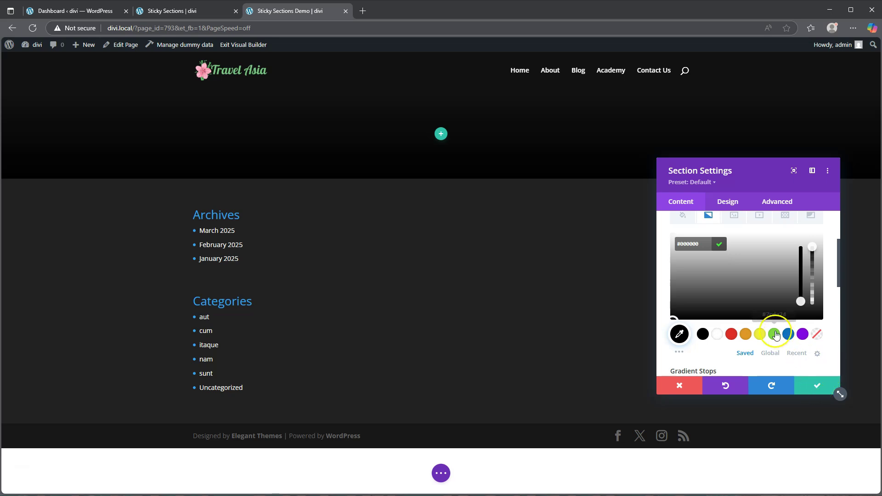
Set the section's bottom padding to 0px and save the section settings.
scroll(762, 326, "down", 3)
scroll(735, 333, "down", 1)
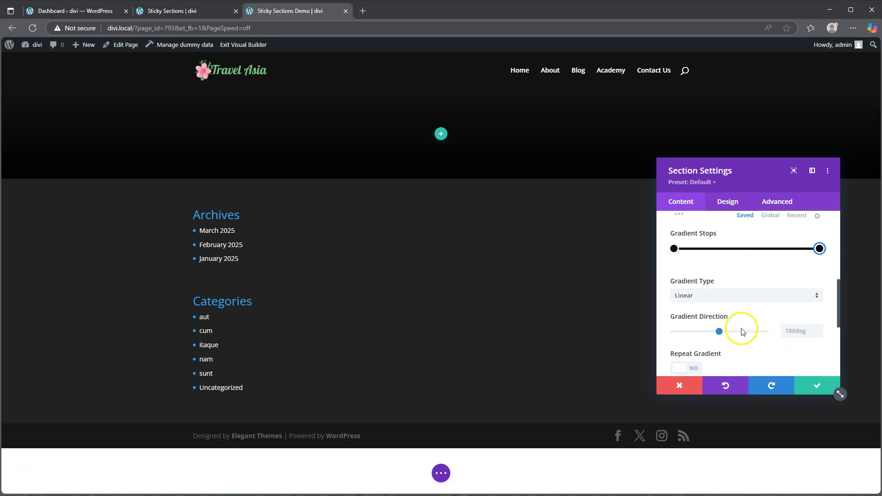
scroll(747, 336, "down", 1)
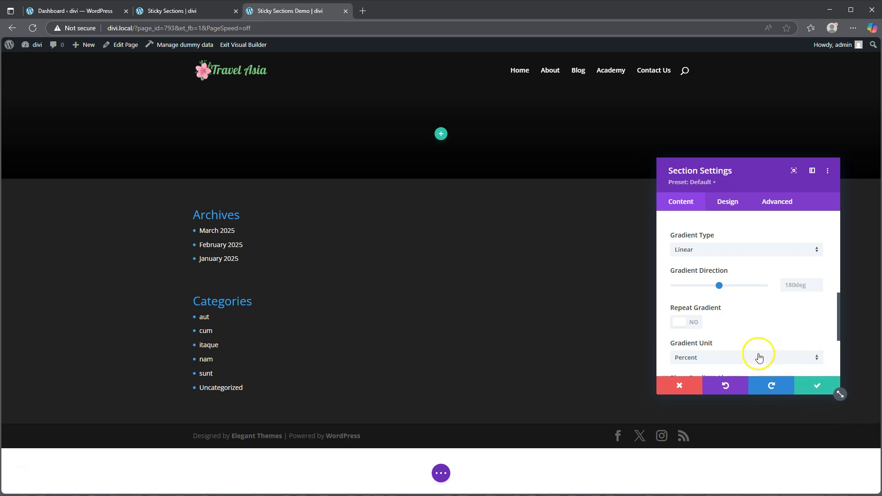
left_click(725, 204)
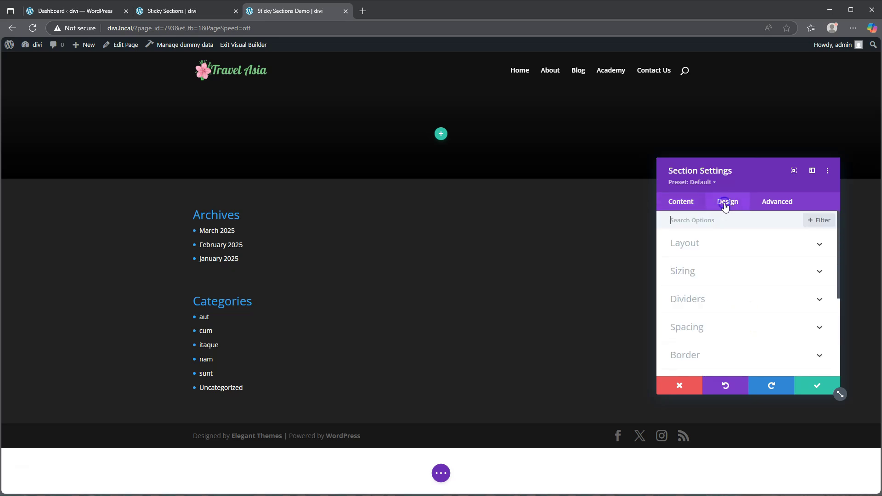
left_click(703, 326)
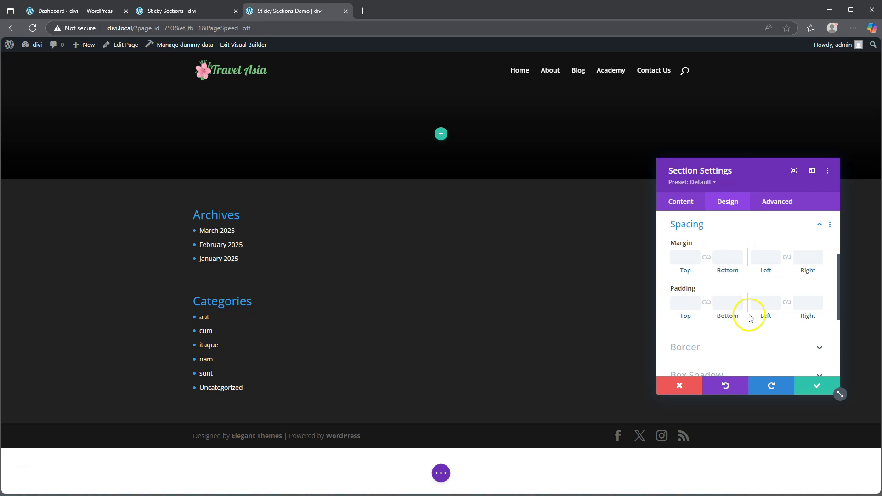
left_click(725, 303)
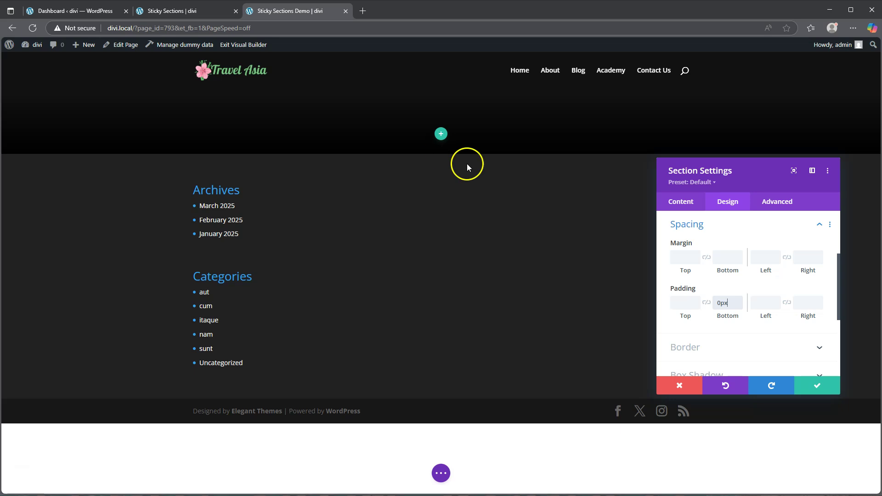
left_click(816, 386)
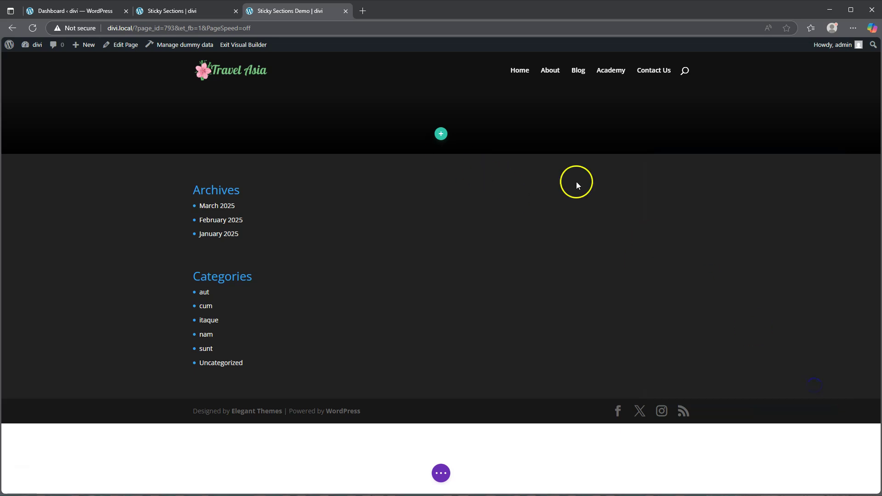
Insert a two-column row split about 2/5 and 3/5 into the section, without adding a module.
left_click(441, 133)
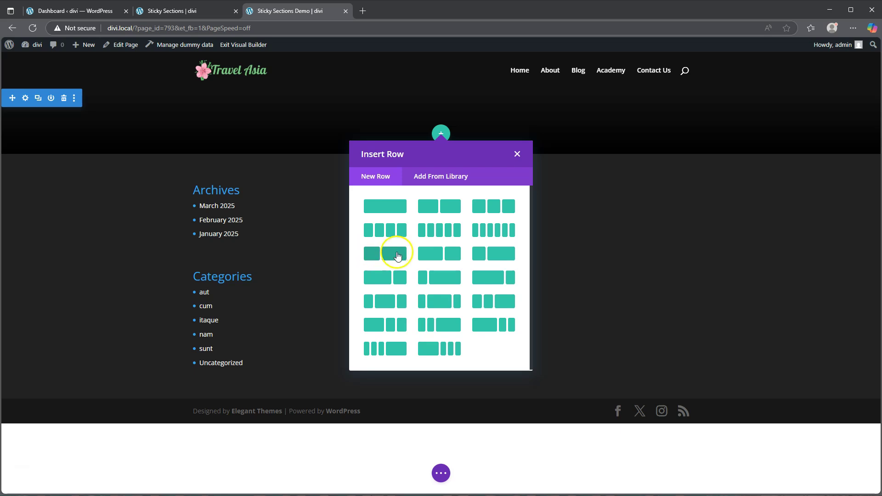
left_click(393, 254)
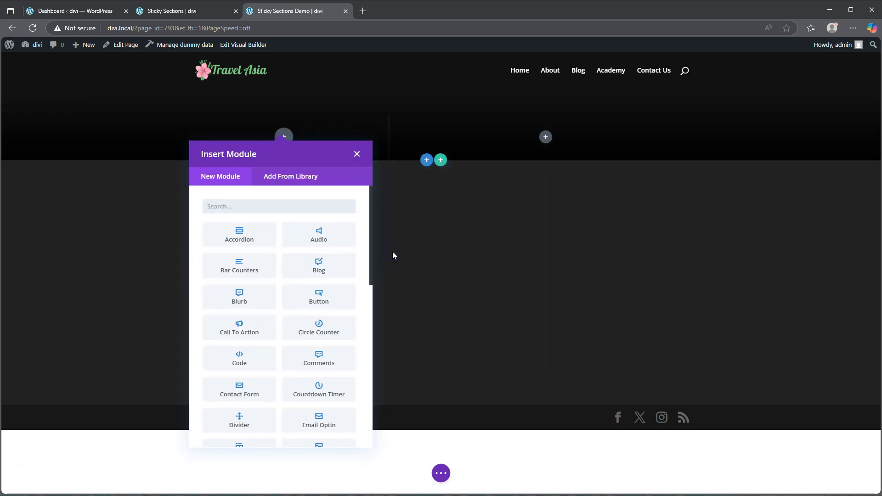
left_click(300, 291)
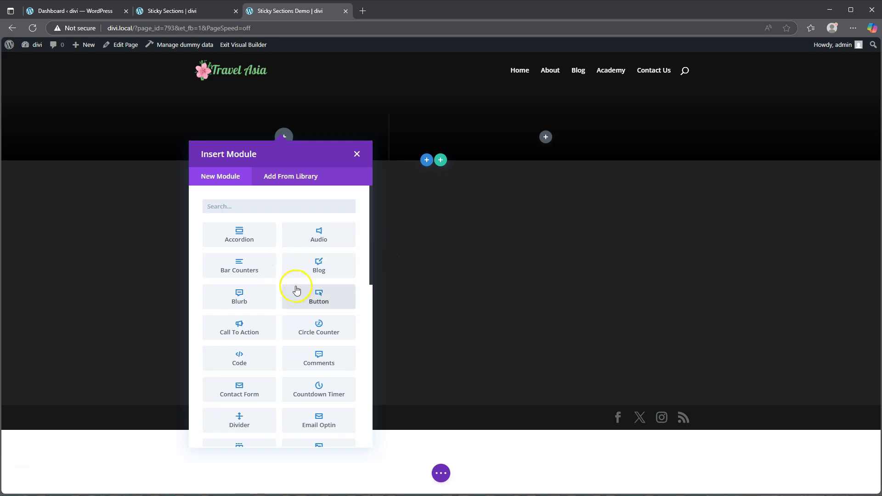
scroll(281, 320, "down", 2)
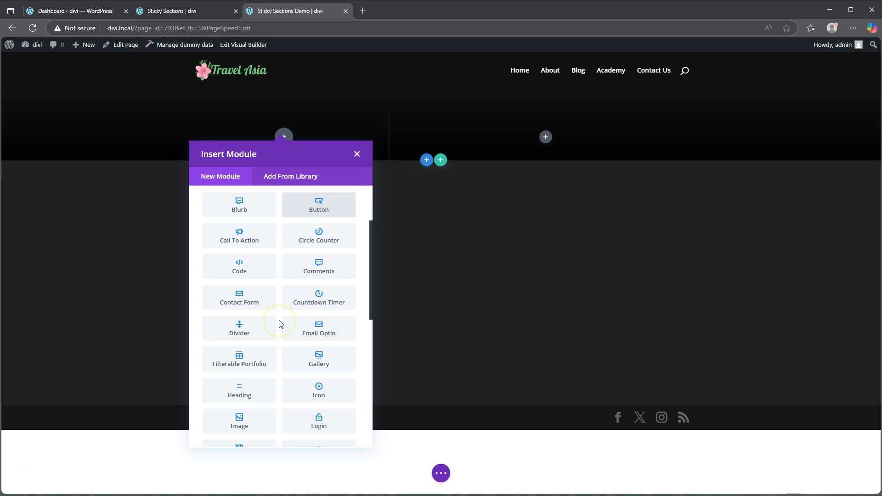
scroll(280, 325, "down", 2)
left_click(356, 154)
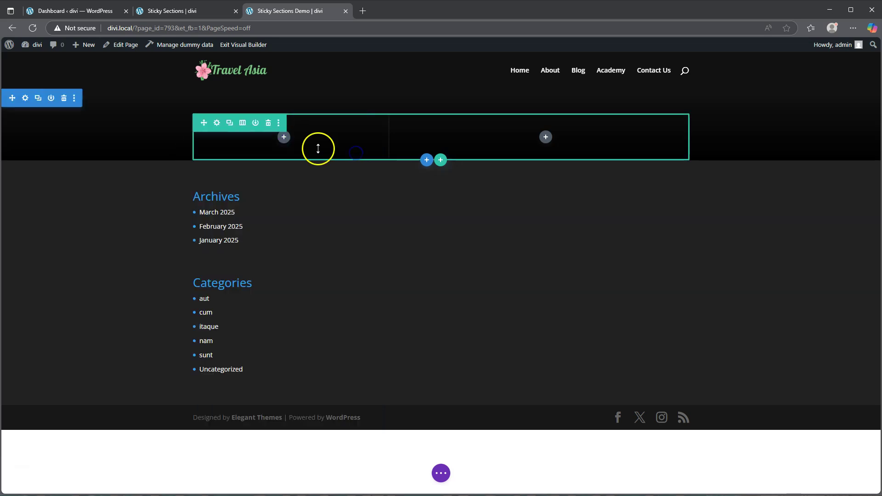
Give the new row a translucent teal background color, rgba(103,247,228,0.09).
left_click(217, 123)
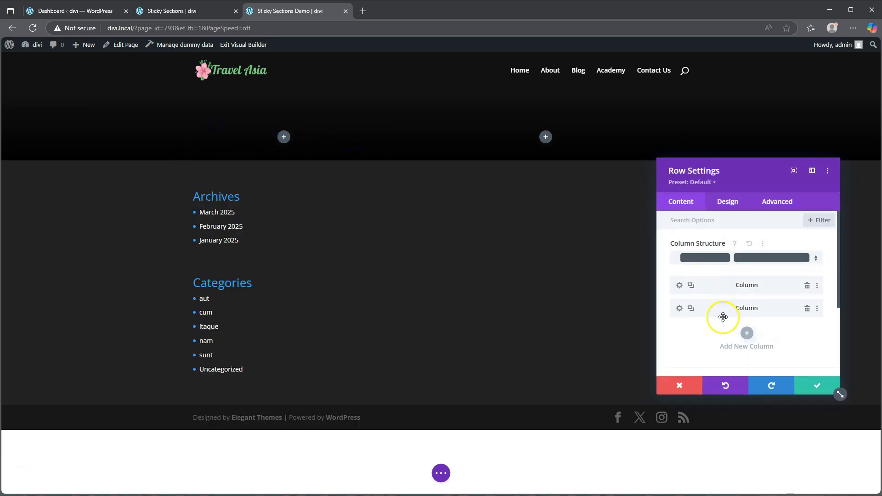
scroll(722, 317, "down", 2)
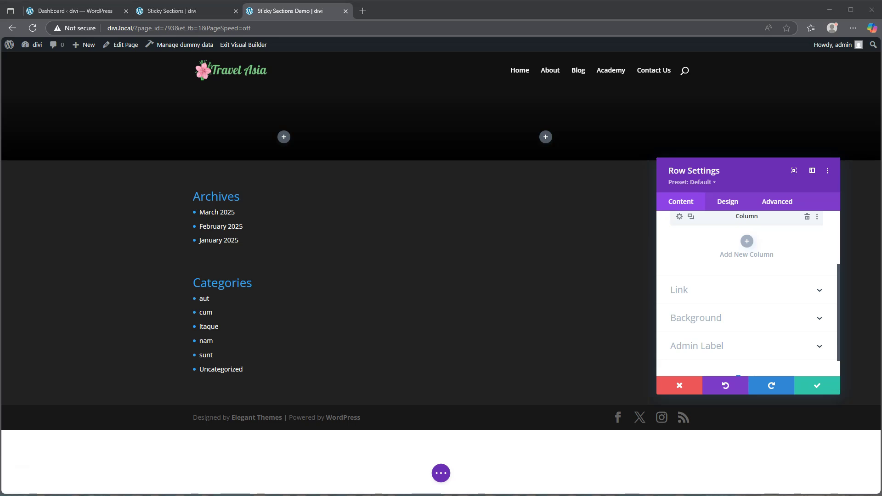
left_click(729, 317)
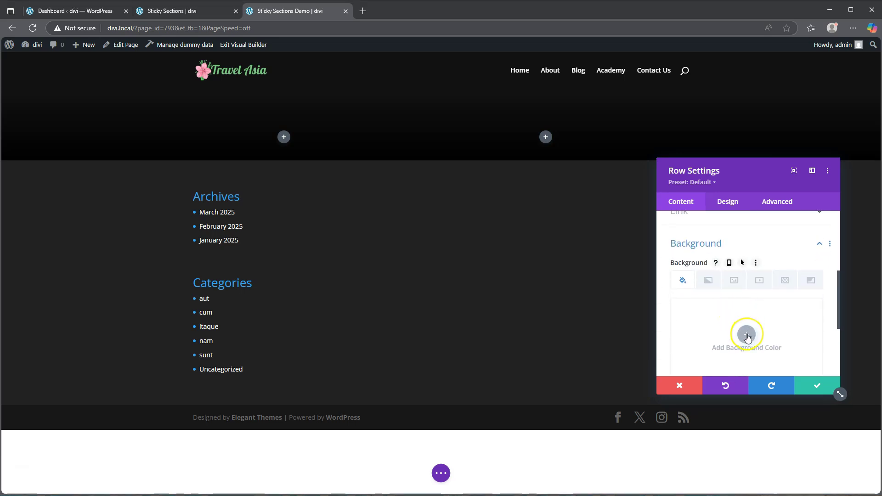
left_click(747, 328)
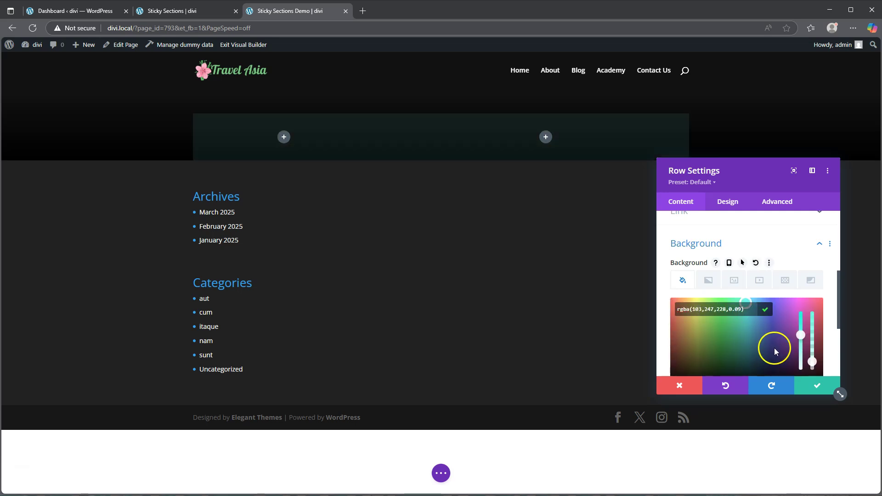
Enable equalized column heights for the row and set the row alignment to center.
left_click(729, 203)
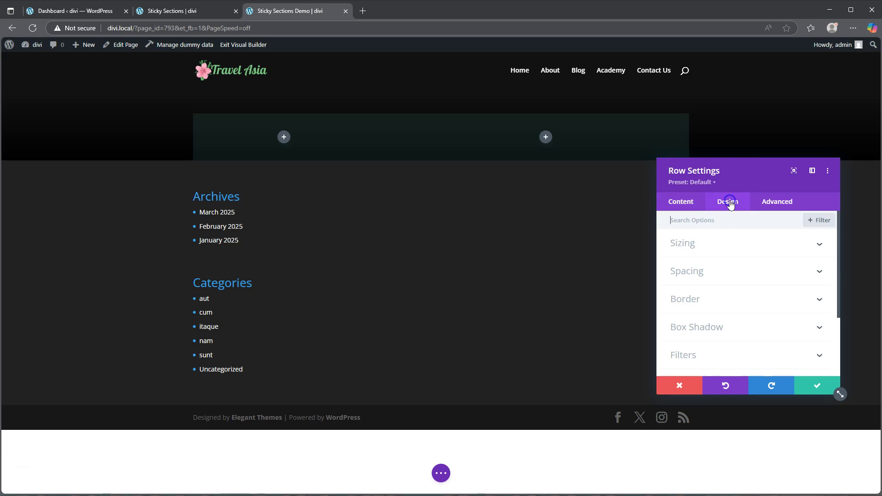
left_click(706, 248)
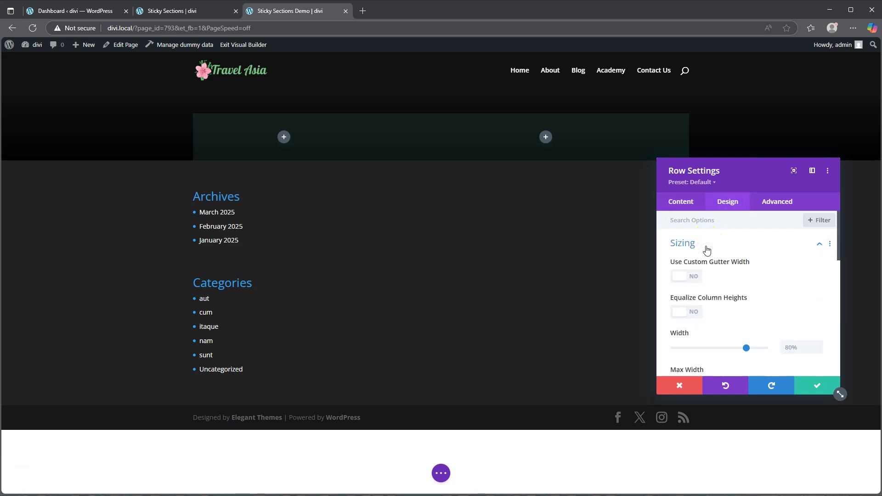
left_click(686, 311)
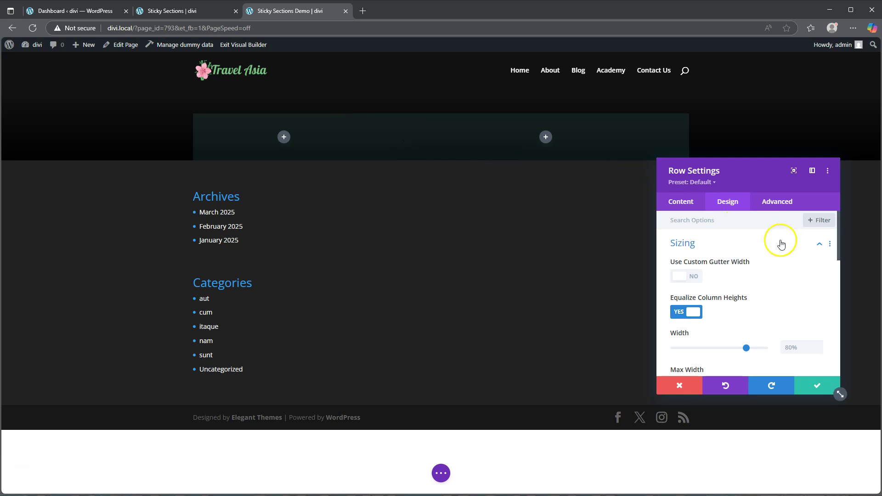
scroll(772, 288, "down", 3)
left_click(749, 284)
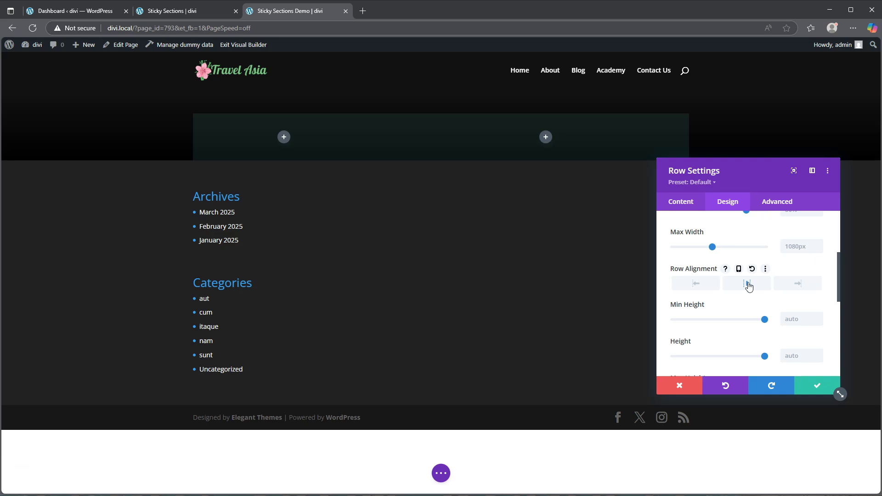
Set the row's top margin to 5%.
scroll(748, 285, "down", 5)
scroll(744, 285, "up", 2)
left_click(716, 267)
left_click(683, 256)
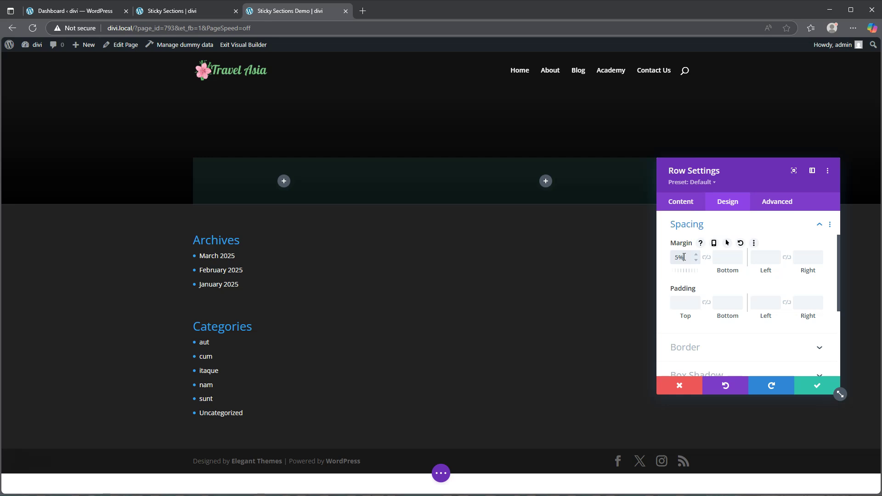
Set the row's padding to 0px for top and bottom and 5% for left and right.
left_click(680, 305)
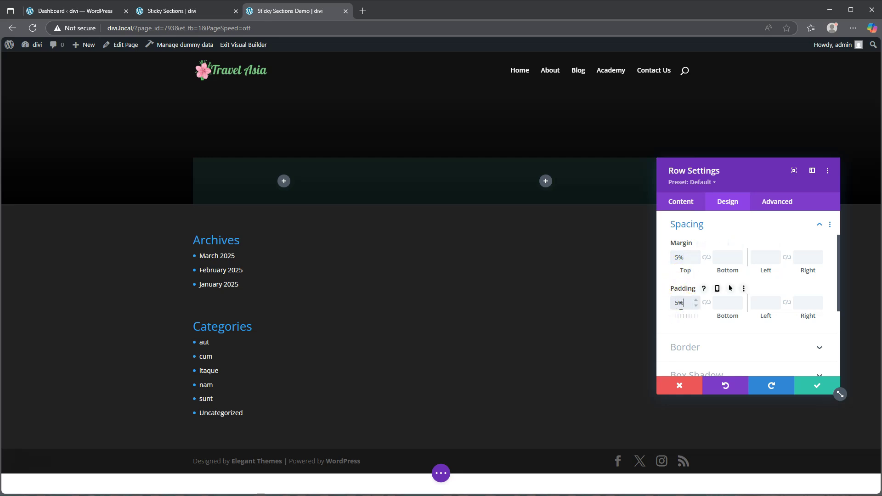
left_click_drag(684, 308, 663, 310)
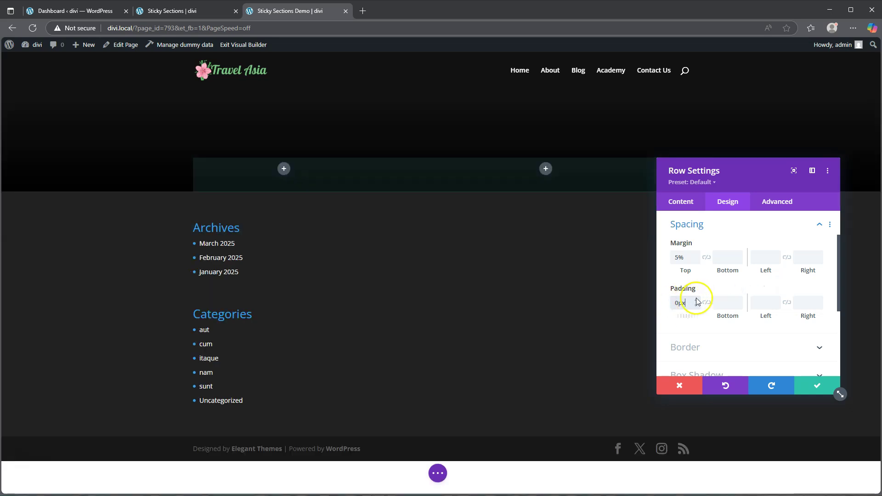
left_click(708, 303)
left_click(758, 304)
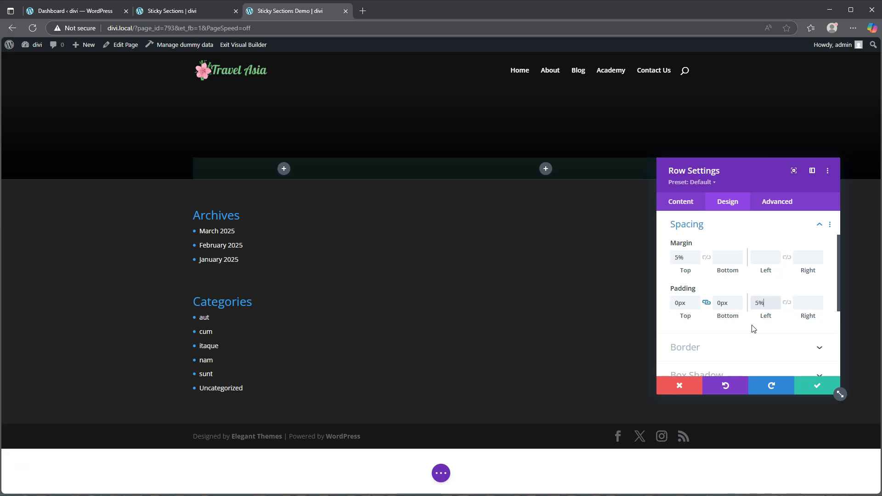
left_click(787, 302)
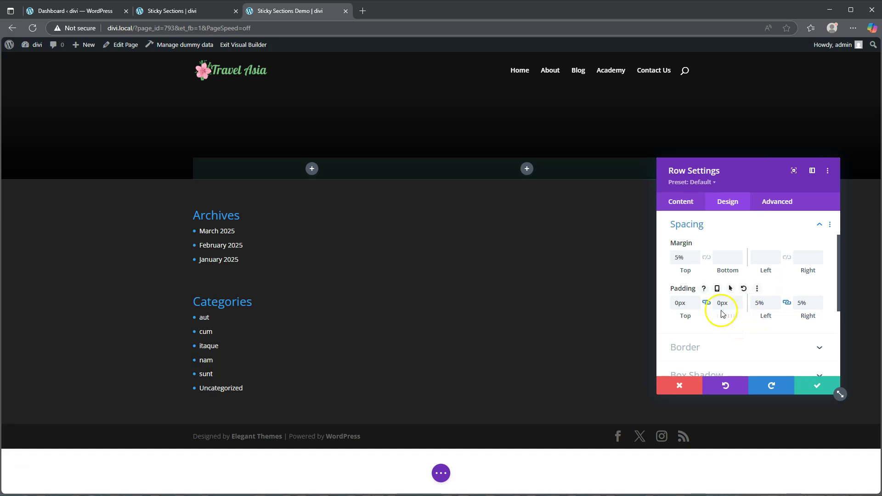
Round all four corners of the row's border to 10px.
scroll(691, 311, "down", 1)
left_click(693, 307)
left_click(692, 269)
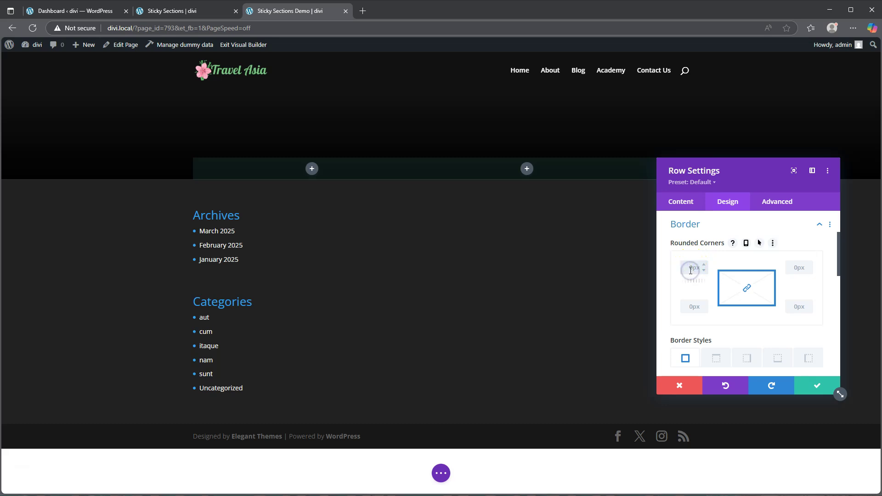
left_click(739, 298)
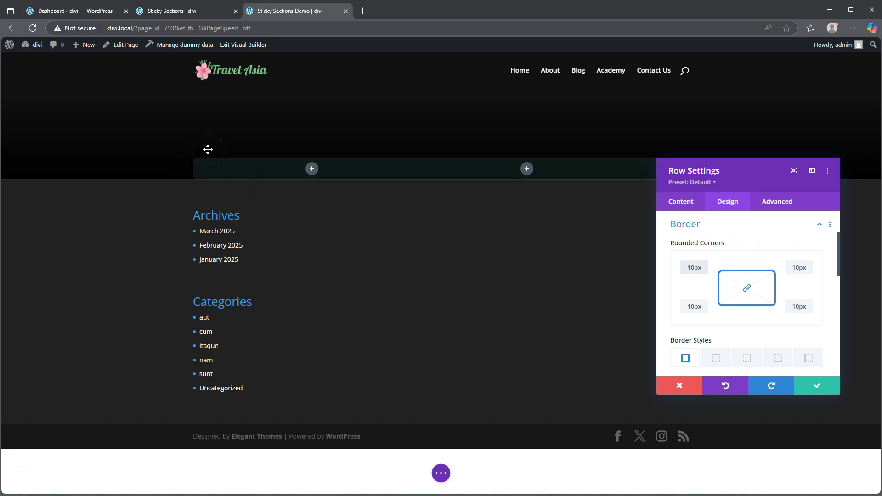
Set the row's horizontal and vertical overflow to Visible.
left_click(777, 204)
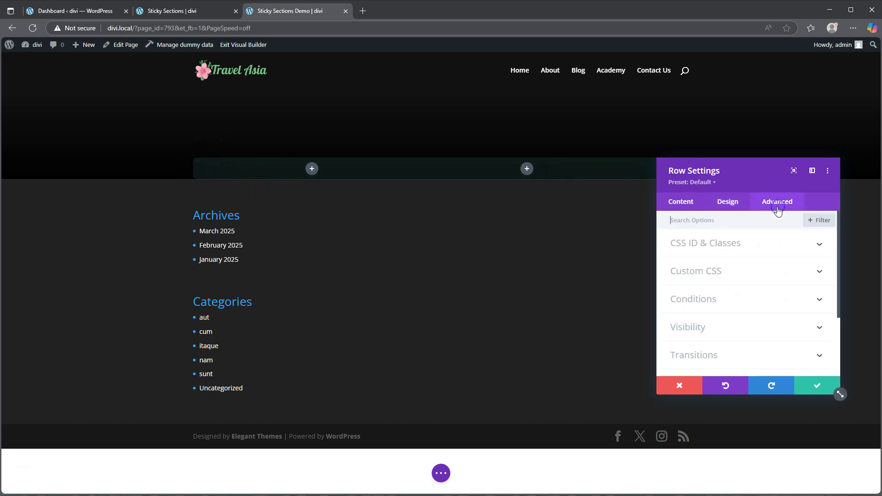
left_click(705, 328)
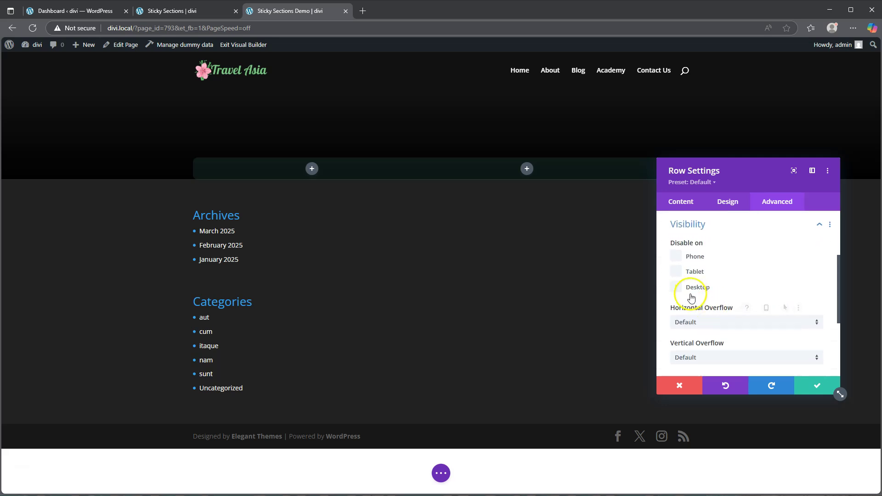
scroll(691, 297, "down", 1)
left_click(704, 277)
left_click(707, 301)
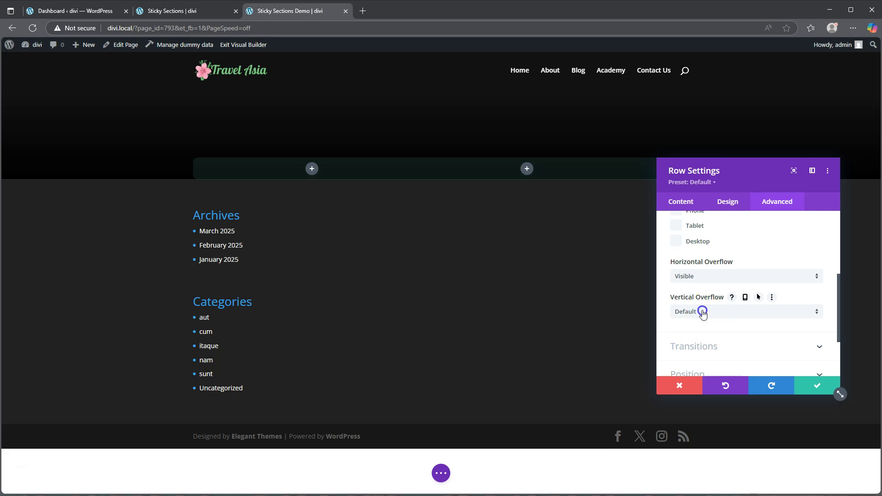
left_click(703, 312)
left_click(705, 336)
Set the first column's top and bottom padding to 5% and save the column settings.
left_click(681, 202)
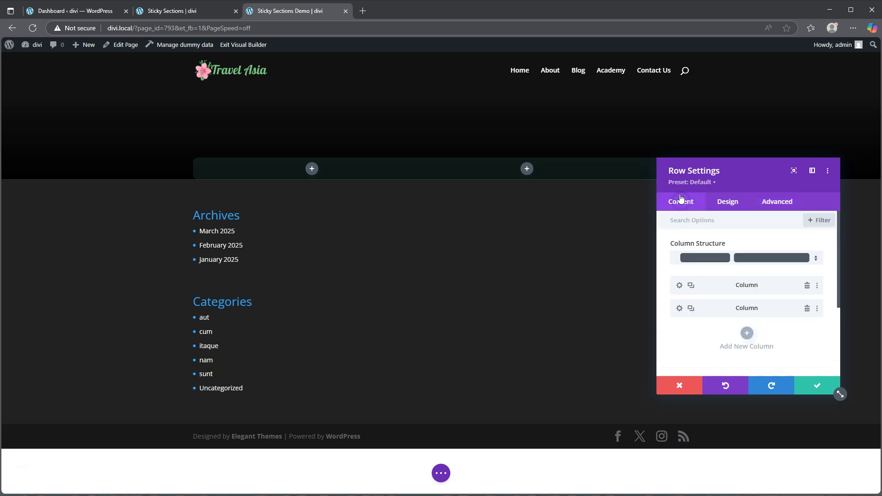
left_click(679, 285)
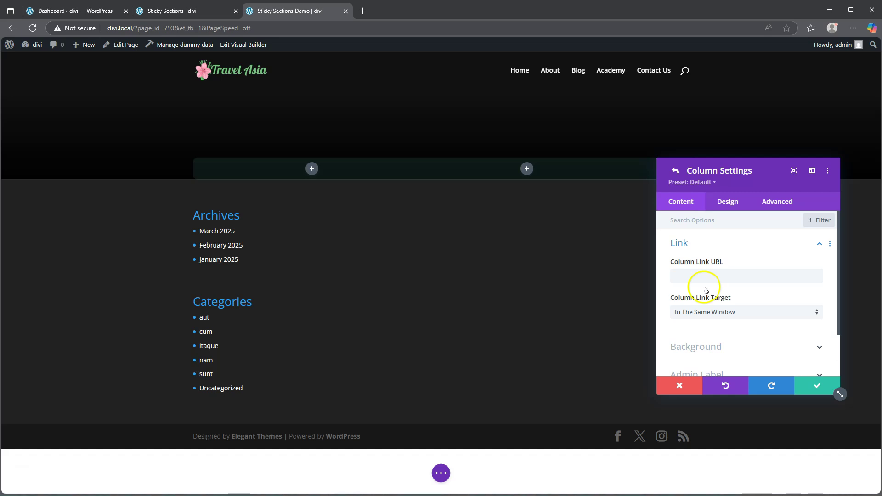
left_click(729, 205)
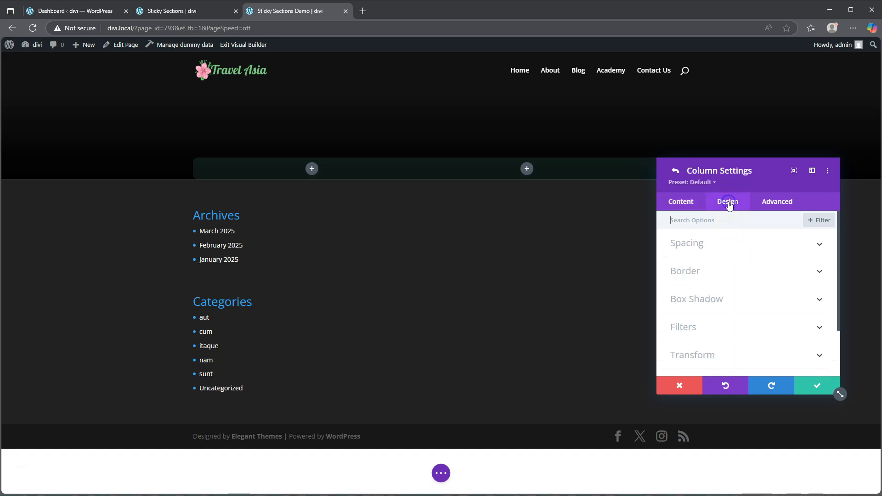
left_click(695, 246)
left_click(684, 278)
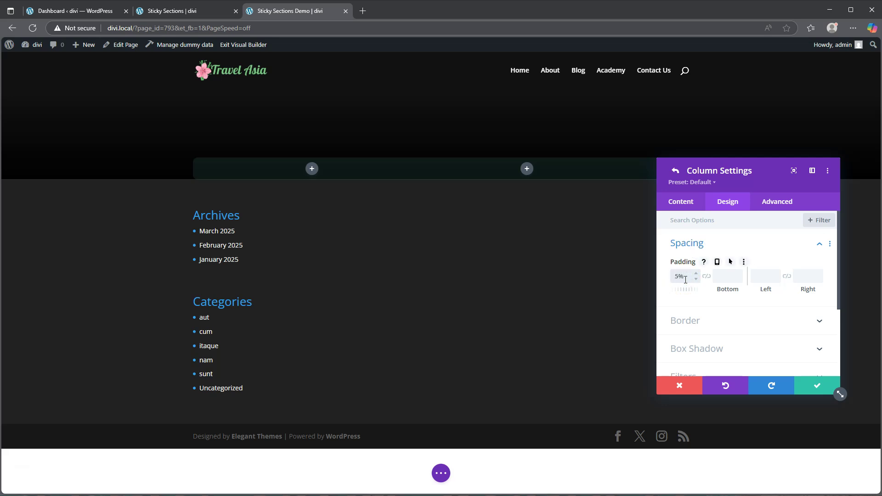
left_click(706, 277)
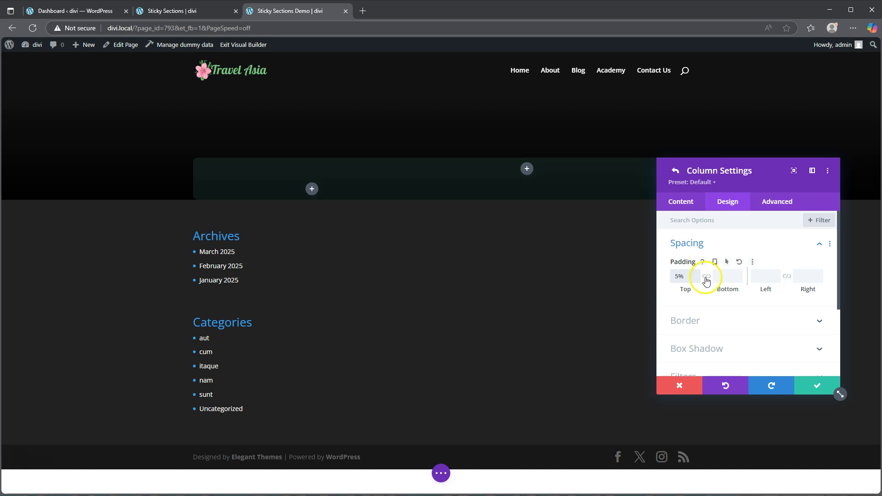
left_click(730, 280)
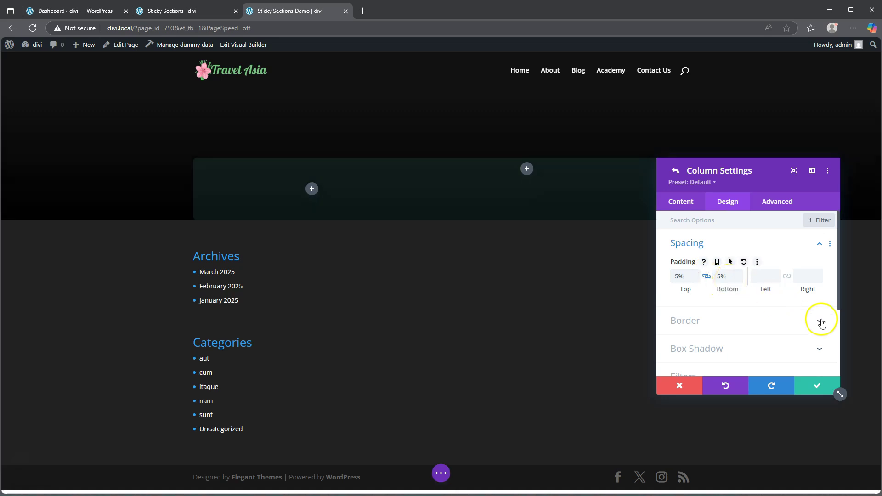
left_click(816, 385)
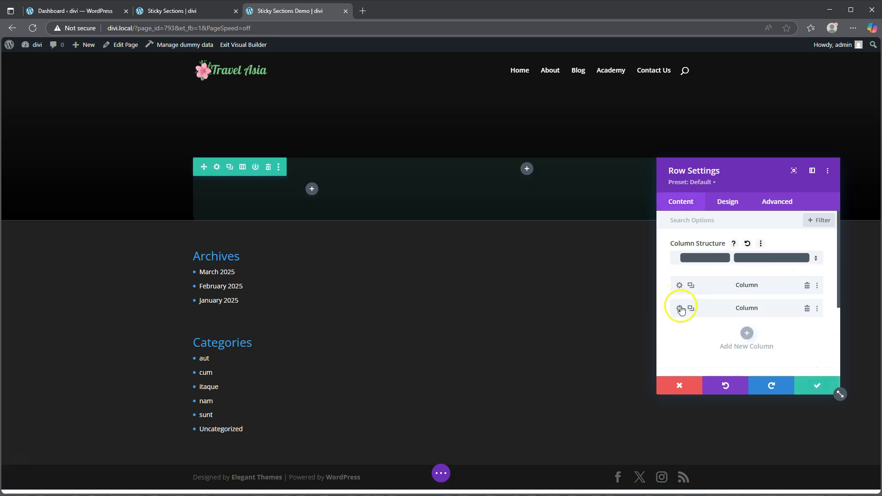
Check the green card on the Sticky Sections reference page and add a background gradient to the demo row's second column.
left_click(679, 308)
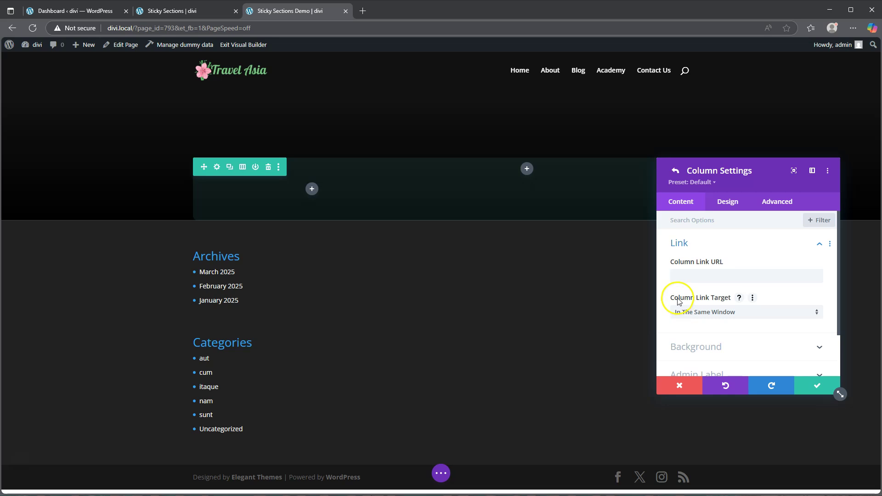
left_click(166, 11)
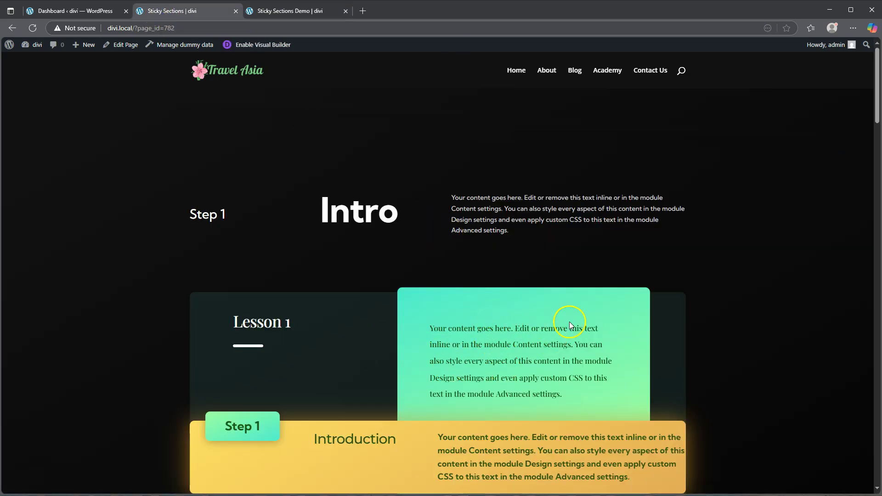
left_click(296, 17)
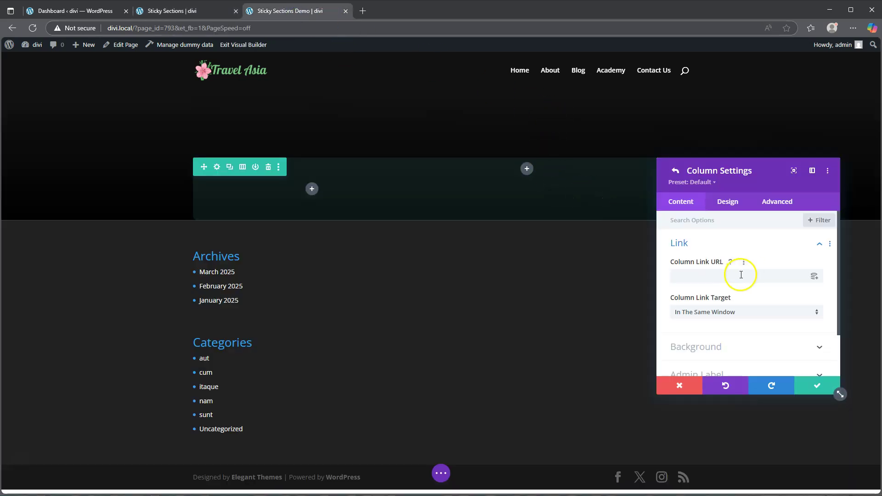
scroll(728, 340, "down", 1)
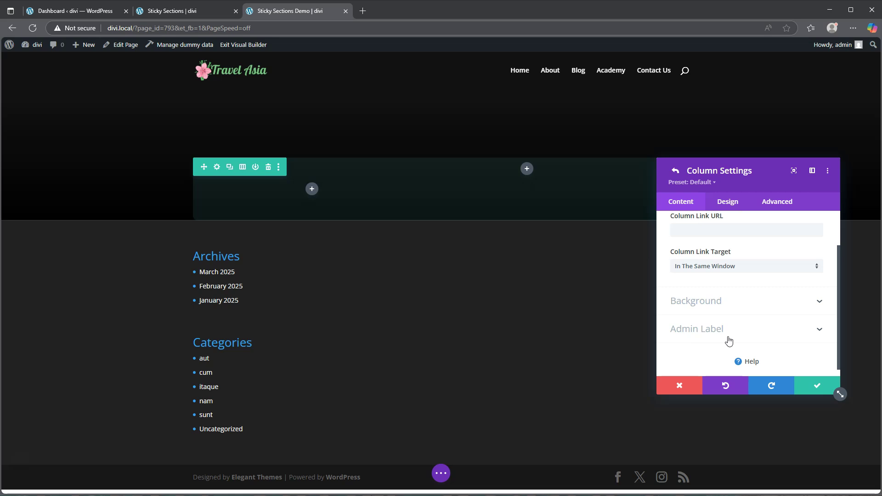
left_click(721, 301)
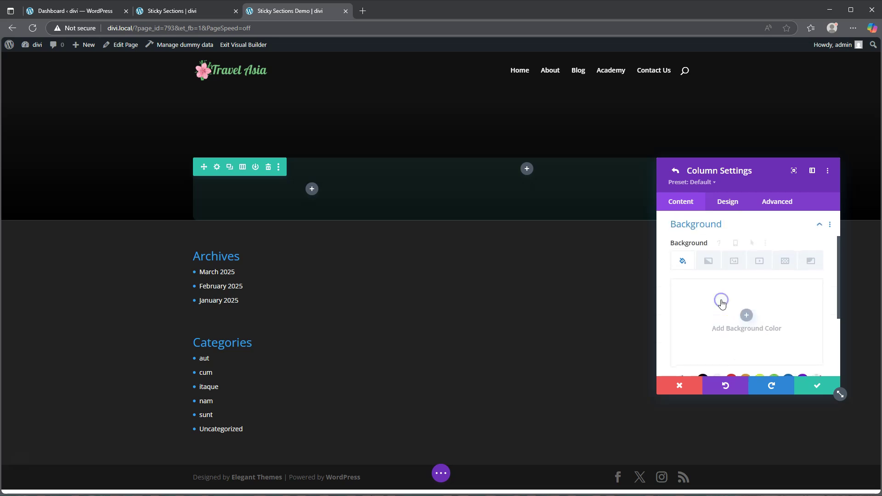
left_click(711, 264)
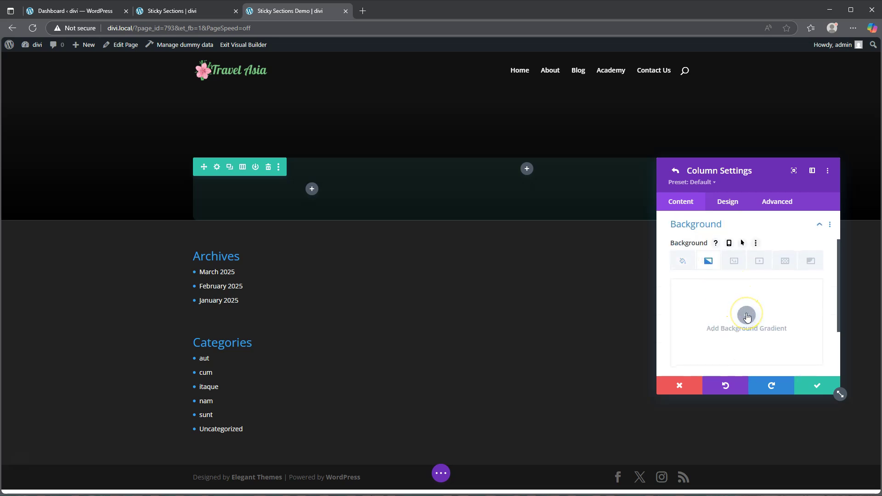
left_click(746, 316)
Set the first gradient stop of the second column's background to #9aff9a.
scroll(747, 316, "down", 2)
left_click(674, 303)
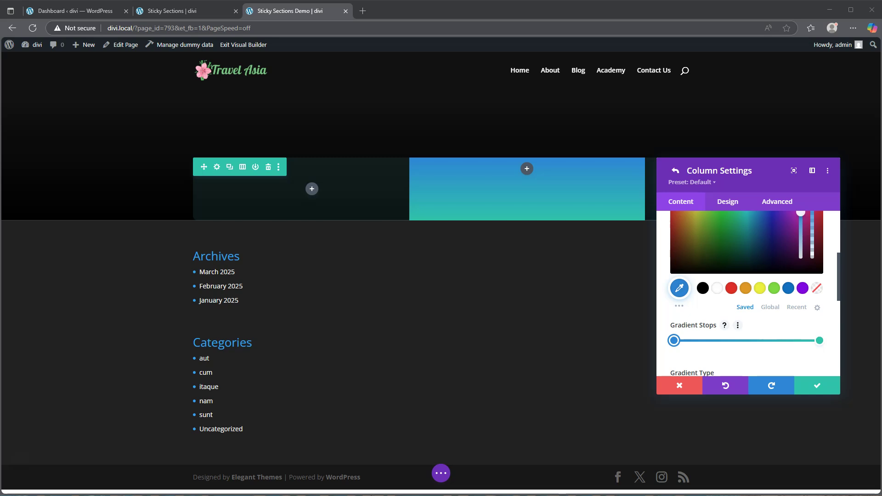
scroll(783, 271, "up", 3)
left_click_drag(702, 337, 668, 335)
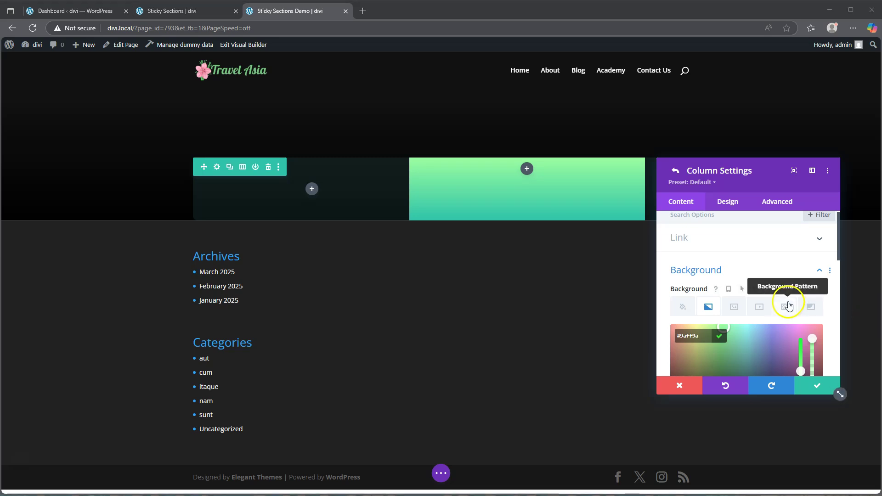
Set the end gradient stop of the second column's background to #46ebcd.
scroll(786, 309, "down", 2)
scroll(813, 345, "down", 2)
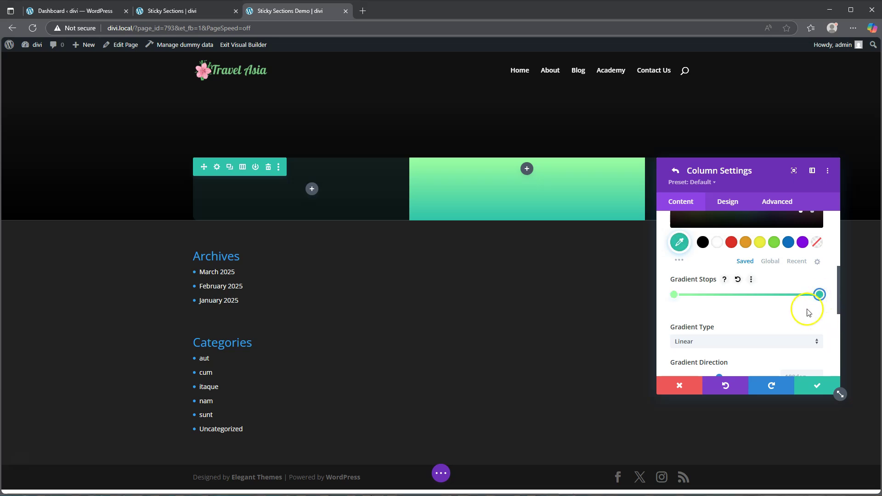
scroll(781, 317, "up", 3)
left_click_drag(704, 293, 662, 292)
type("46ebcd")
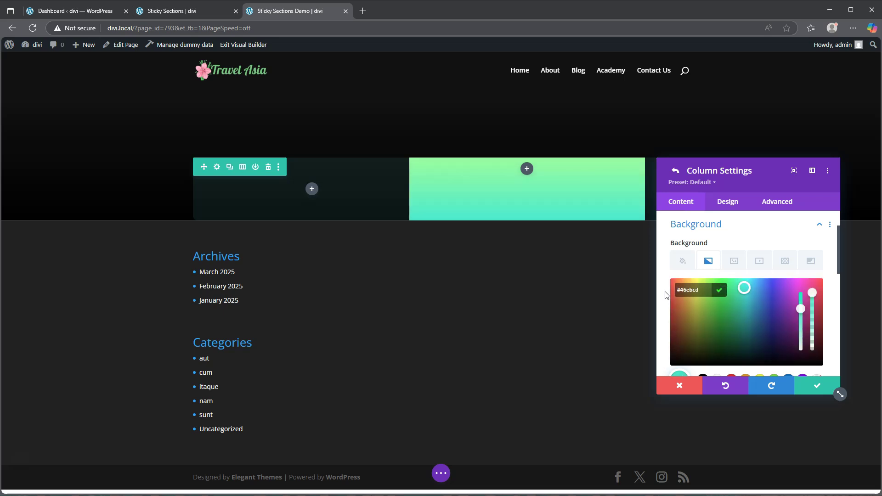
Set the second column's linear gradient direction to 158deg.
scroll(770, 313, "down", 3)
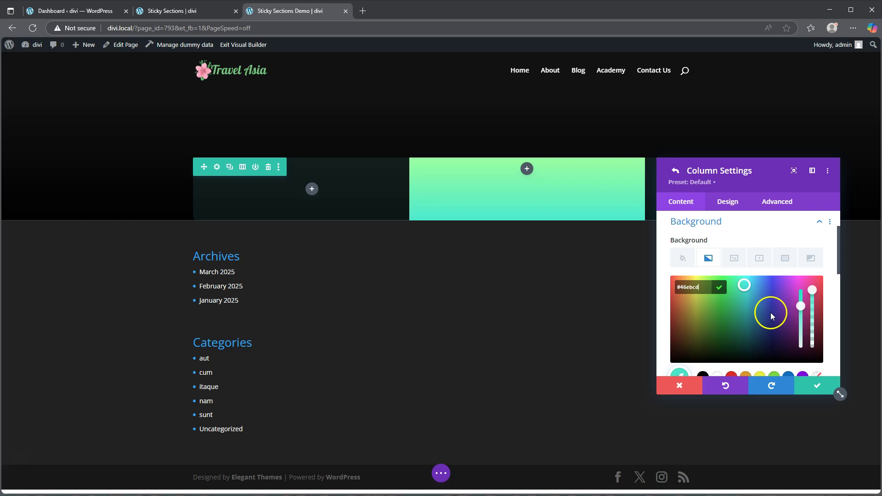
scroll(771, 316, "down", 3)
left_click(799, 285)
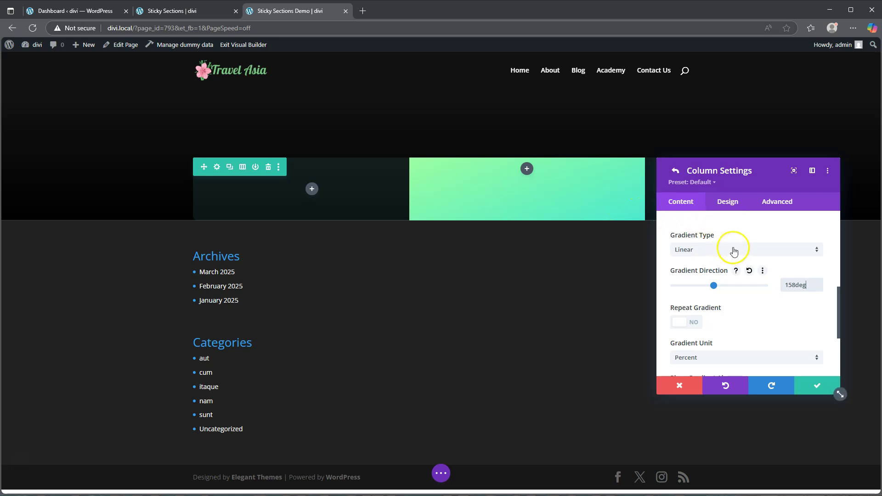
scroll(726, 258, "down", 3)
scroll(729, 265, "up", 10)
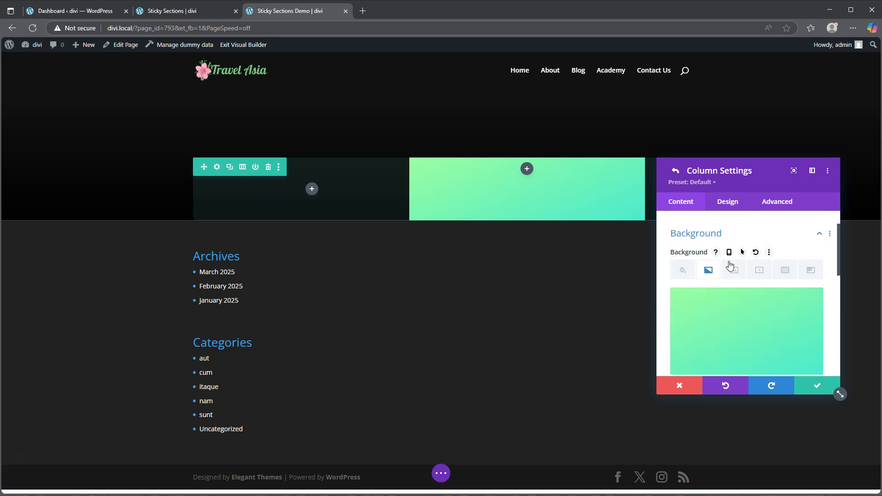
Set the second column's padding to 5% on the top, bottom, left and right.
left_click(729, 203)
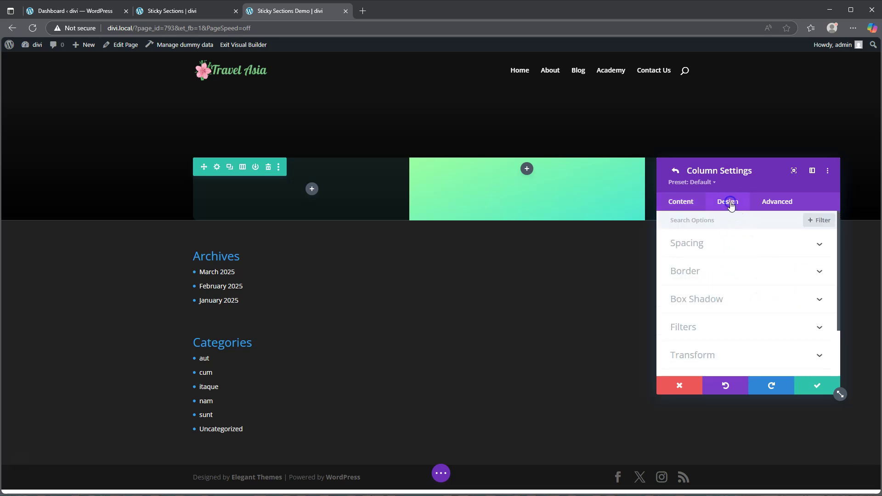
left_click(720, 244)
left_click(685, 280)
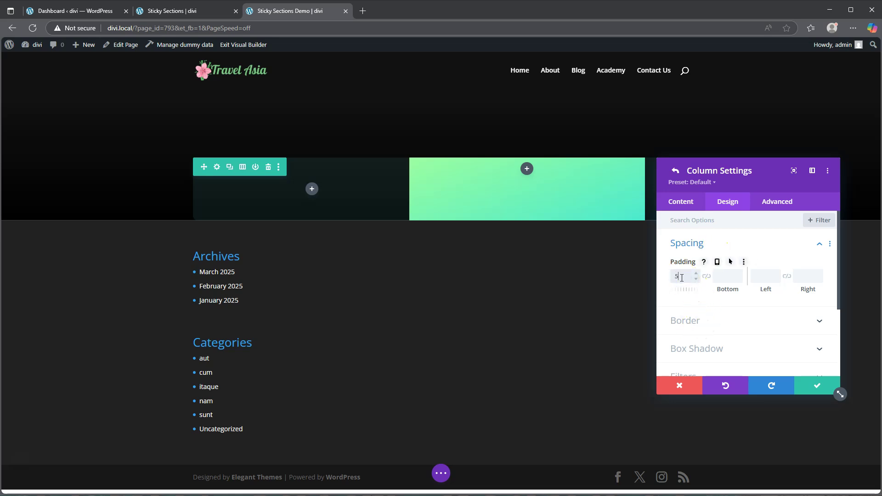
left_click(707, 277)
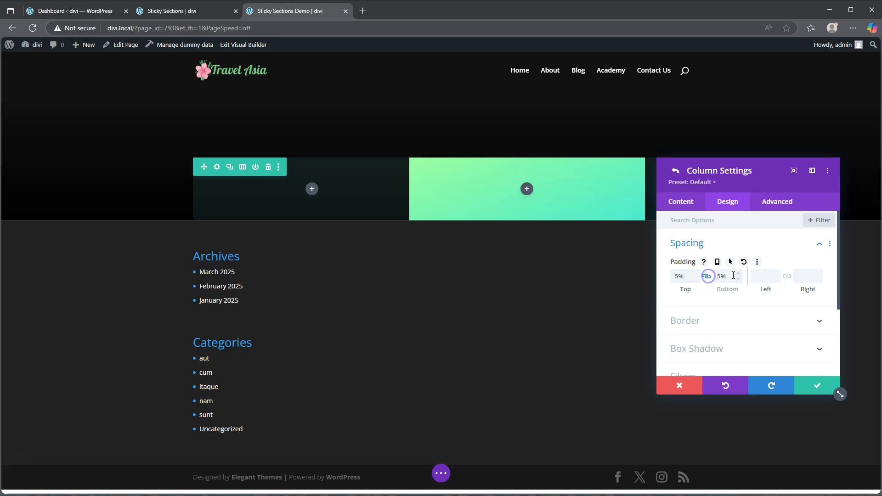
left_click(766, 276)
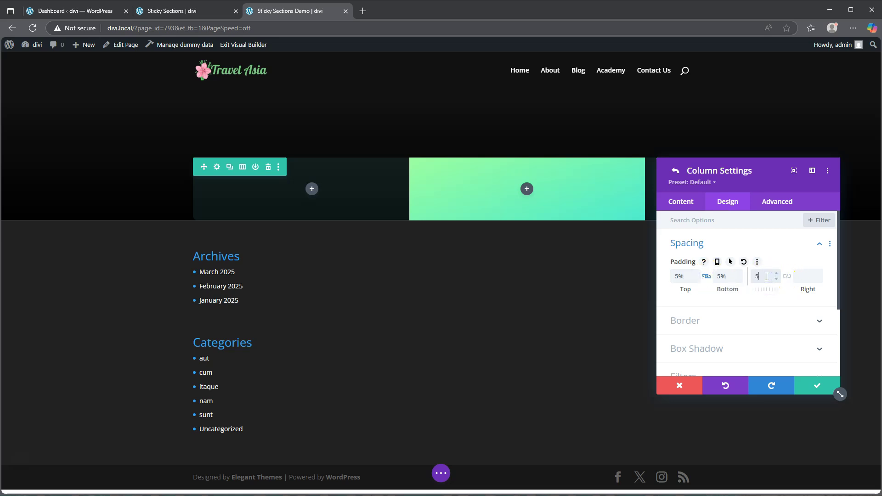
left_click(786, 276)
Round all four corners of the second column to 10px.
scroll(734, 294, "down", 2)
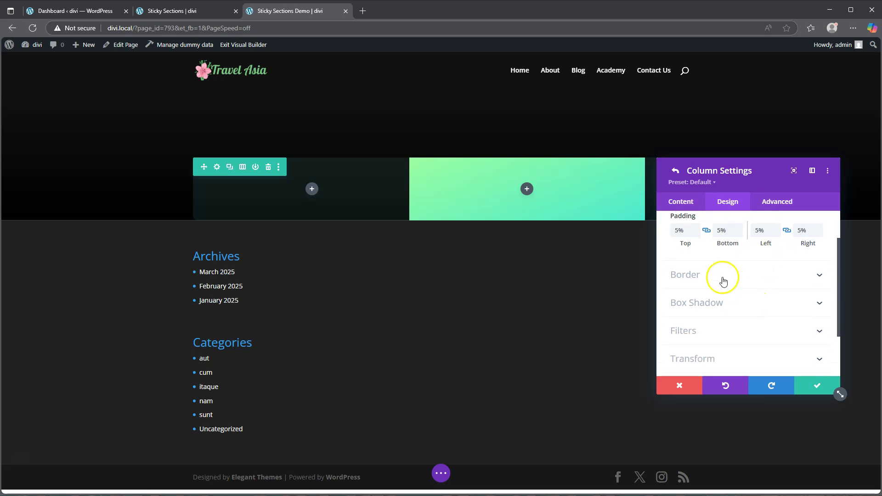
left_click(702, 274)
left_click(692, 267)
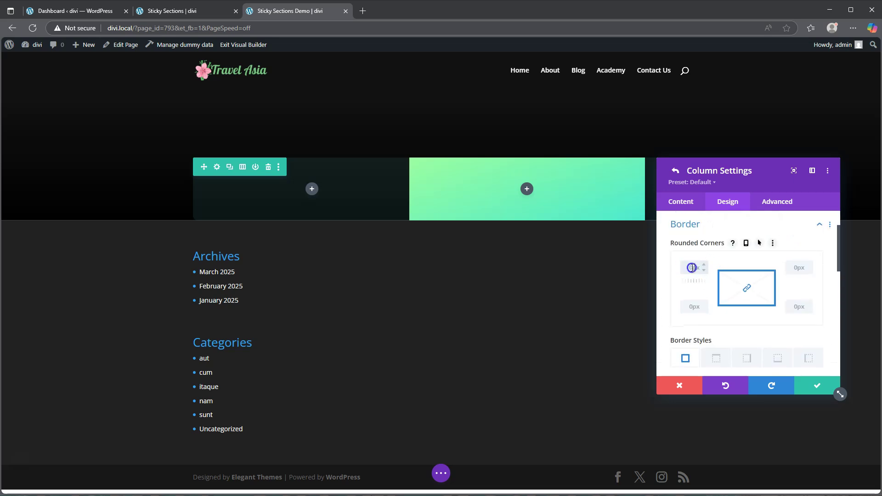
type("10px")
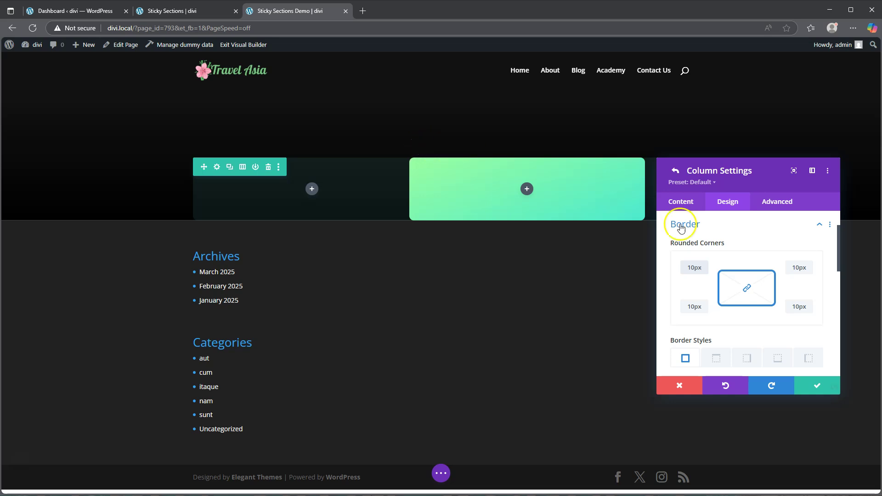
Scale the second column to 107% in both directions with Transform and save the column and row settings.
scroll(748, 305, "down", 3)
scroll(750, 309, "down", 5)
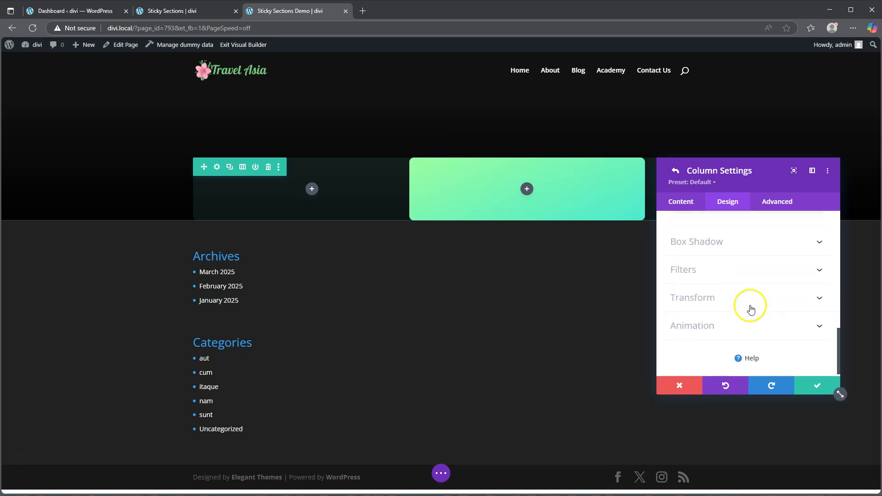
left_click(719, 298)
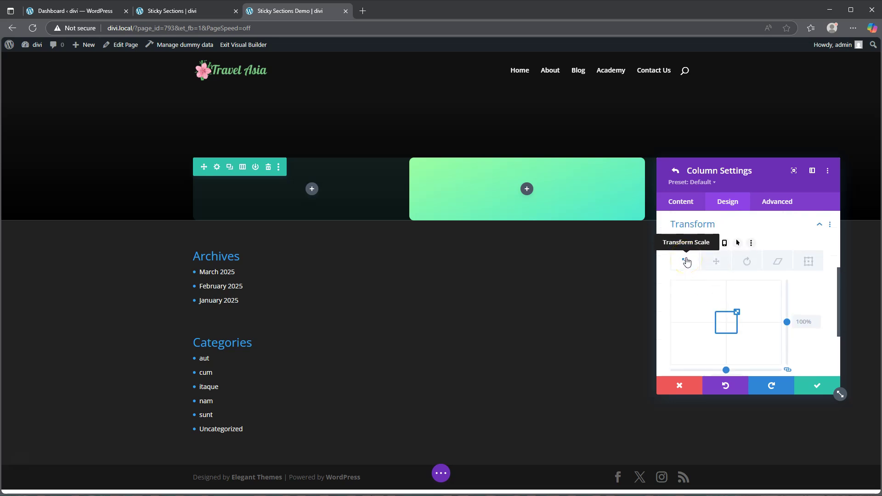
left_click(800, 322)
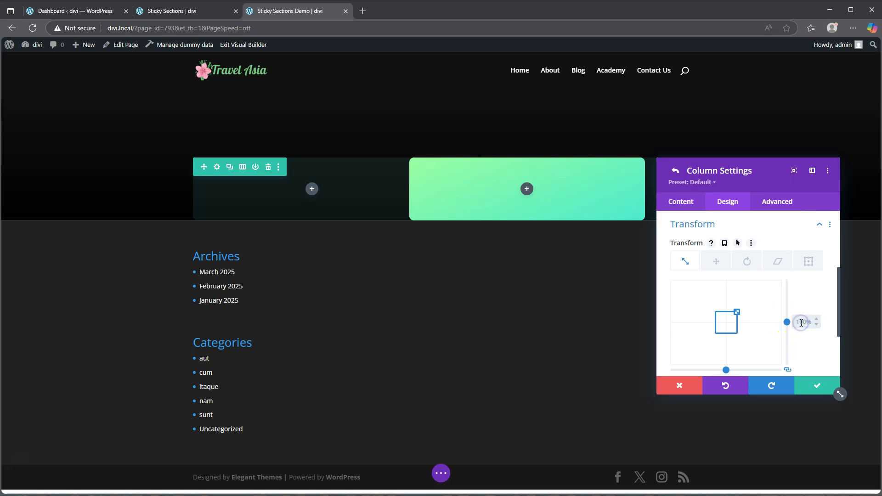
type("7%")
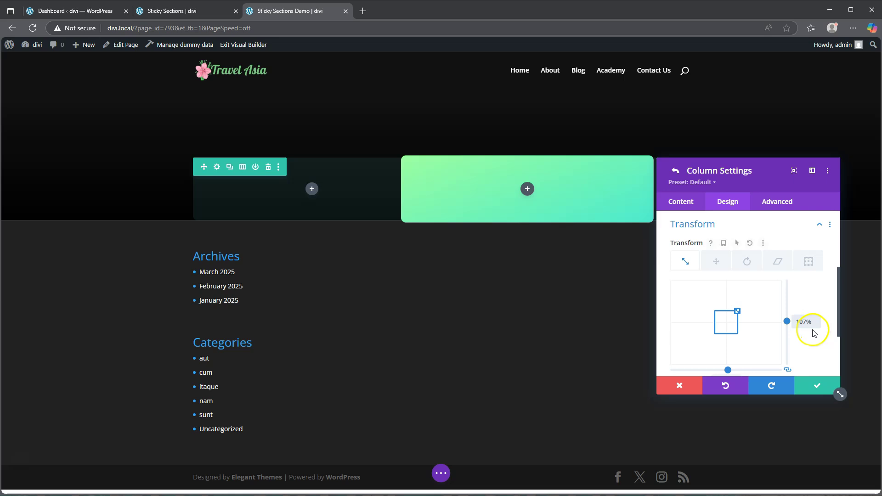
scroll(780, 339, "down", 2)
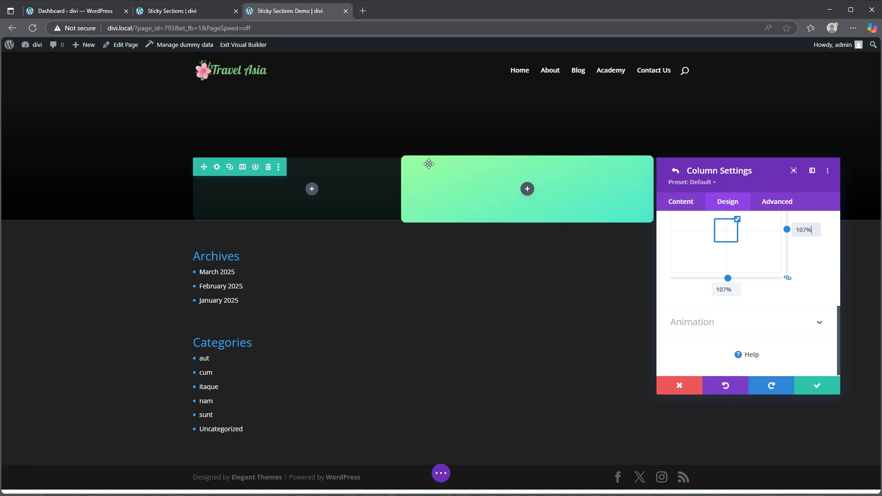
left_click(817, 385)
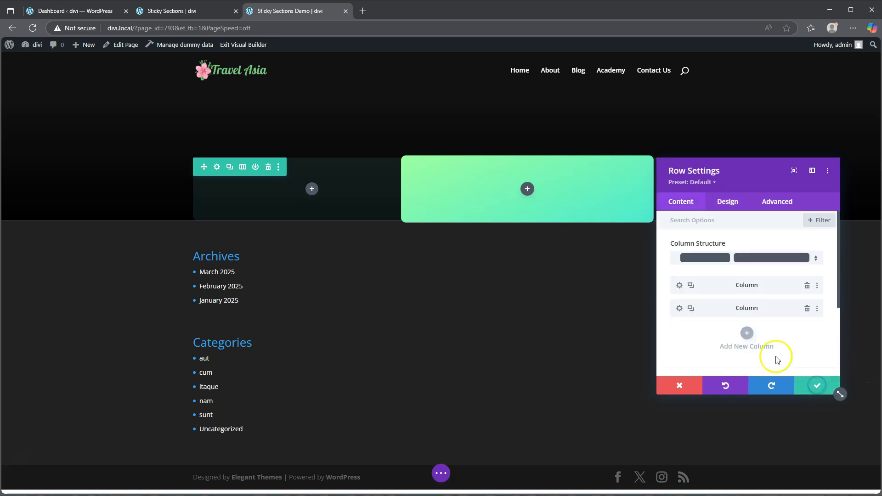
left_click(817, 386)
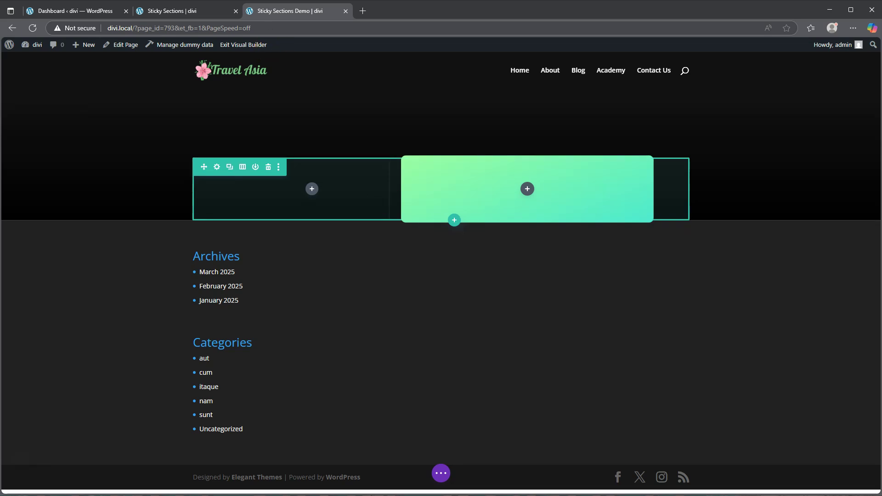
Check the Lesson 1 title on the Sticky Sections reference page and insert a Text module in the demo row's first column.
left_click(179, 11)
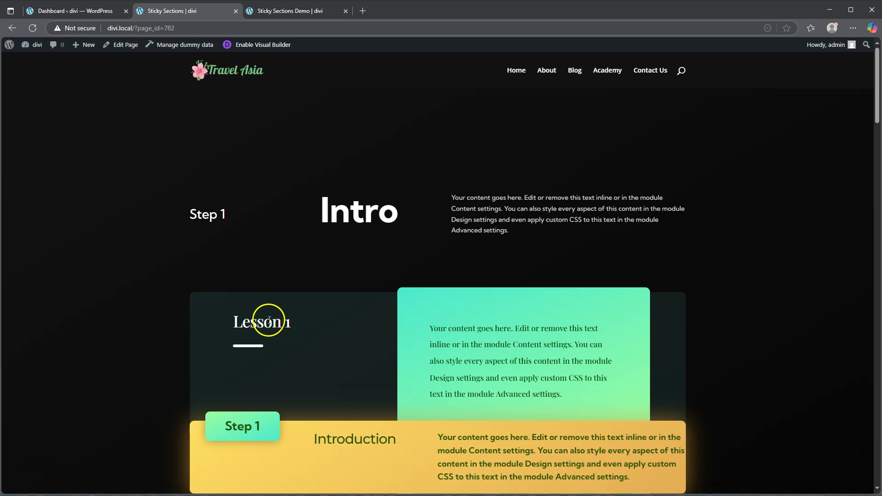
left_click_drag(232, 322, 298, 330)
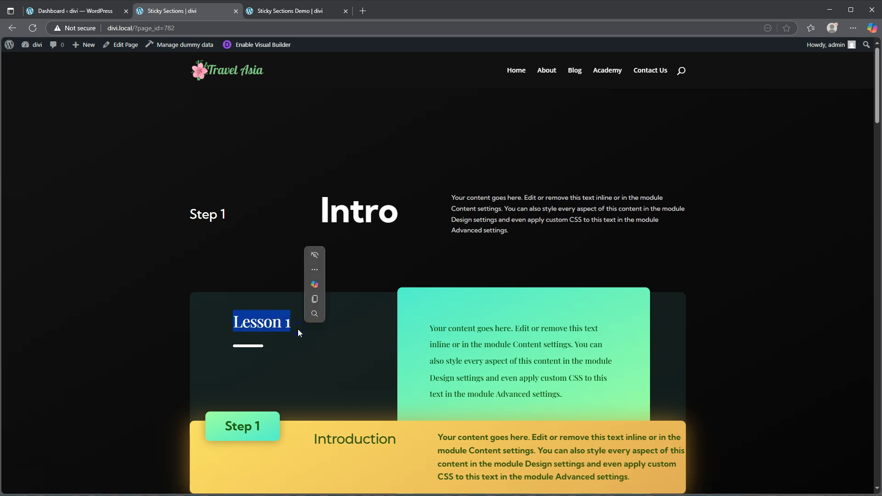
left_click(305, 11)
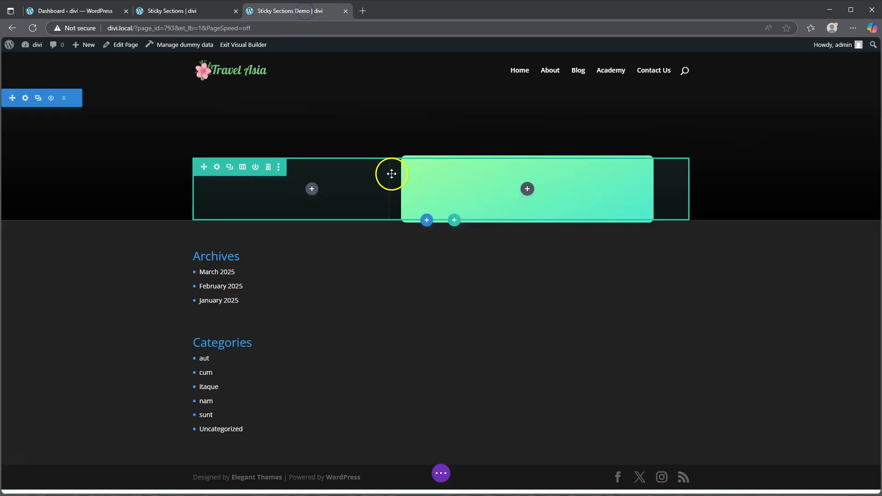
left_click(312, 189)
scroll(286, 285, "down", 2)
scroll(285, 303, "down", 9)
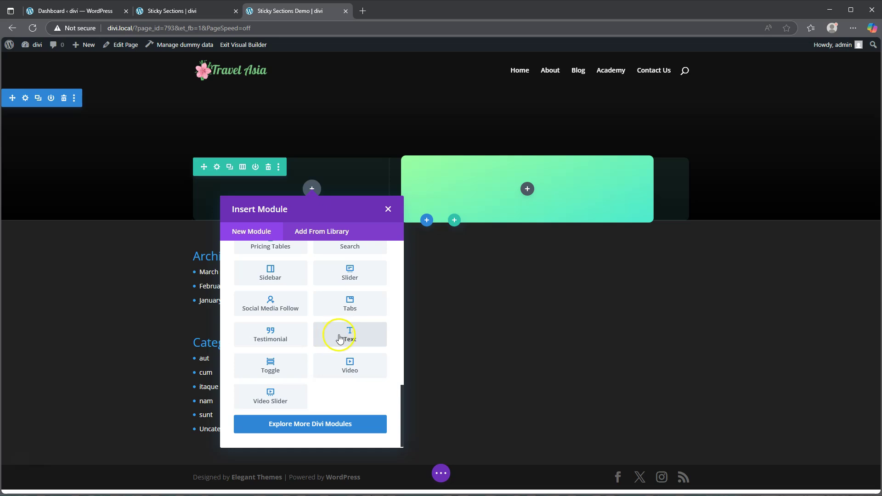
left_click(344, 336)
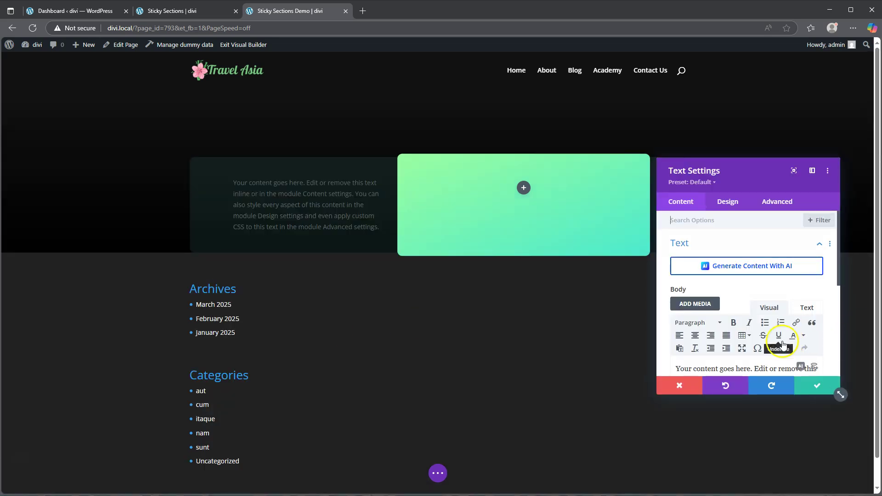
Replace the Text module's placeholder body with "Lesson 1" formatted as Heading 3.
scroll(770, 319, "down", 3)
left_click_drag(776, 332, 667, 267)
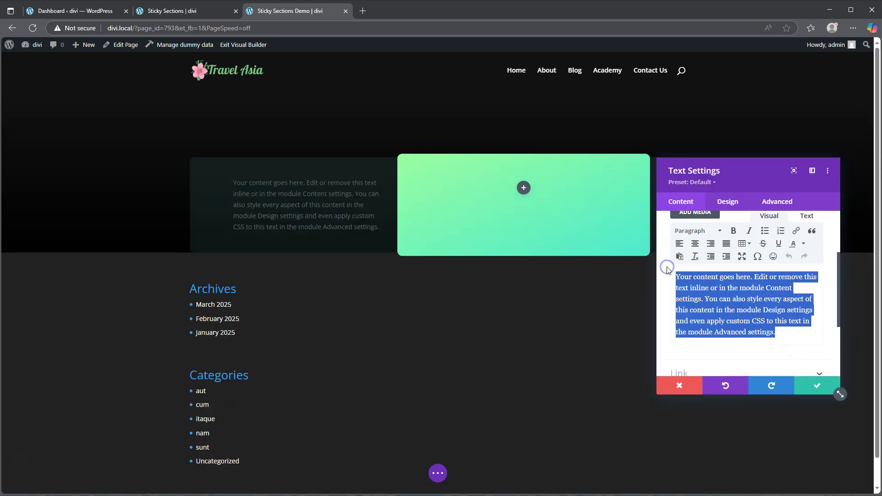
type("Lesson 1")
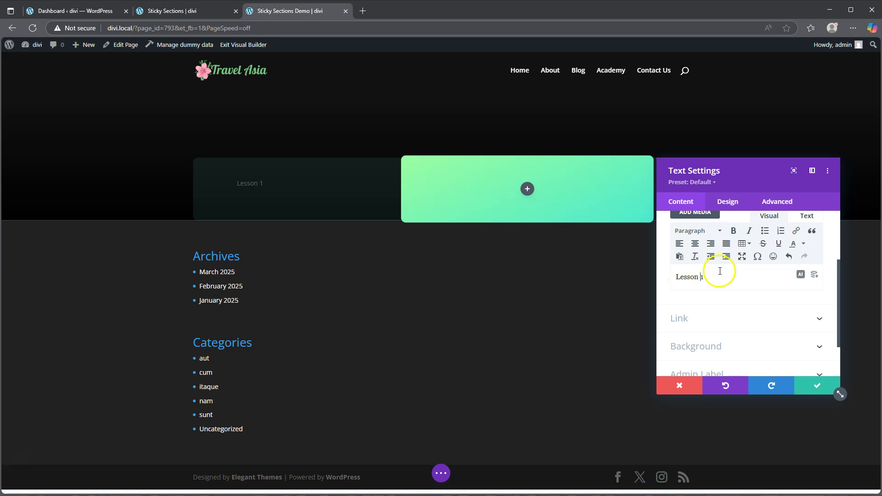
left_click(702, 230)
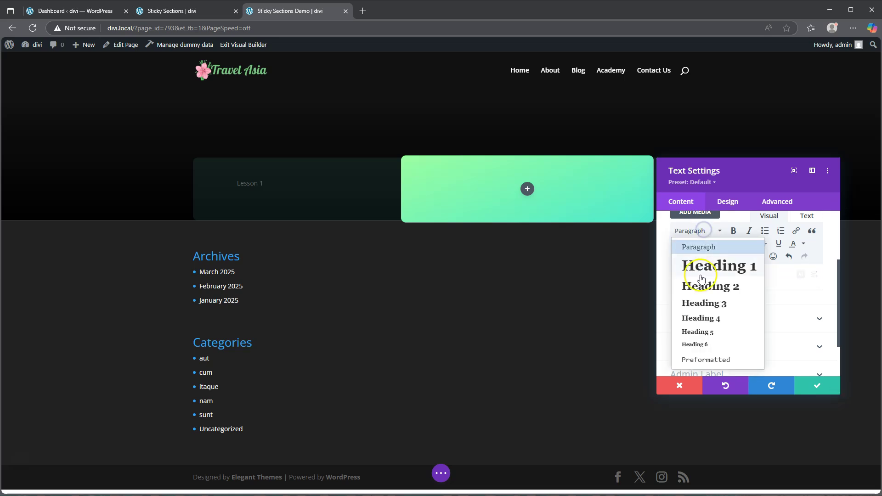
left_click(701, 303)
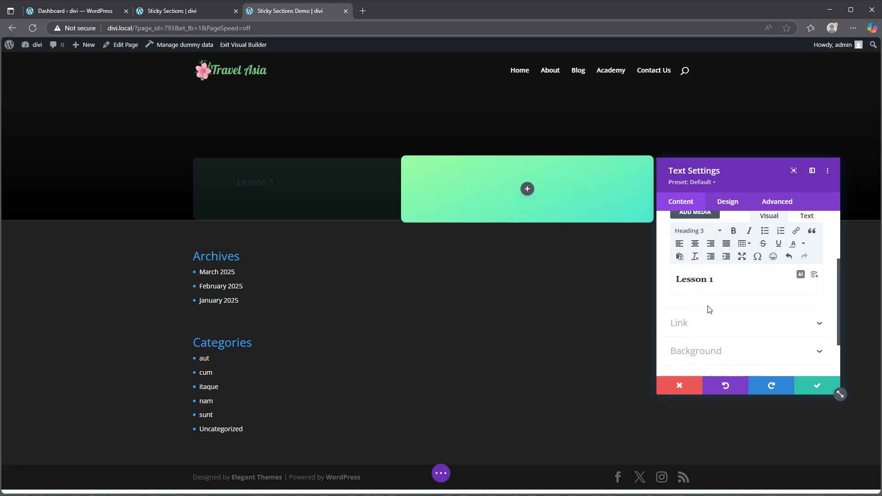
Set the Lesson 1 title's Heading 3 font to Playfair Display with Bold weight.
left_click(727, 202)
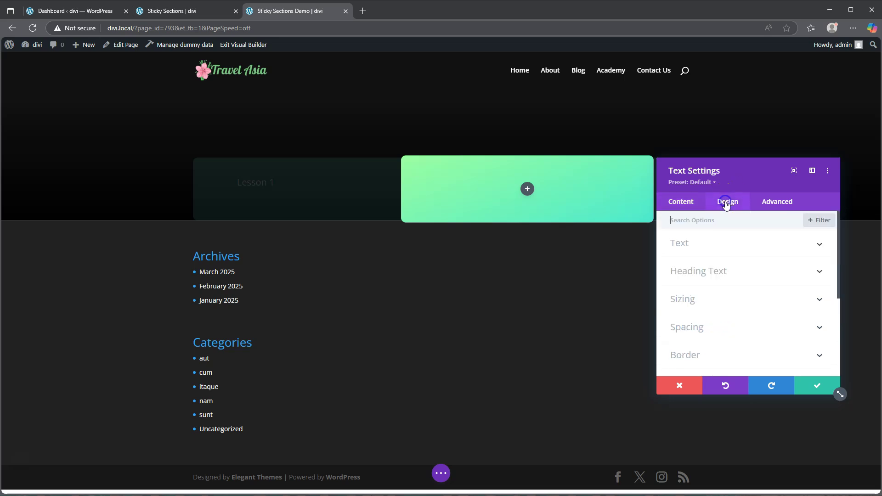
left_click(708, 271)
left_click(713, 250)
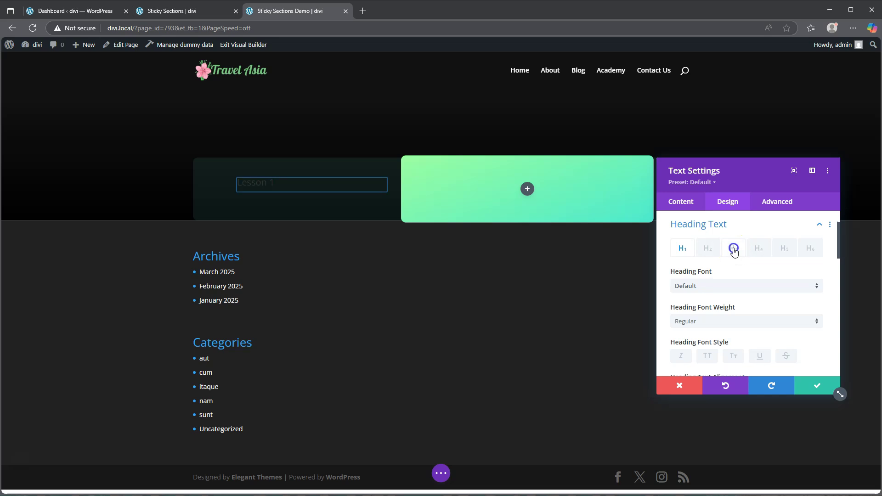
left_click(714, 286)
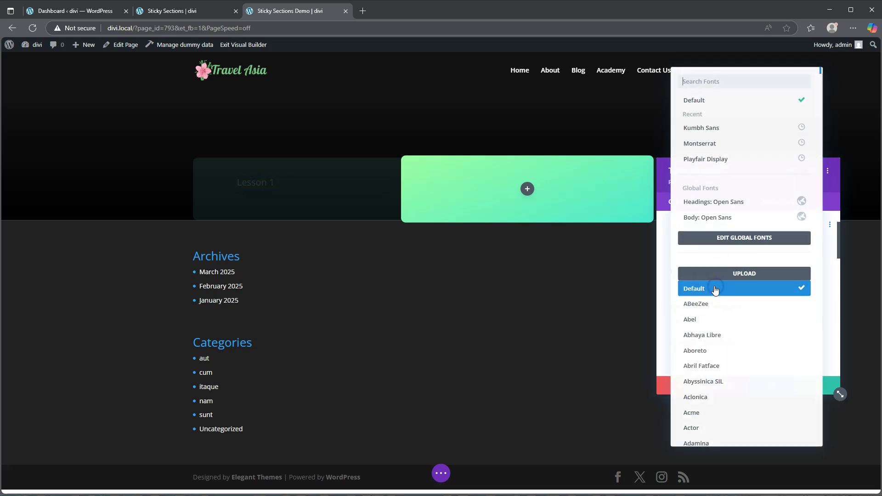
left_click(715, 160)
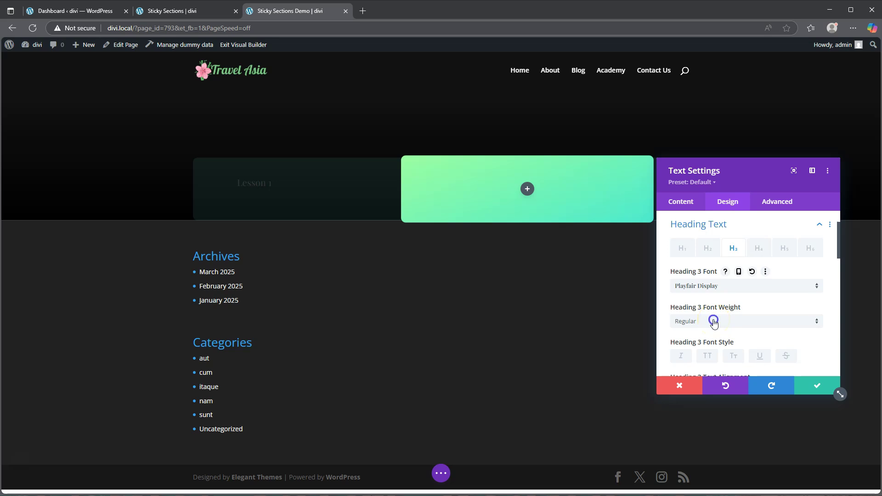
left_click(713, 321)
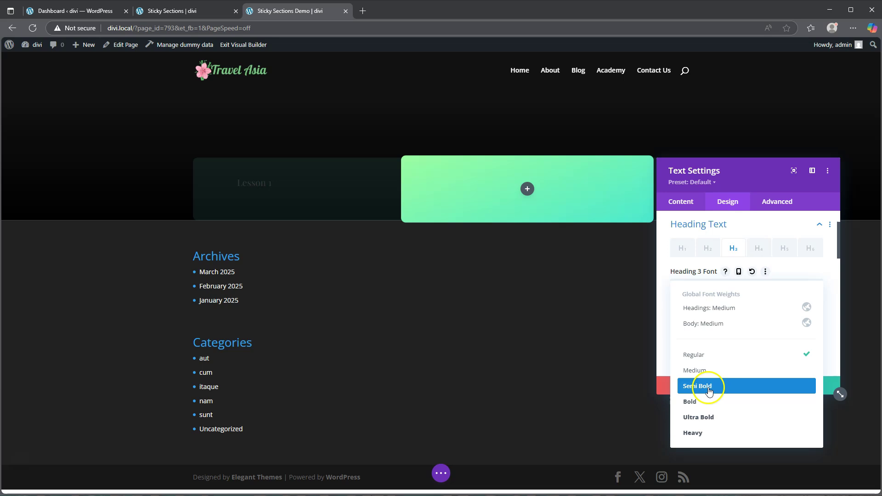
left_click(705, 402)
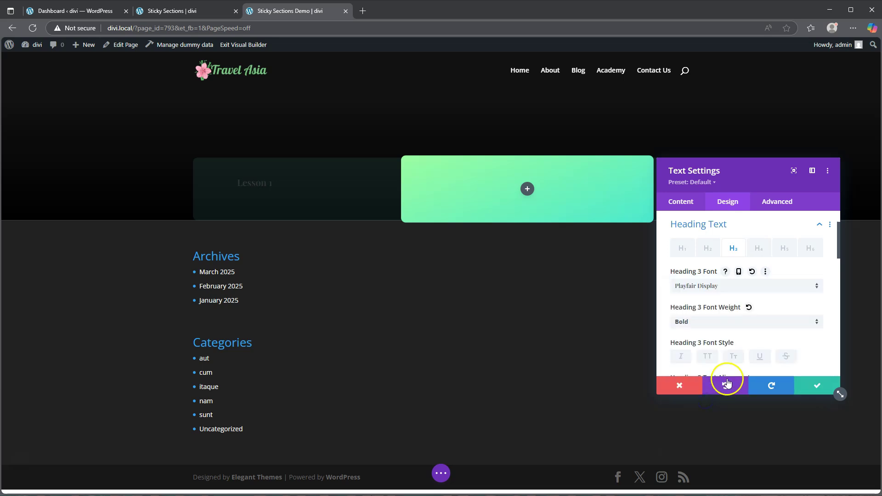
Color the Lesson 1 title's Heading 3 text white (#ffffff) and set its text size to 35px.
scroll(721, 351, "down", 1)
scroll(725, 345, "down", 1)
left_click(717, 340)
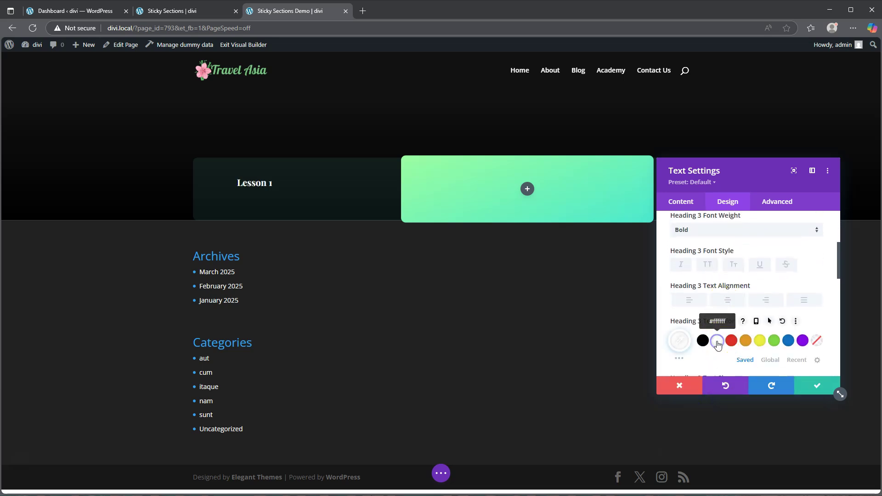
scroll(720, 327, "down", 3)
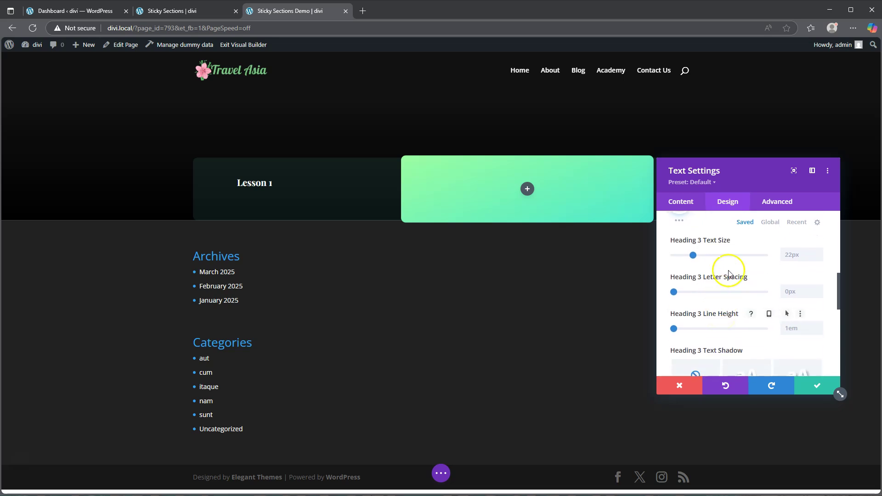
left_click(796, 254)
type("35px")
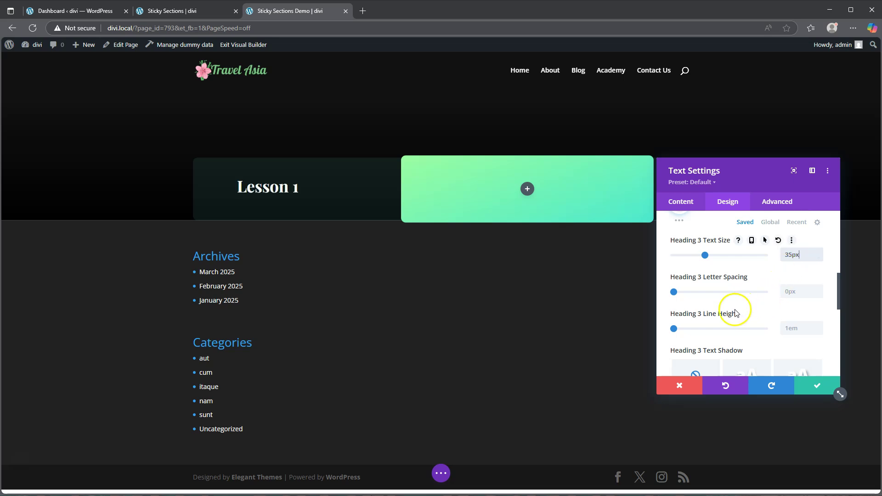
Set the Heading 3 letter spacing to -1px and save the Lesson 1 Text module.
scroll(727, 314, "down", 1)
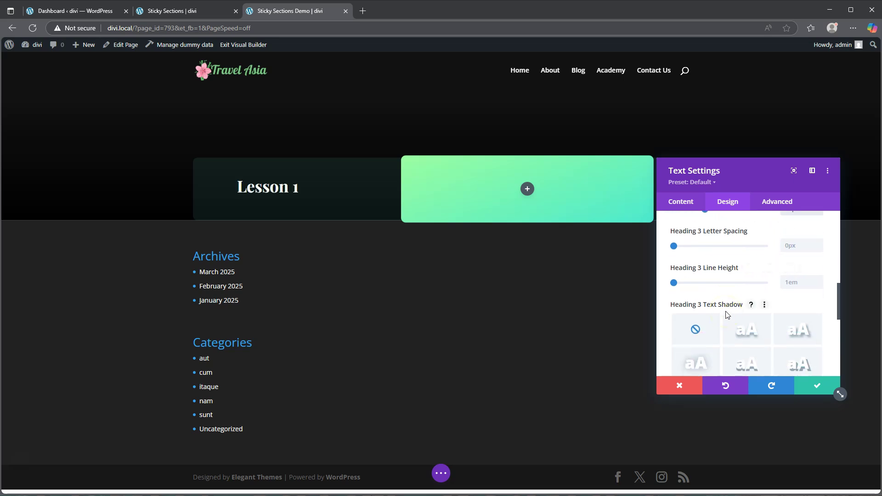
left_click(792, 246)
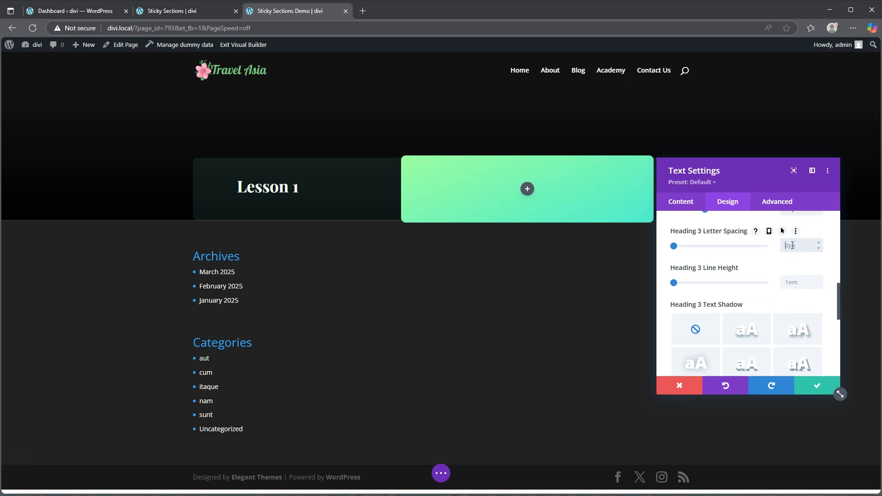
type("-1px")
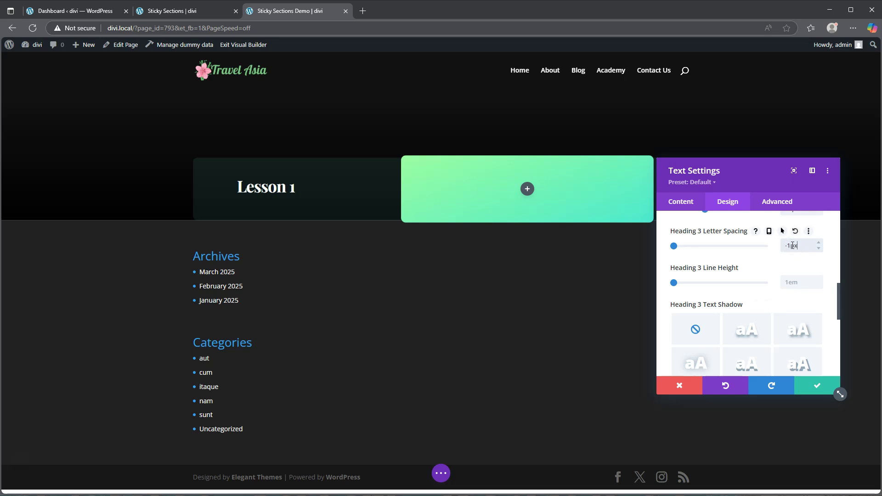
left_click(266, 198)
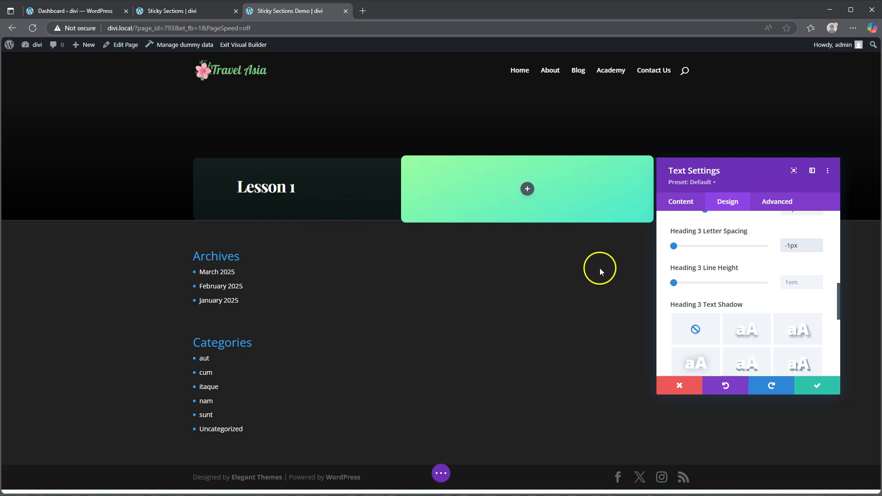
left_click(817, 386)
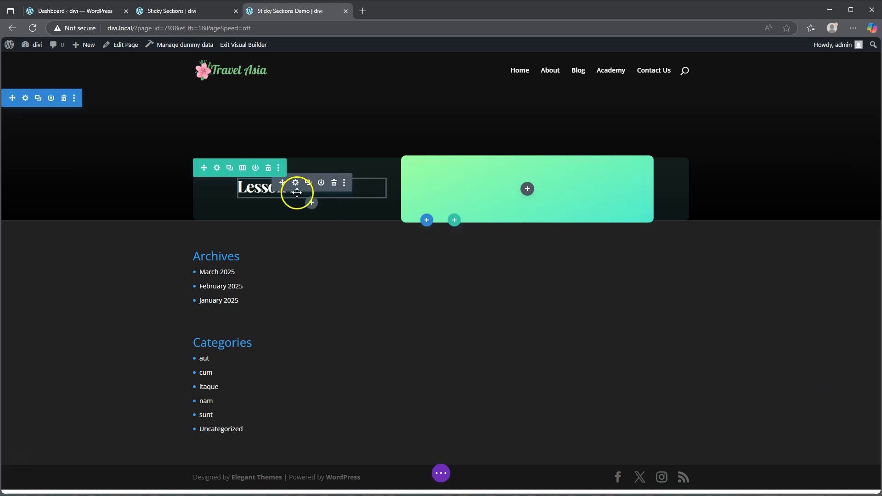
Insert a Divider module below the Lesson 1 title and color its line white (#ffffff).
left_click(311, 202)
scroll(317, 324, "down", 4)
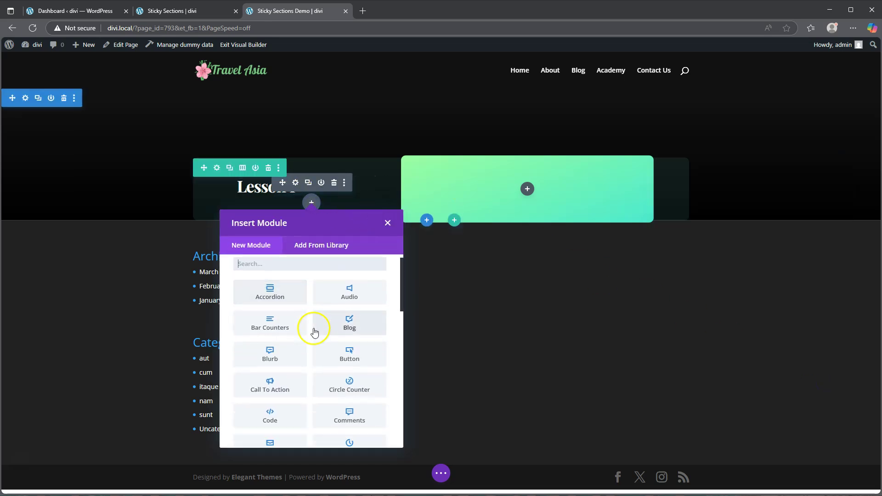
left_click(274, 351)
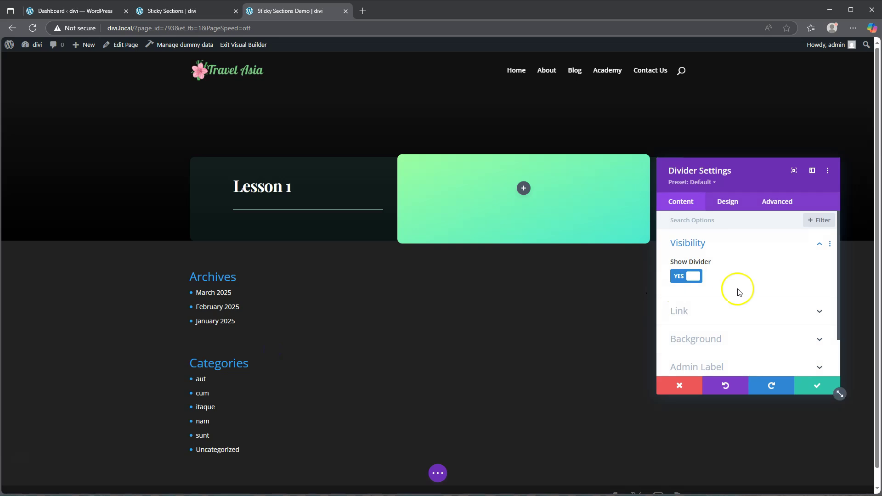
left_click(727, 201)
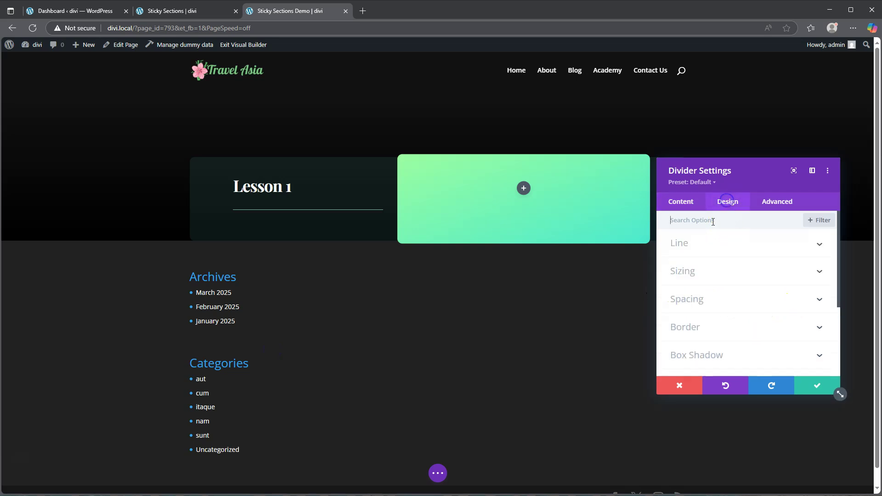
left_click(694, 243)
left_click(716, 283)
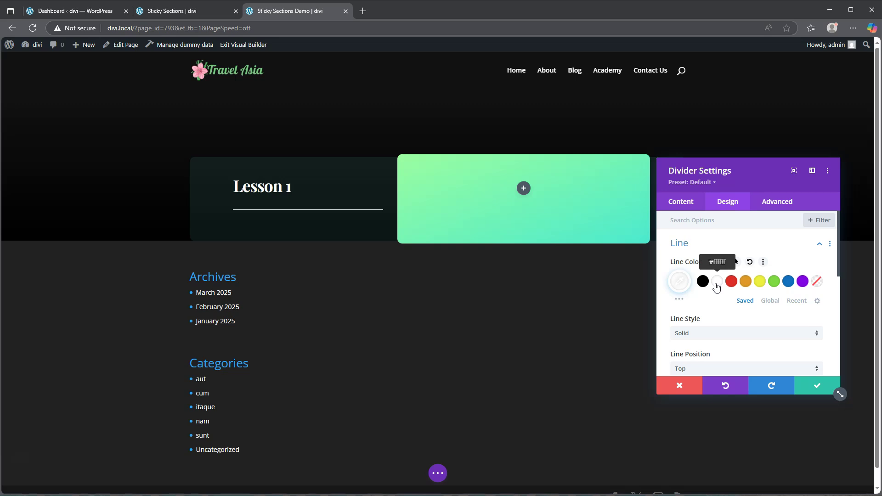
Set the divider's weight to 6px and its width to 20%.
scroll(709, 310, "down", 5)
scroll(712, 312, "up", 2)
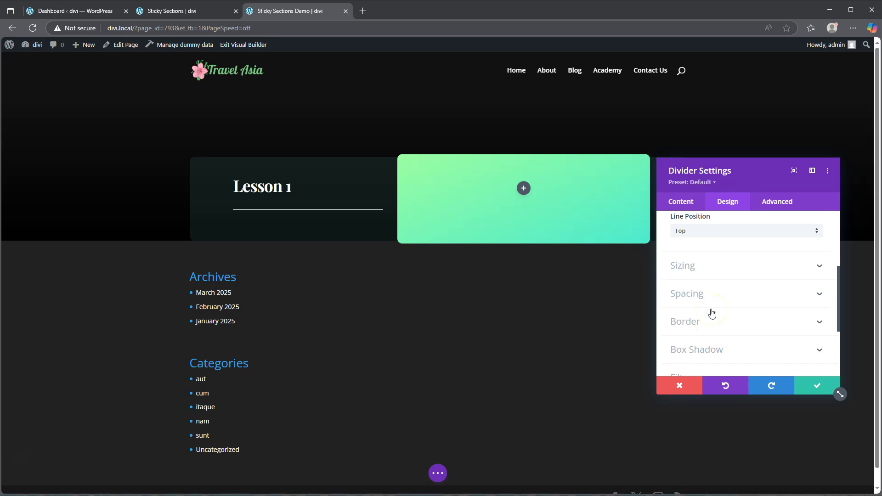
left_click(715, 266)
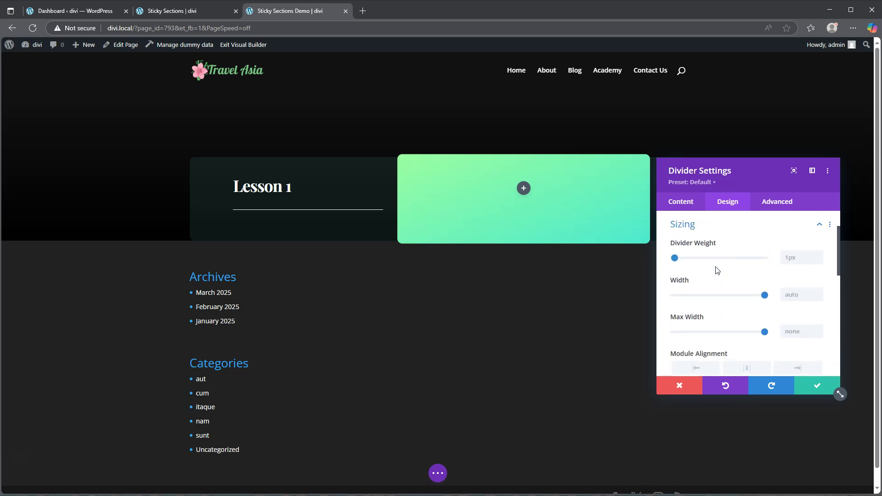
left_click(796, 261)
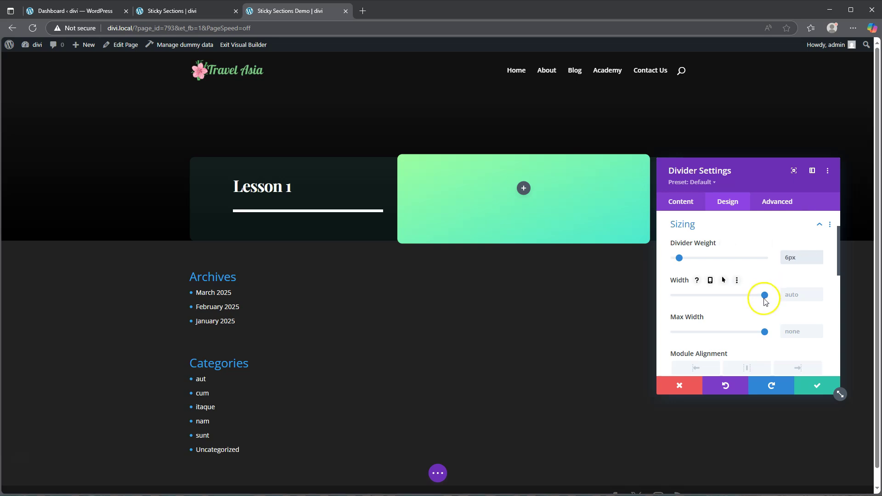
left_click(792, 296)
type("20%%")
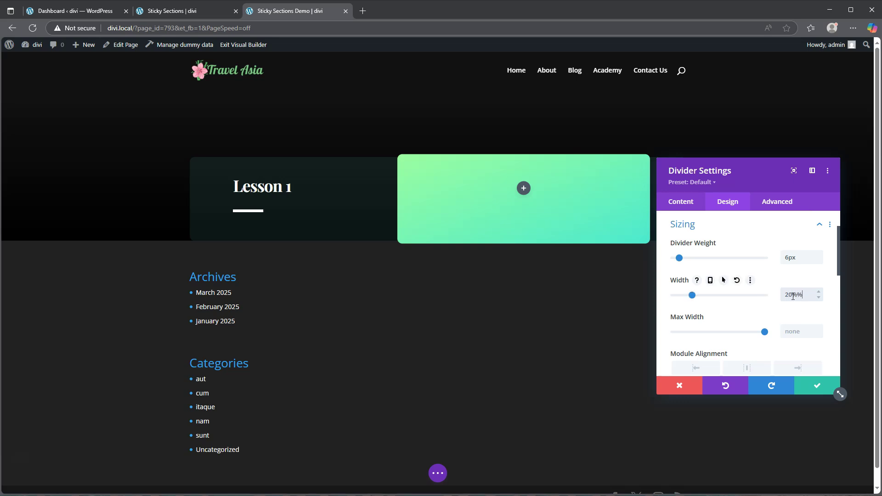
left_click(824, 307)
Set the divider's height to 6px.
scroll(755, 332, "down", 3)
scroll(754, 339, "down", 1)
left_click(797, 302)
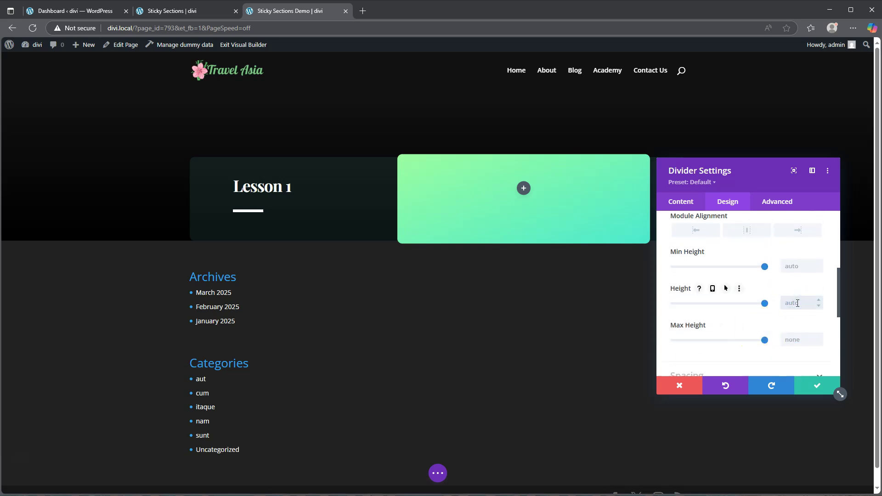
type("6px")
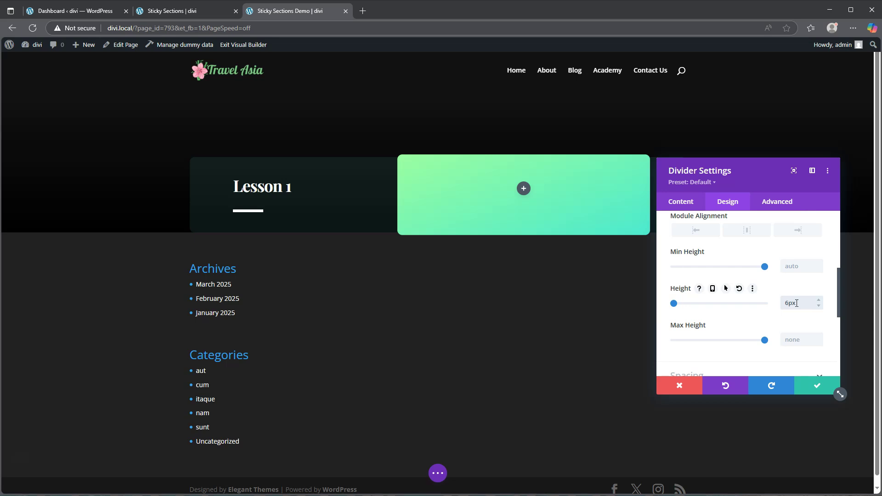
Round all four corners of the divider to 20px and save the Divider module.
scroll(753, 322, "down", 3)
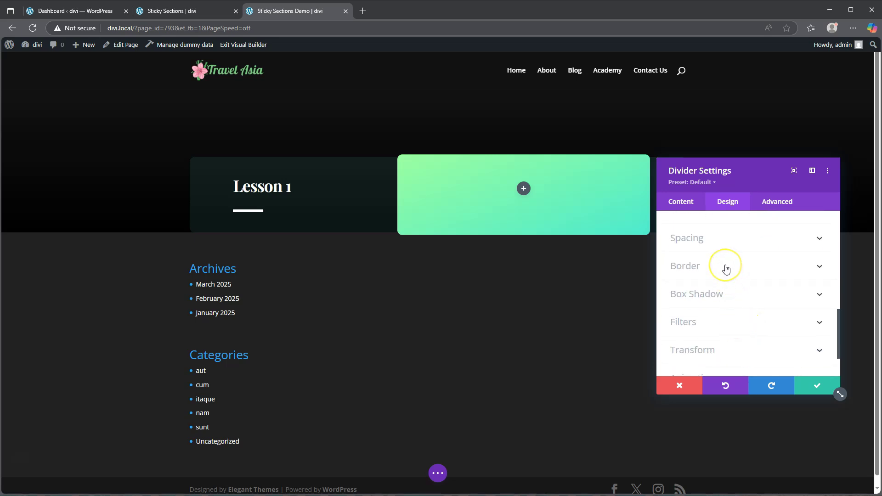
left_click(726, 268)
left_click(687, 268)
left_click(694, 268)
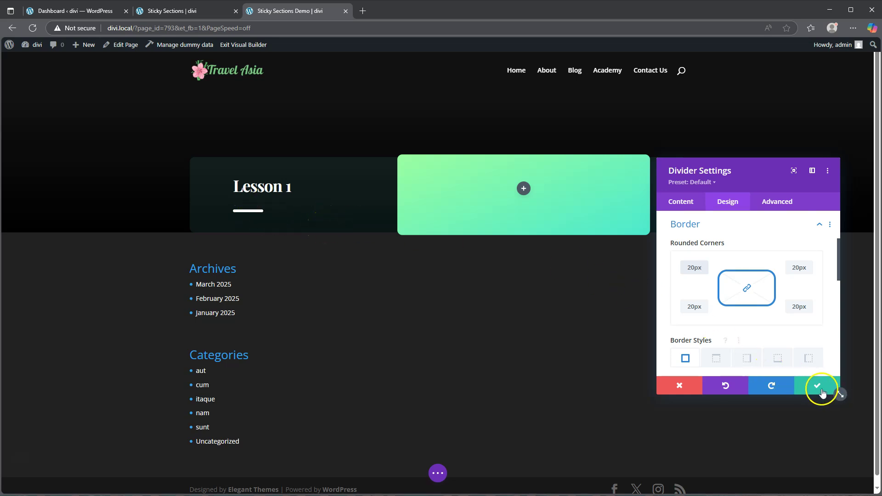
left_click(815, 385)
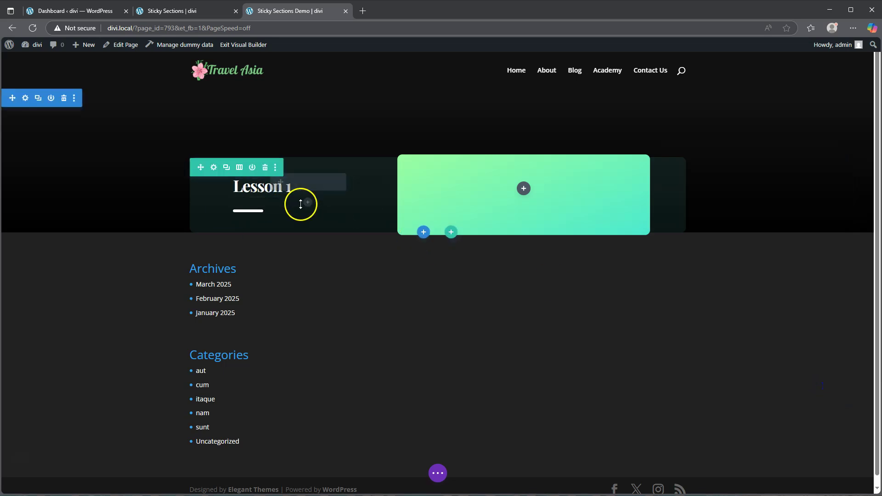
Insert a Text module in the row's green second column and open its design settings.
left_click(524, 189)
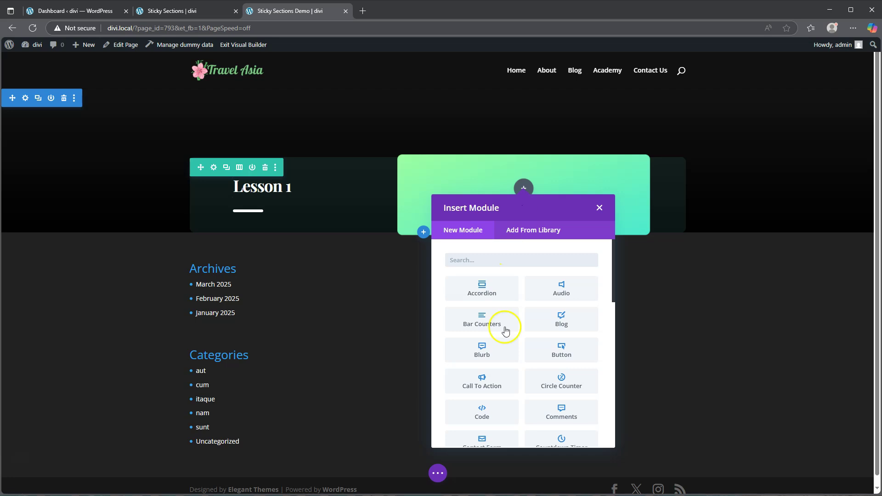
scroll(521, 349, "down", 10)
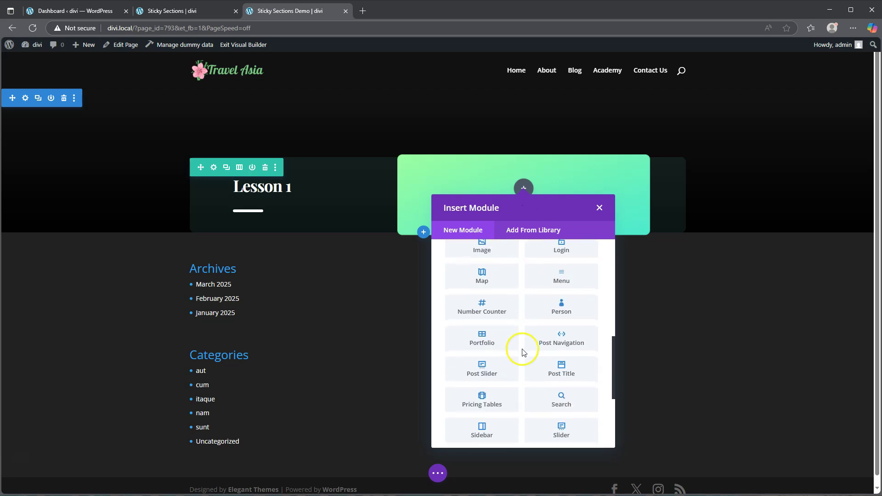
left_click(566, 356)
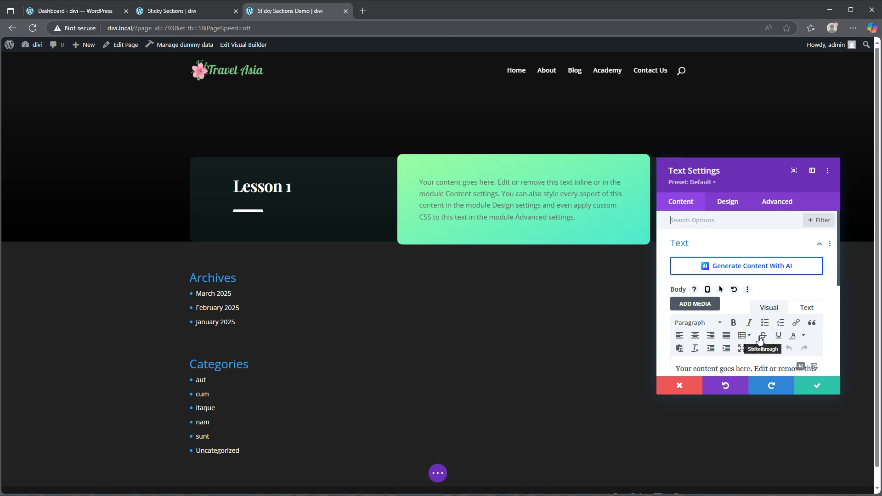
left_click(727, 202)
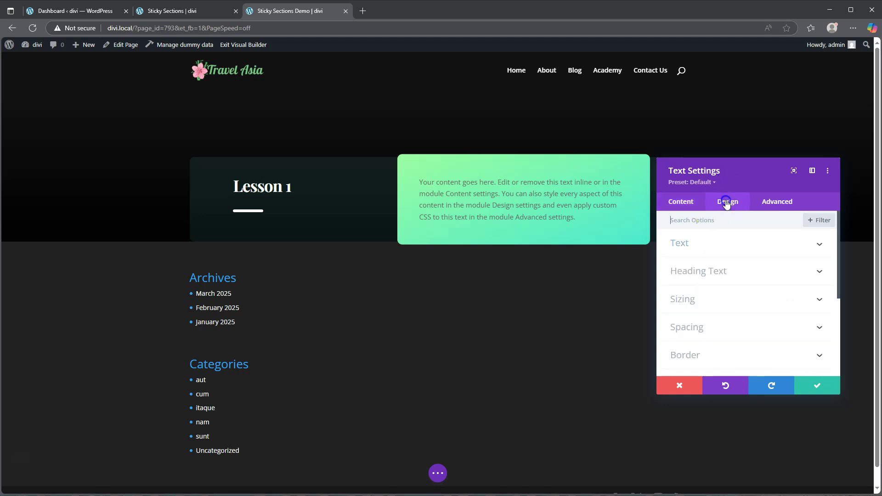
Set the Text module's body font to Playfair Display.
left_click(730, 214)
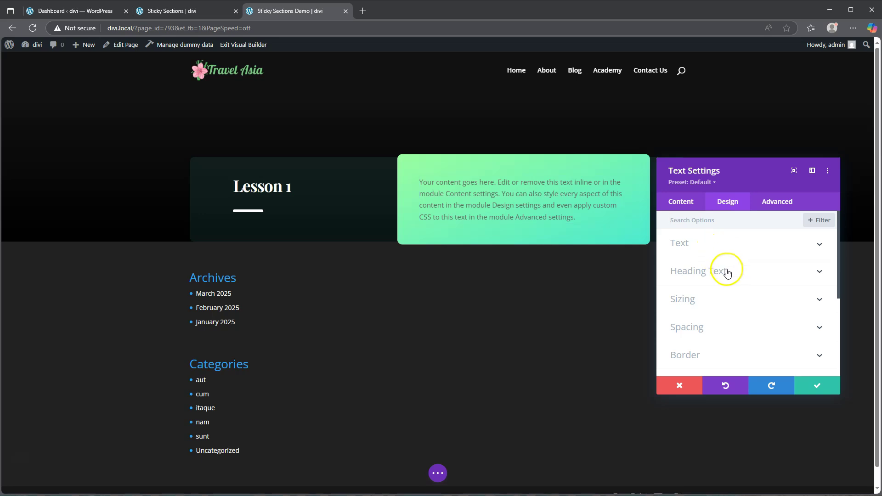
left_click(712, 243)
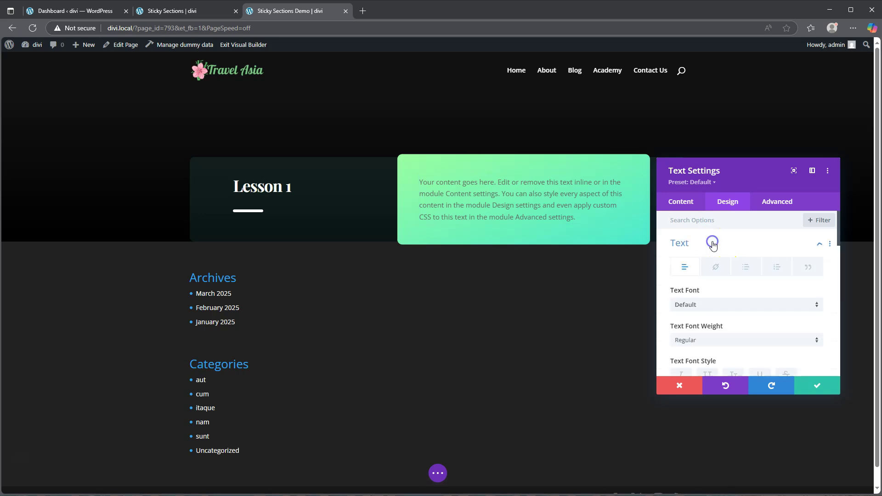
left_click(719, 305)
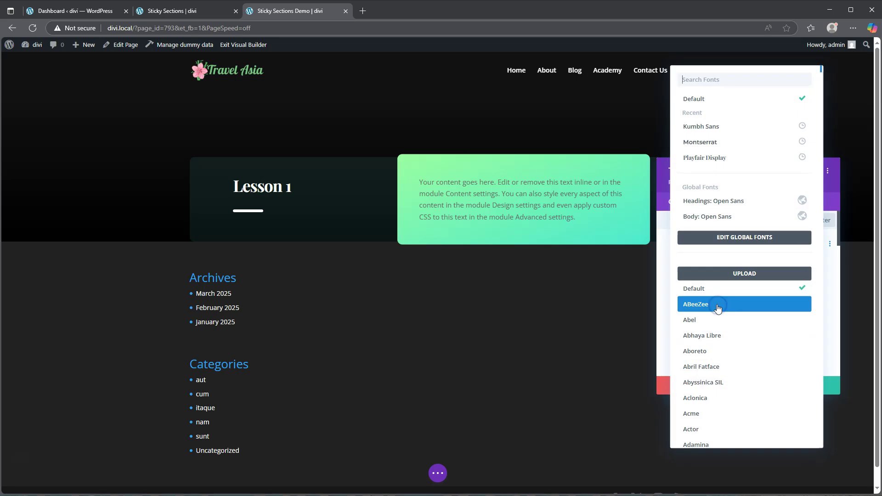
left_click(715, 158)
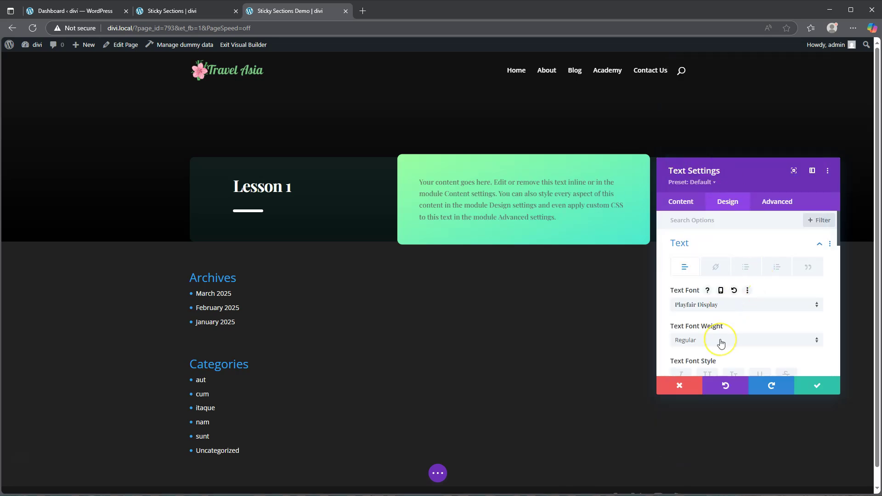
Set the body text's size to 16px and its line height to 2.1em.
scroll(720, 340, "down", 2)
scroll(721, 342, "down", 2)
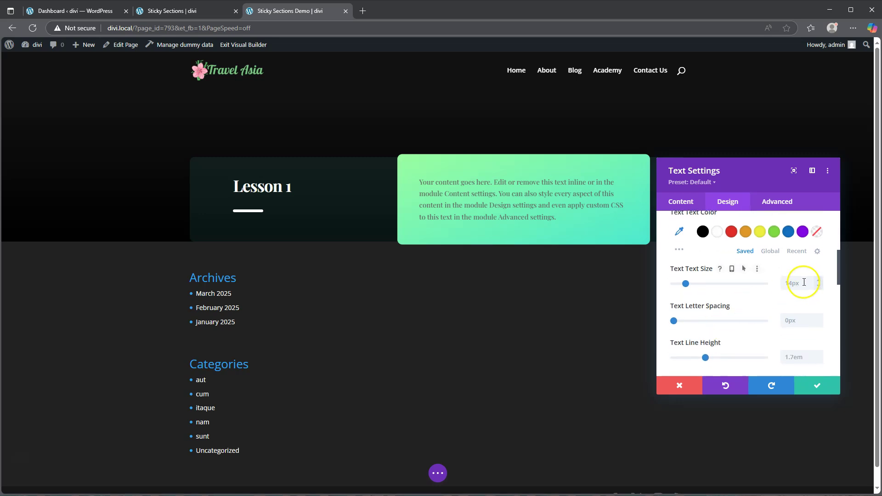
left_click(819, 281)
left_click(819, 281)
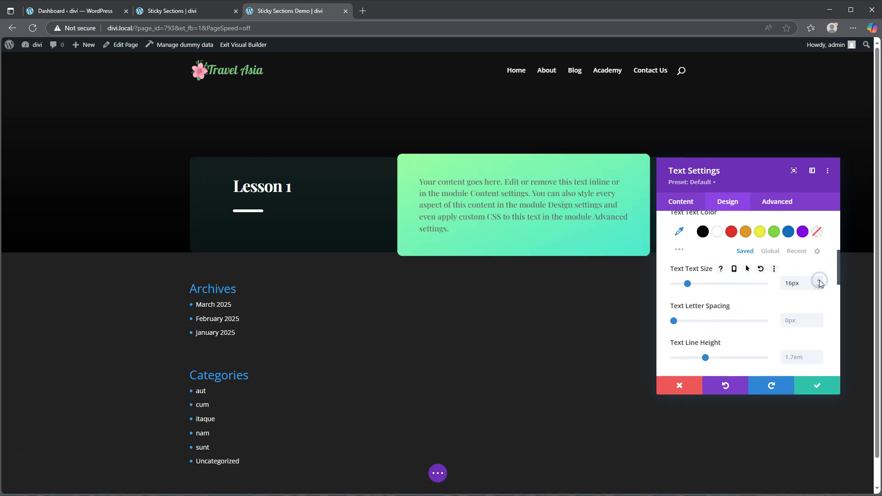
scroll(820, 283, "down", 1)
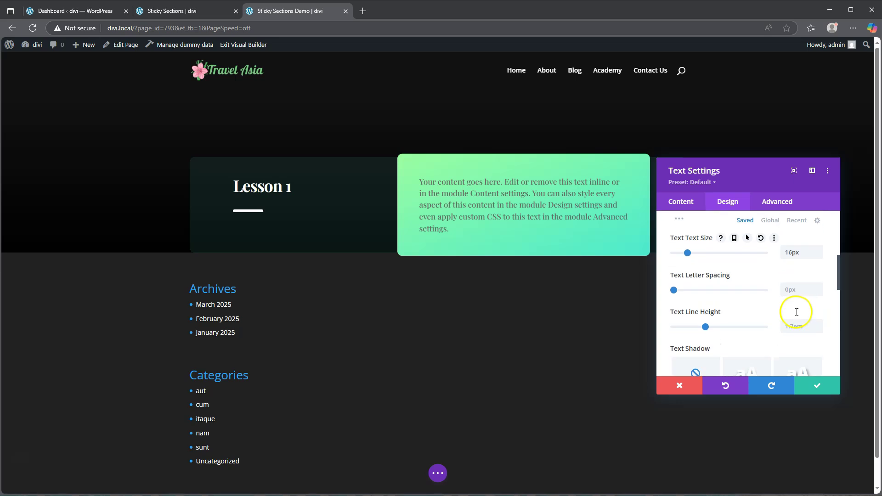
left_click_drag(705, 312, 722, 313)
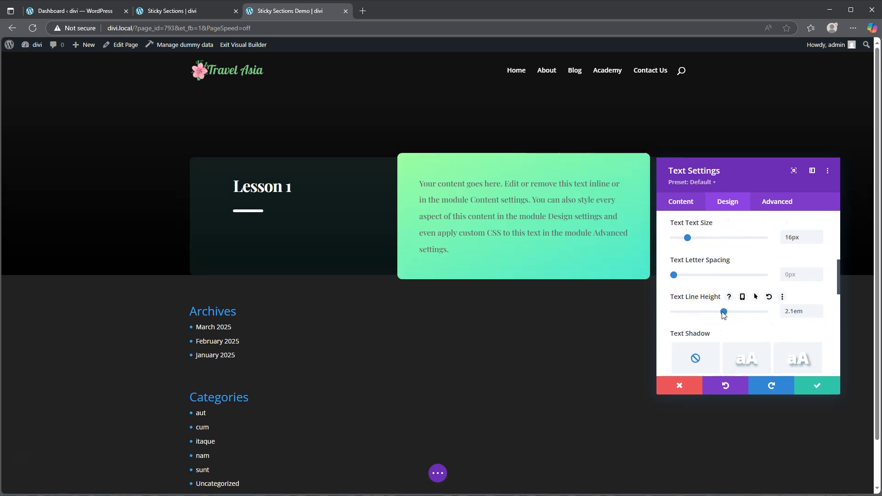
Colour the body text dark green, #3d4f03.
scroll(724, 313, "up", 2)
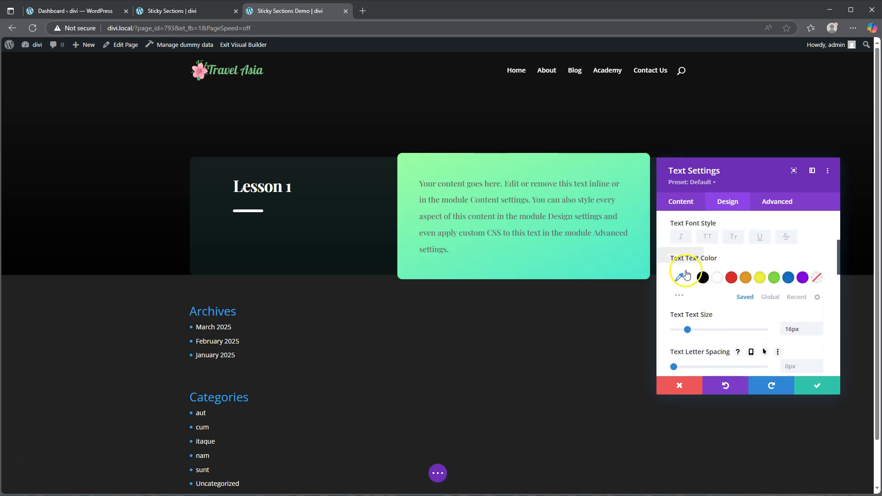
left_click(679, 277)
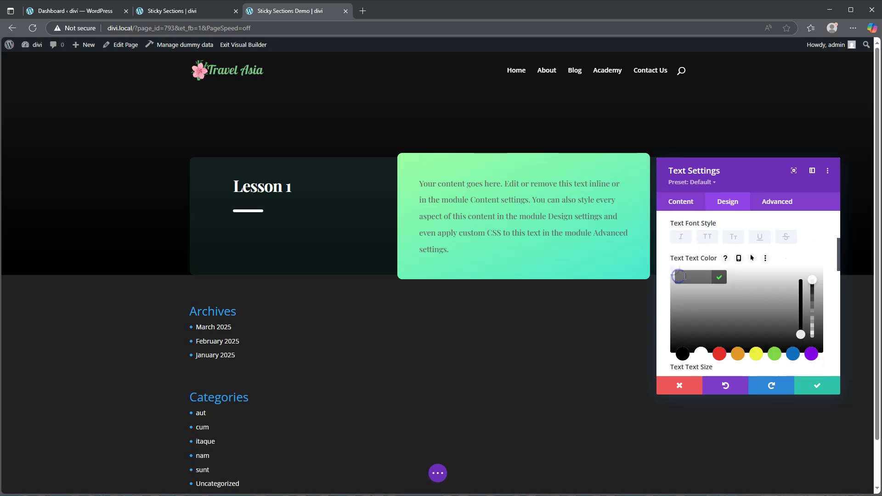
left_click(773, 353)
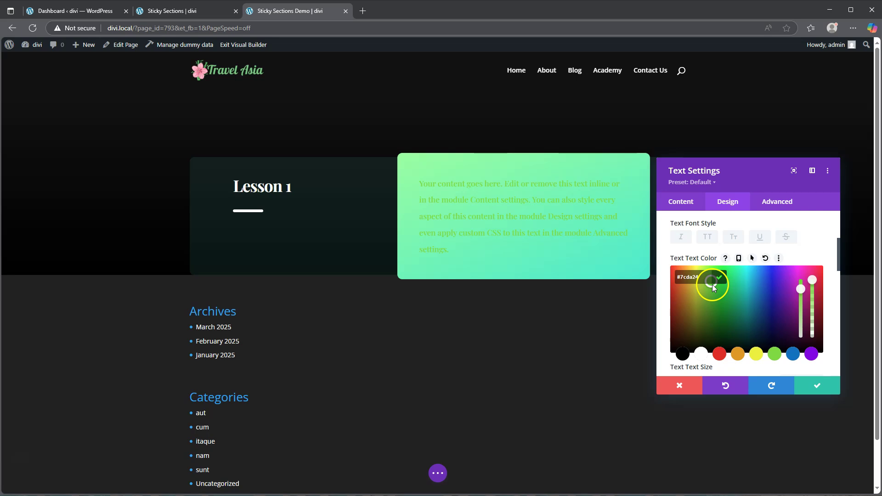
left_click_drag(709, 293, 703, 333)
left_click(702, 337)
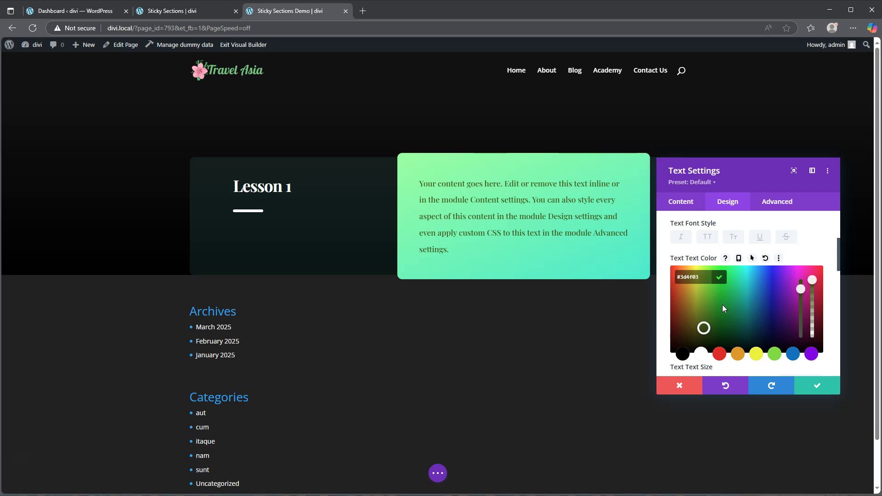
Set the Text module's linked top and bottom padding to 5%.
scroll(724, 304, "down", 6)
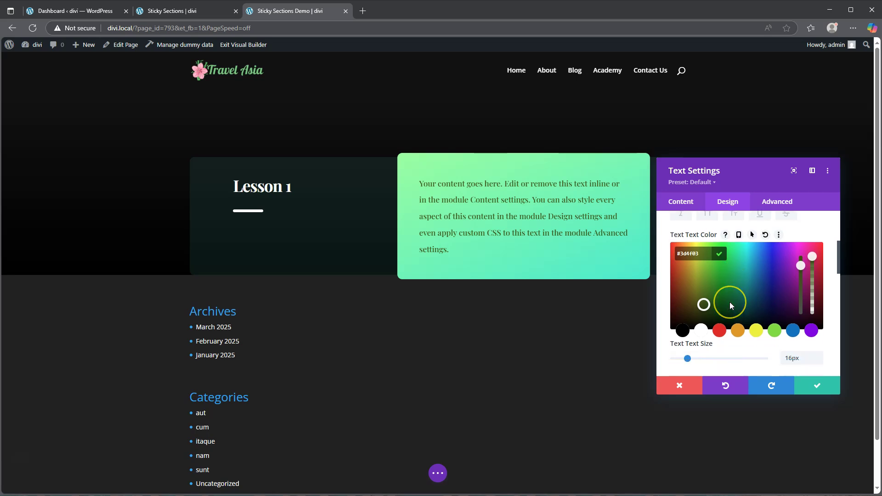
scroll(730, 306, "down", 3)
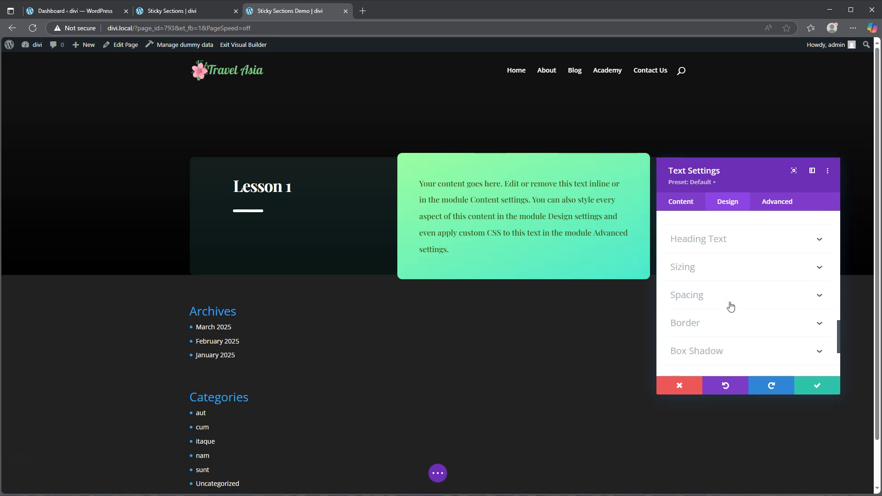
left_click(712, 297)
scroll(712, 297, "down", 1)
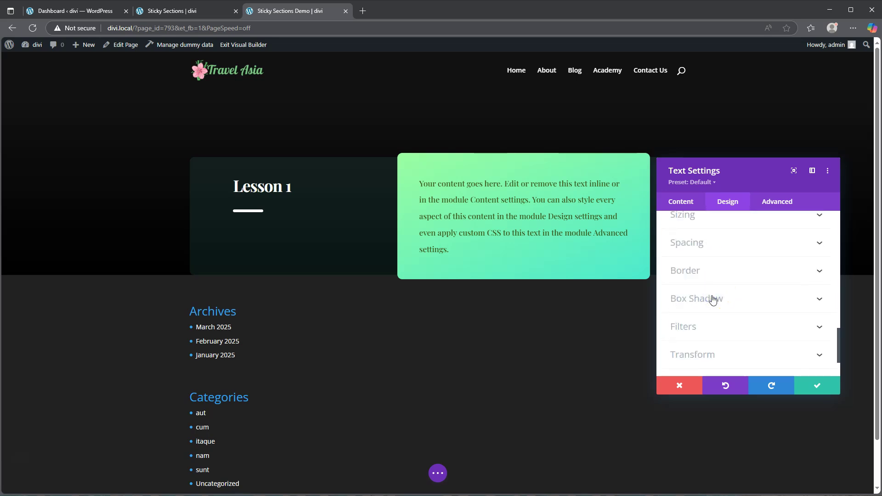
left_click(722, 243)
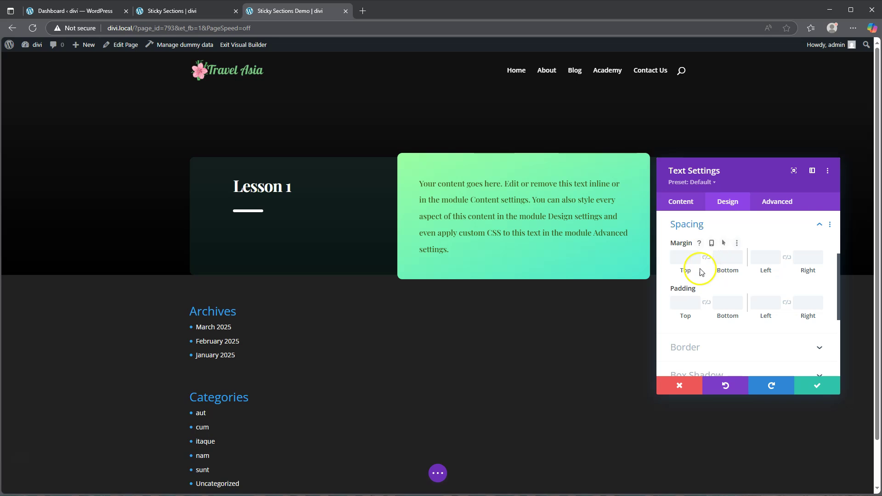
left_click(681, 303)
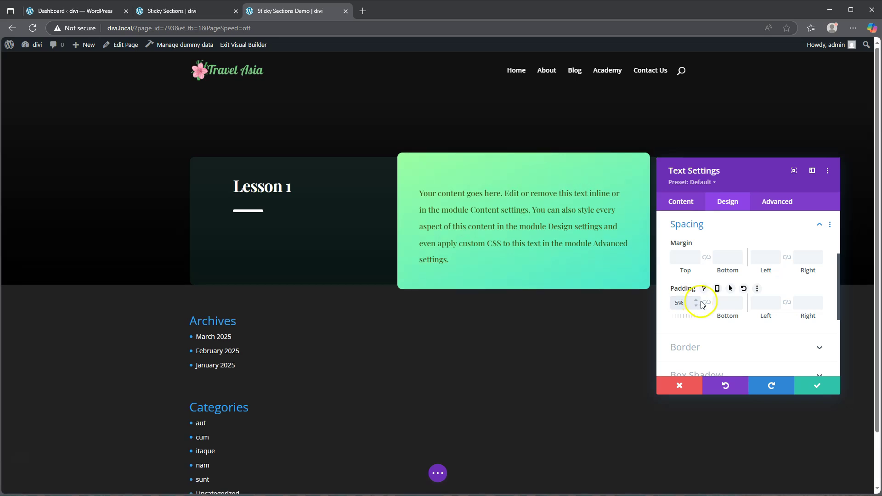
left_click(706, 302)
Set the linked left and right padding to 5% and save the Text module.
left_click(780, 307)
left_click(767, 305)
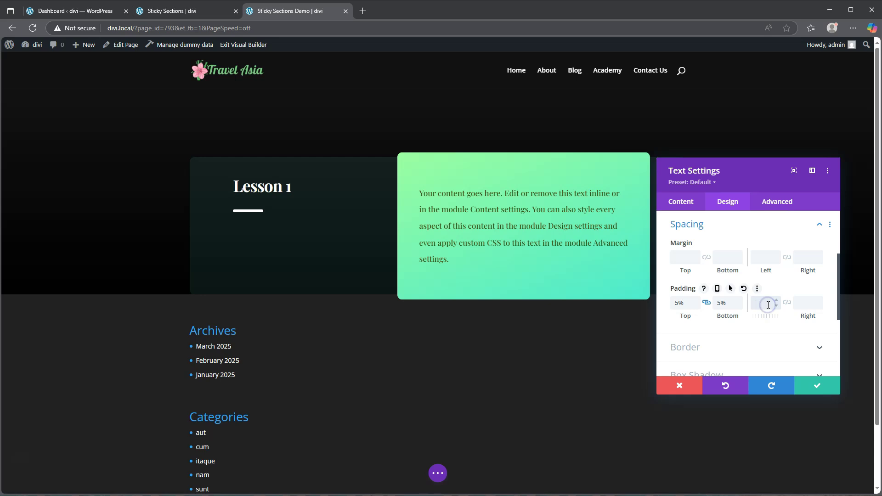
type("5px")
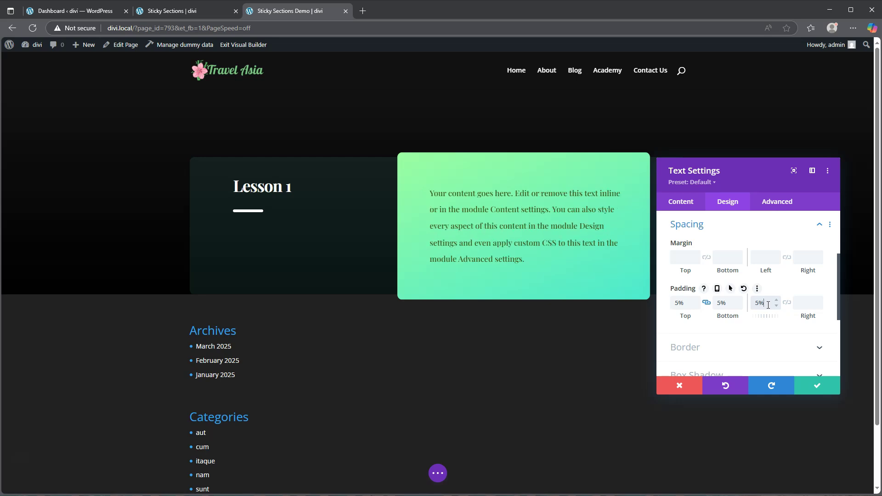
left_click(786, 304)
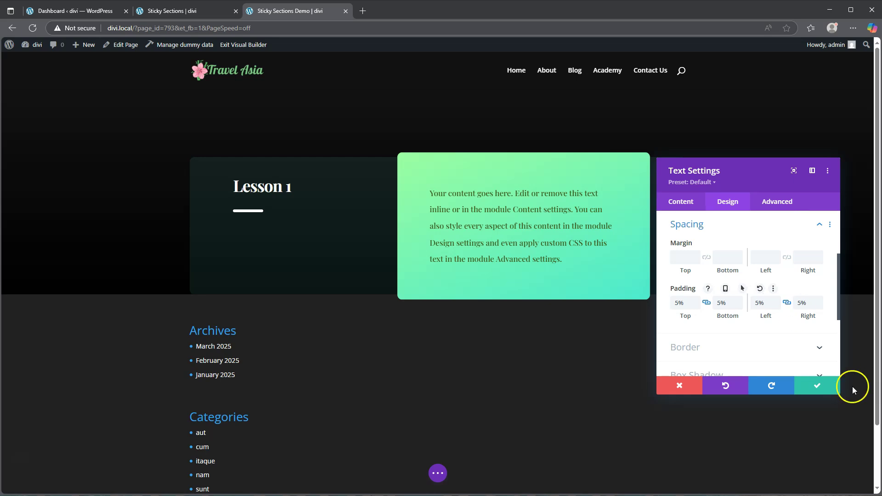
left_click(836, 389)
Check the Sticky Sections reference page, return to the Sticky Sections Demo page and duplicate the Lesson 1 row twice.
left_click(178, 13)
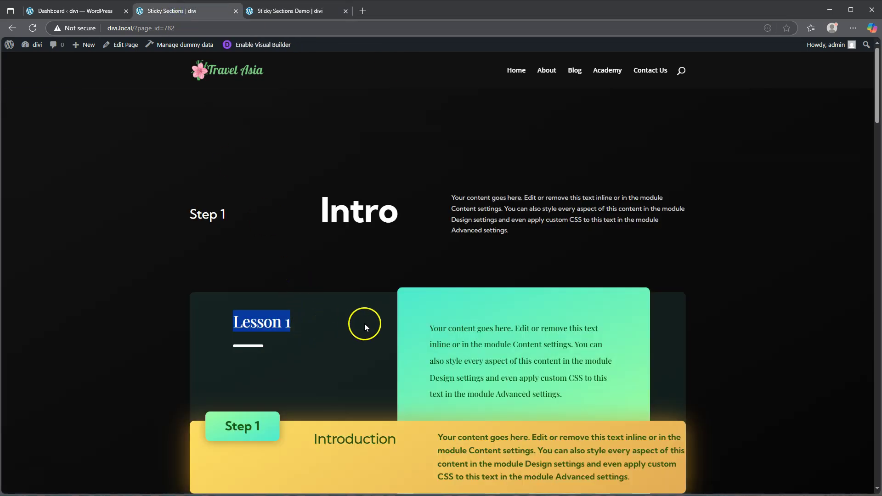
left_click(297, 11)
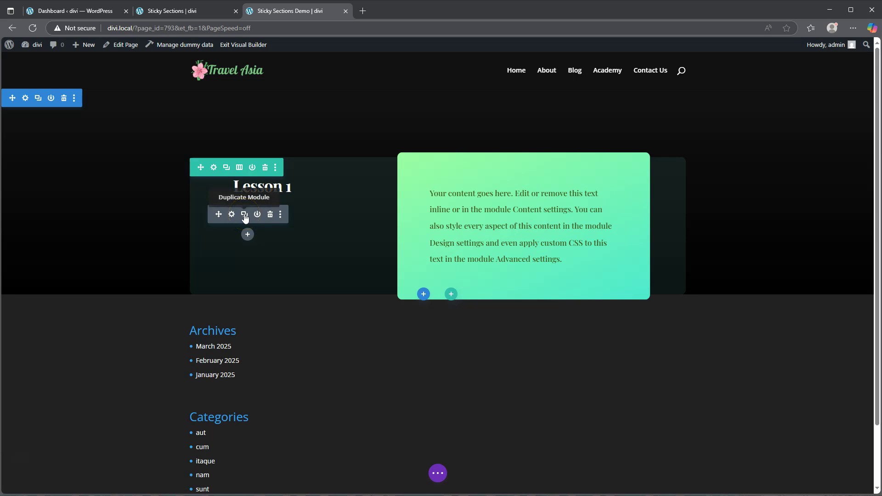
left_click(226, 168)
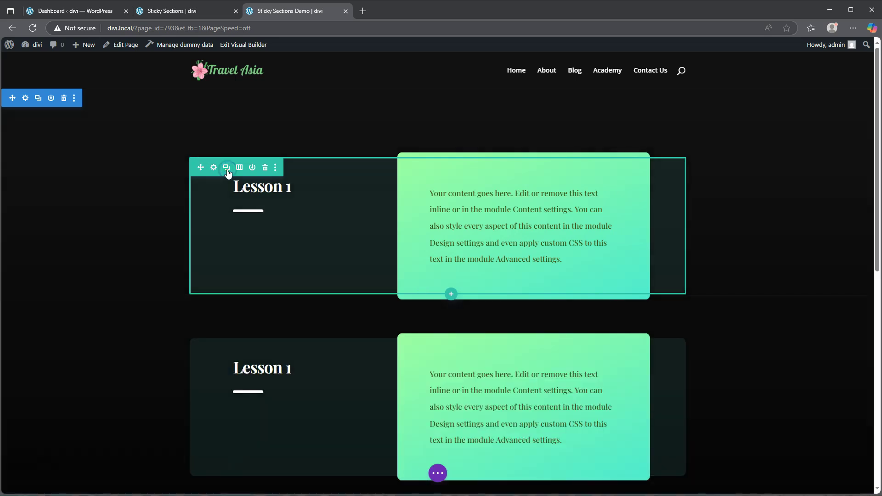
Change the heading in the second row to Lesson 2 and save the module.
scroll(505, 262, "down", 1)
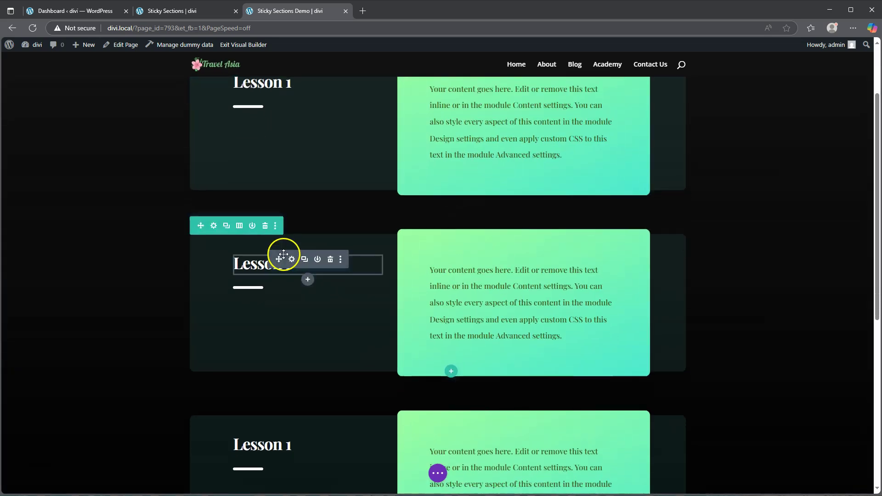
left_click(291, 259)
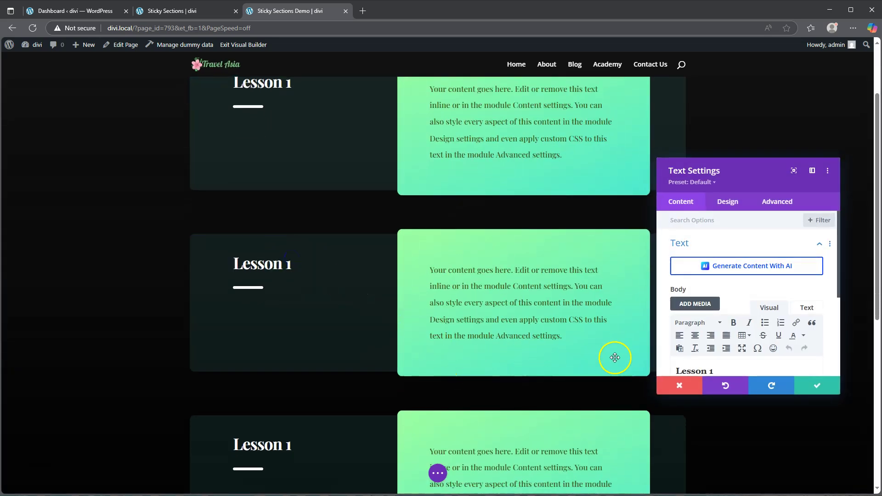
double_click(710, 370)
scroll(723, 375, "down", 2)
type("2")
left_click(816, 386)
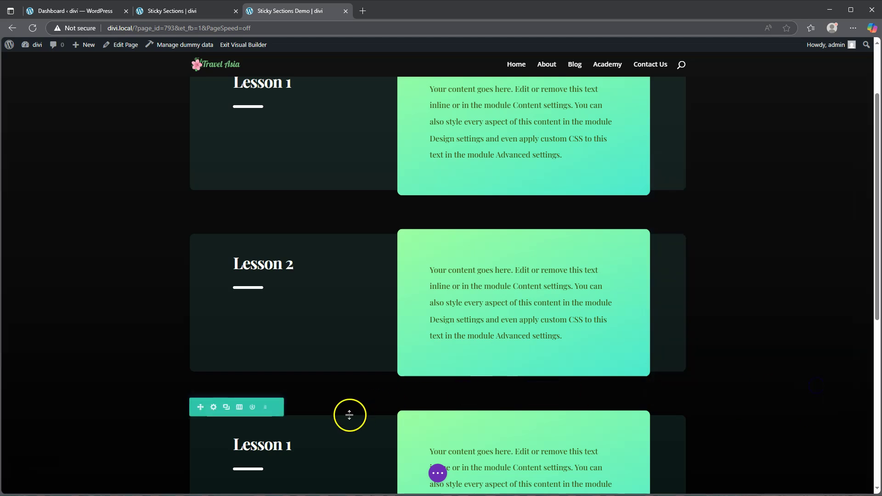
Change the heading in the third row to Lesson 3 and save the module.
left_click(292, 438)
double_click(711, 372)
scroll(718, 374, "down", 2)
type("3")
left_click(816, 385)
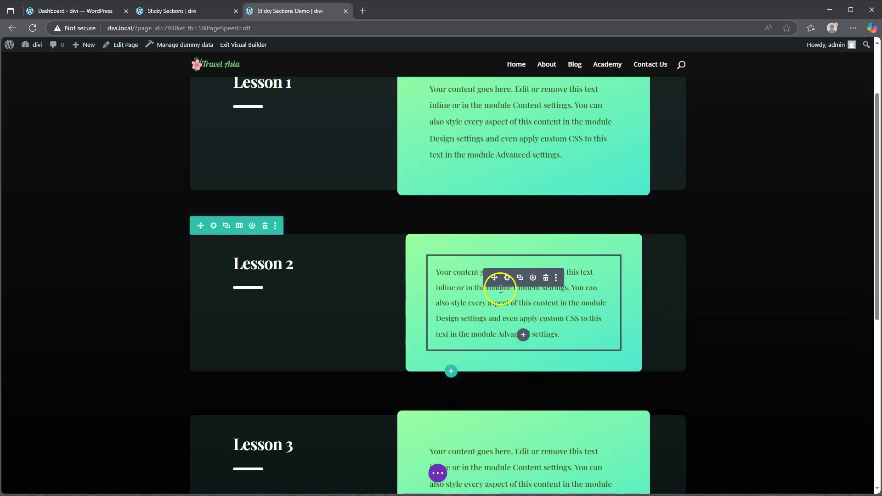
Insert a three-column row (quarter, quarter, half) below the Lesson 3 row without adding a module.
scroll(390, 312, "up", 2)
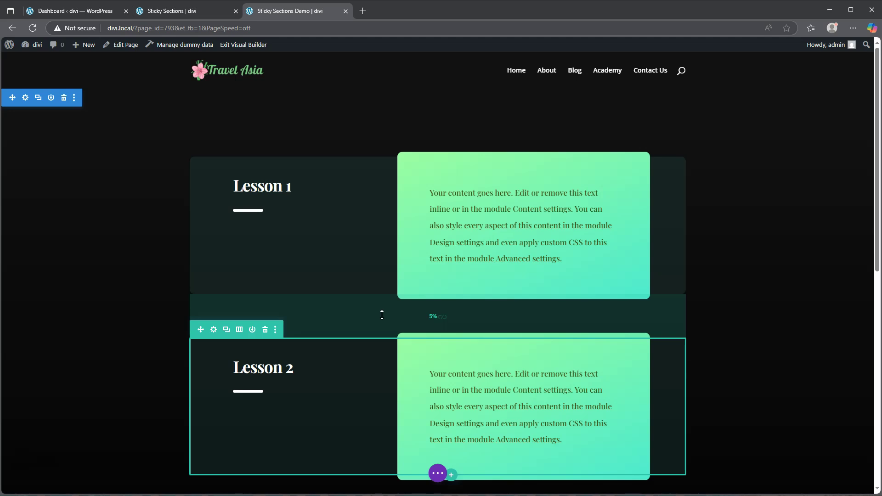
scroll(535, 307, "down", 8)
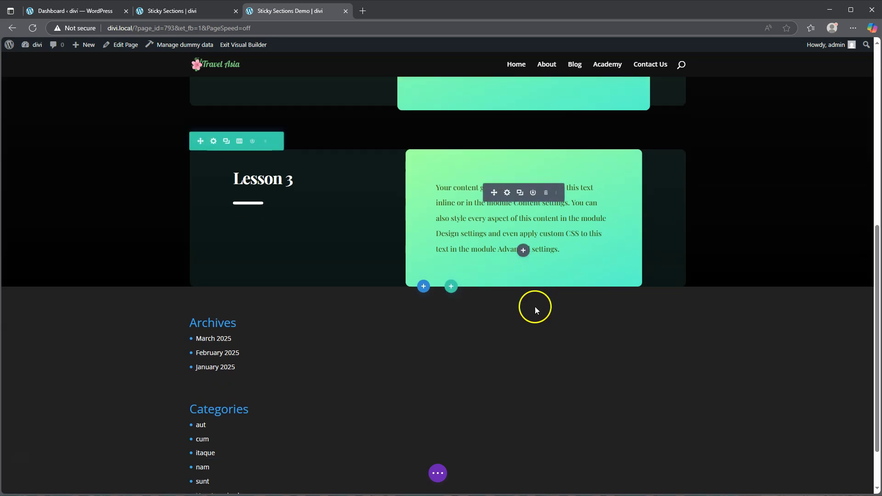
scroll(534, 307, "down", 1)
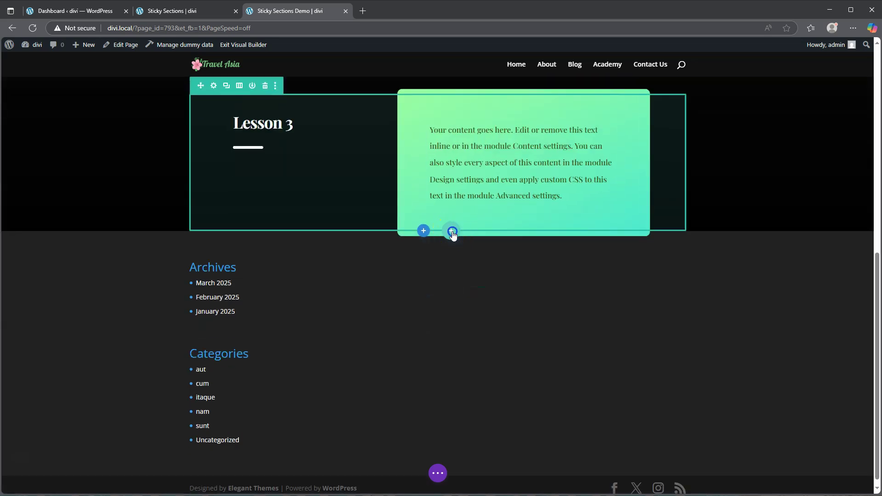
left_click(452, 232)
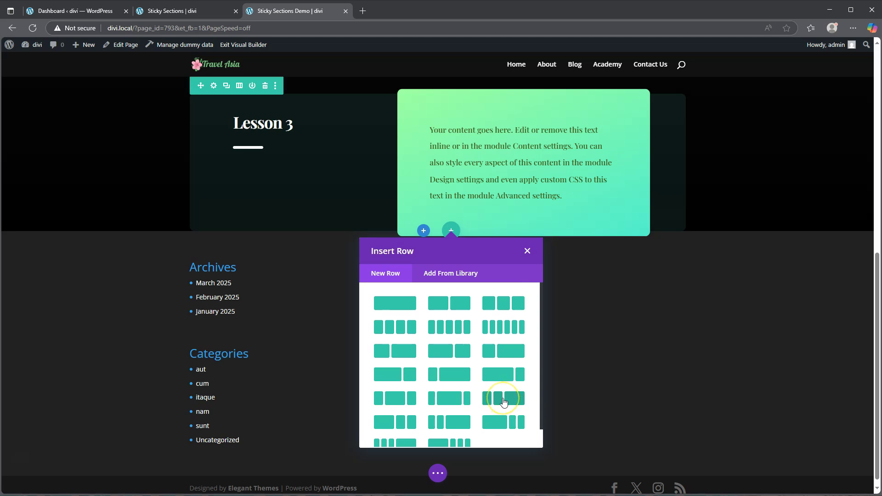
left_click(503, 399)
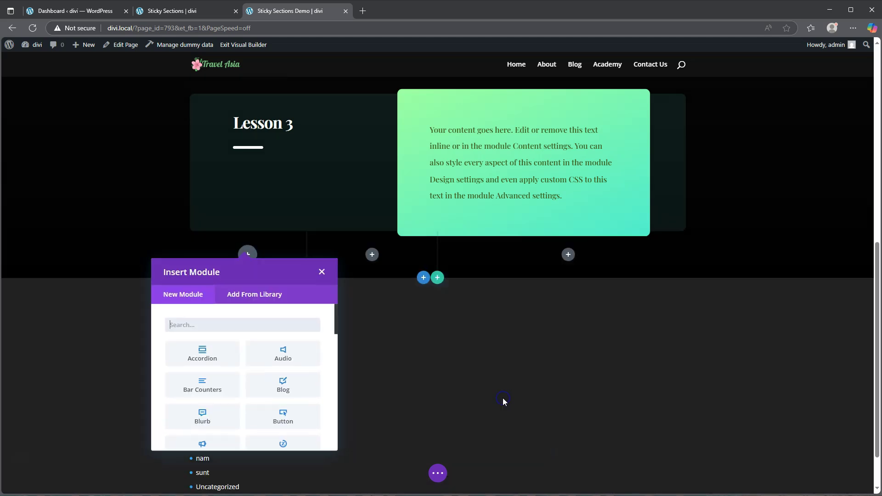
left_click(321, 272)
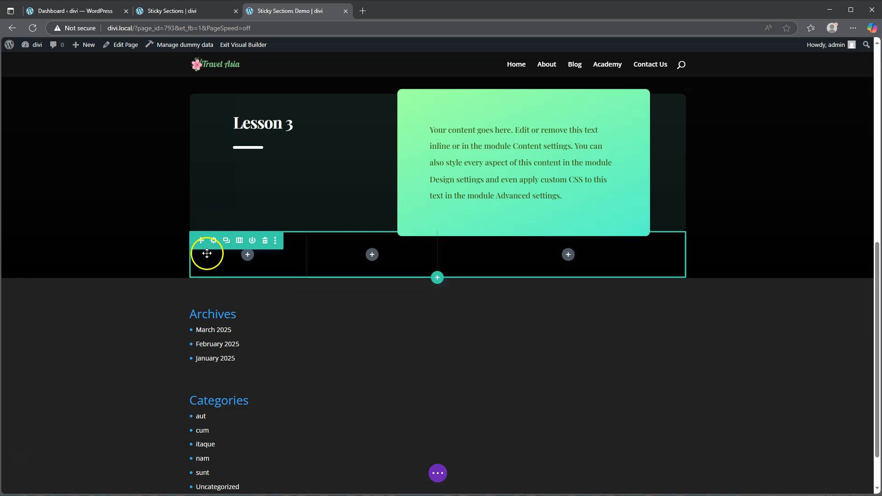
Add a background gradient to the new three-column row below Lesson 3.
left_click(214, 241)
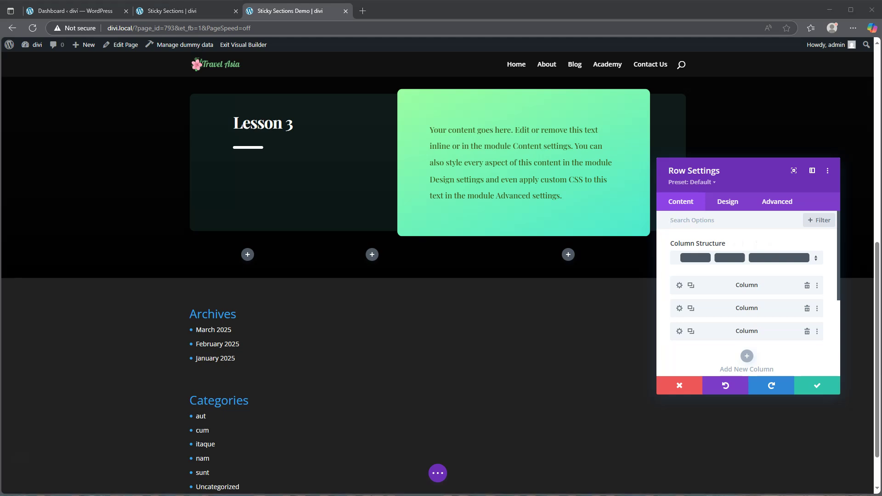
scroll(721, 312, "down", 2)
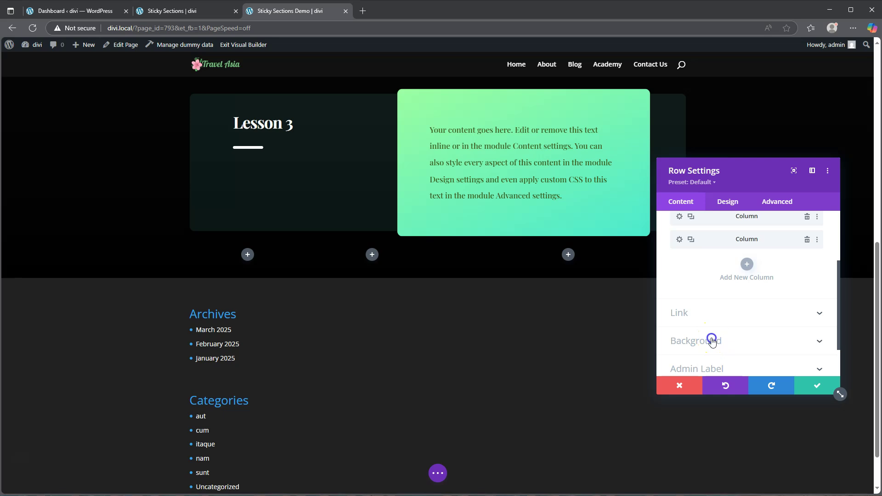
left_click(711, 341)
left_click(708, 280)
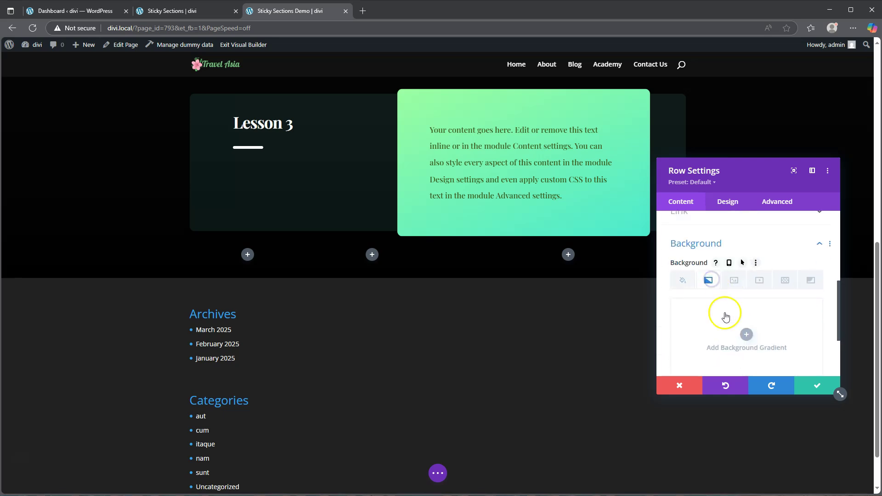
scroll(735, 321, "down", 1)
left_click(747, 289)
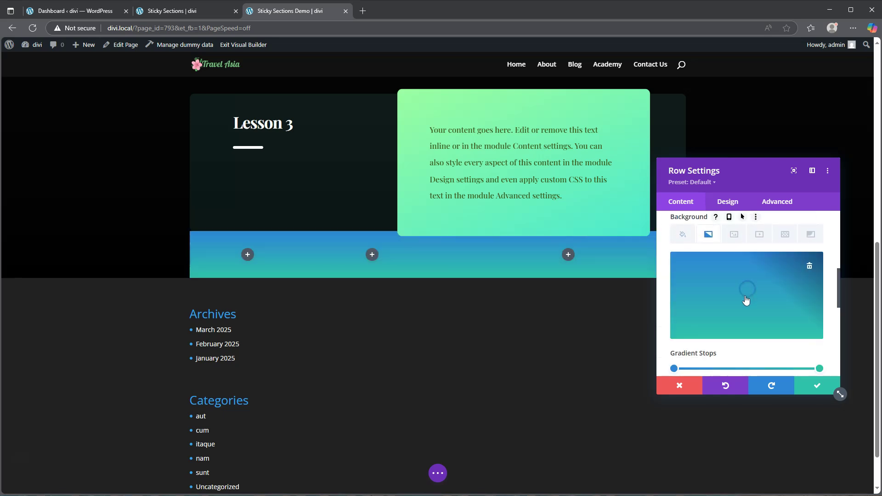
Set the first gradient stop of the row background to #d3eb42.
scroll(734, 303, "down", 2)
left_click(674, 277)
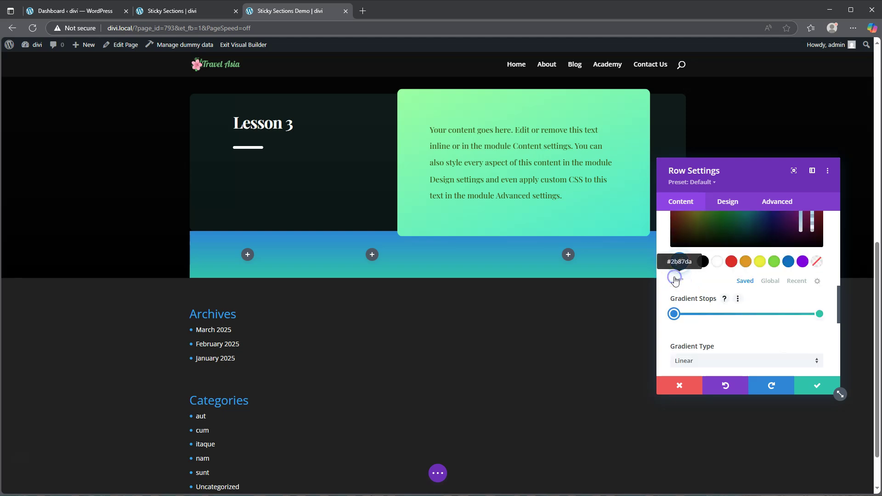
scroll(708, 285, "up", 2)
left_click(707, 262)
left_click_drag(707, 261, 654, 261)
type("#d3eb42")
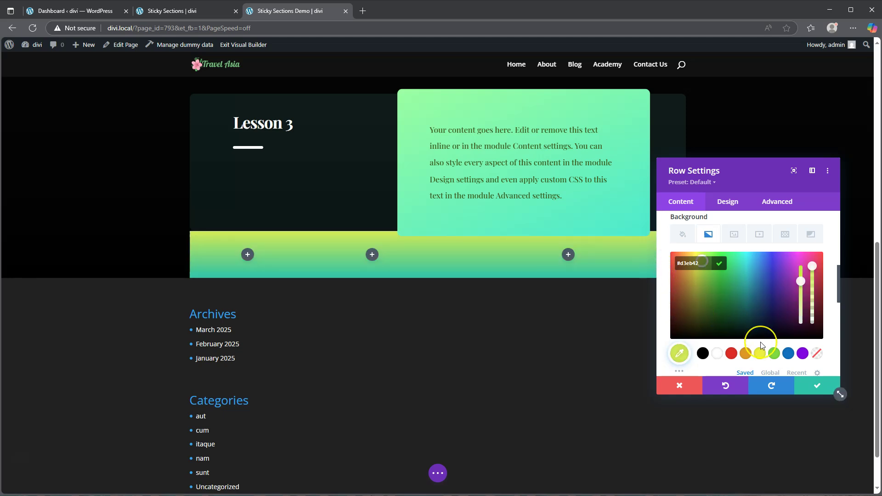
Set the end gradient stop of the row background to the saved yellow #edf000.
scroll(760, 341, "down", 2)
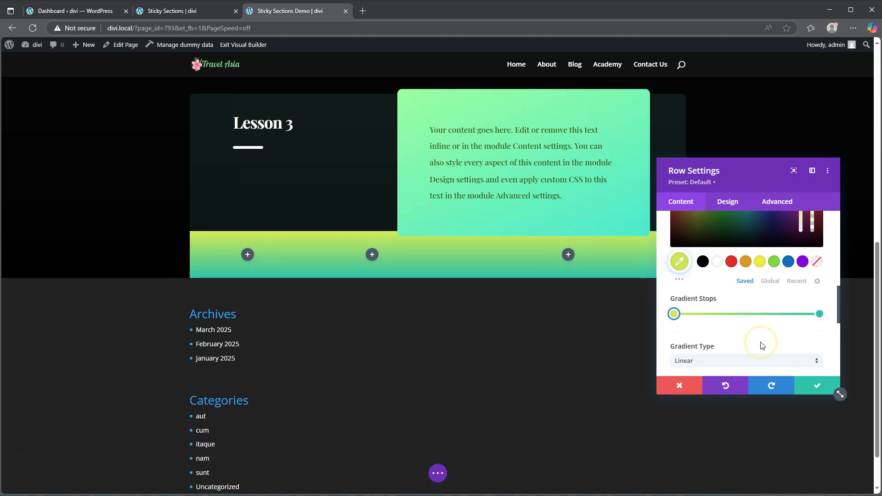
left_click(820, 313)
scroll(766, 301, "up", 1)
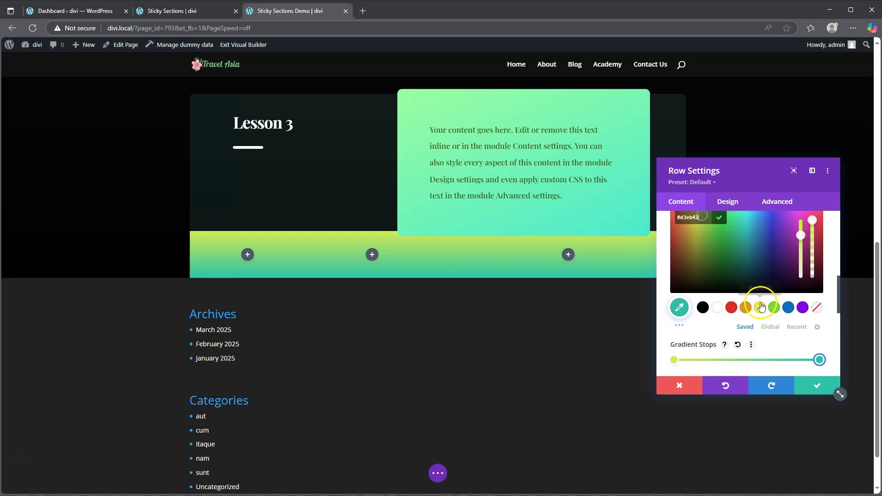
left_click(760, 308)
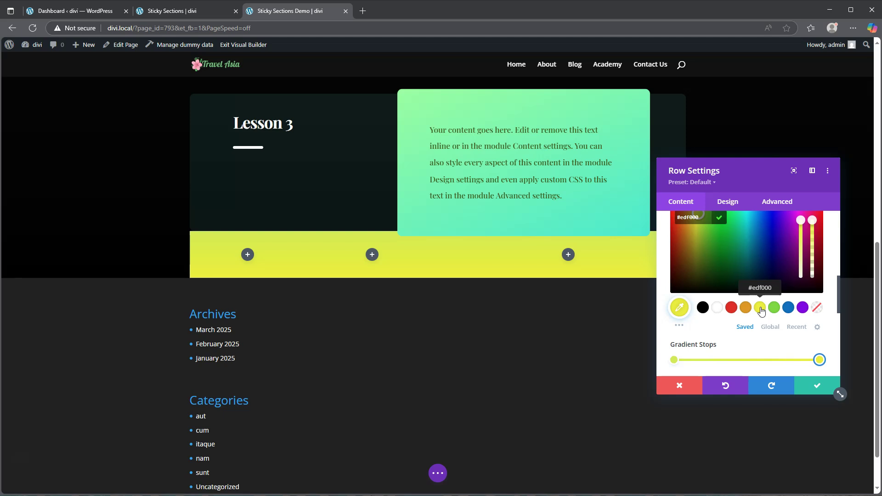
Enable a custom gutter width for the row and set it to 1.
left_click(729, 203)
left_click(710, 243)
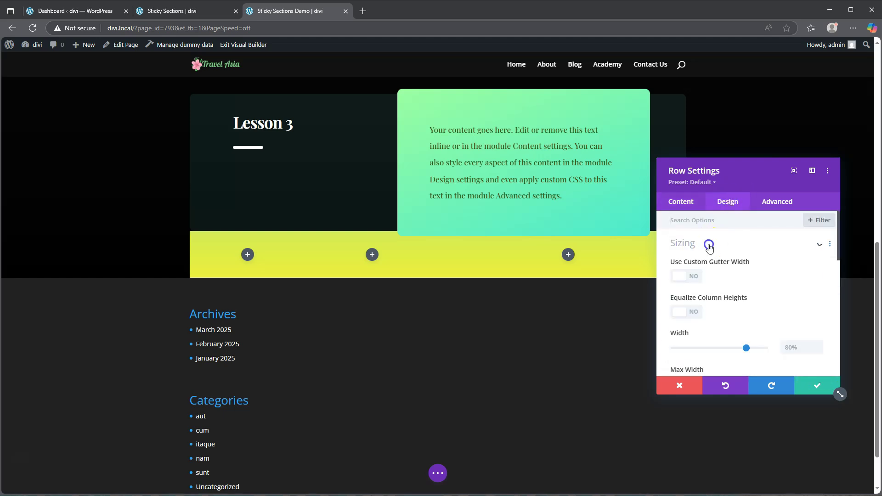
left_click(684, 275)
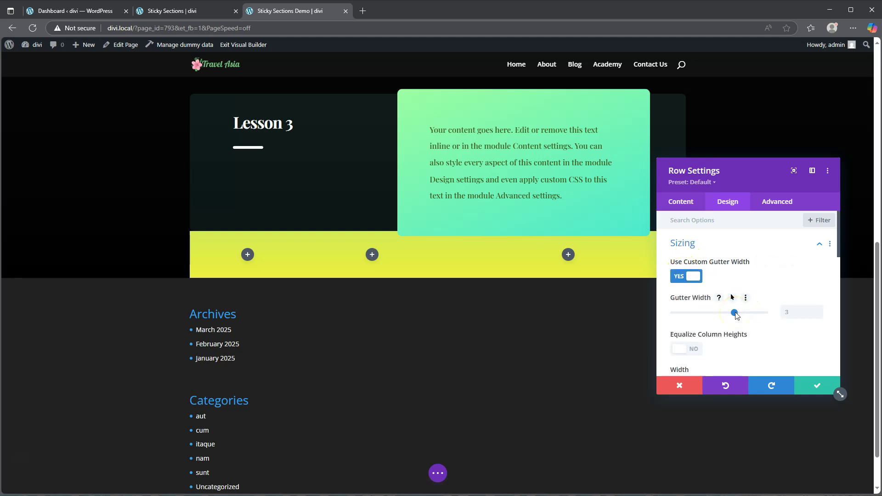
left_click_drag(735, 314, 643, 301)
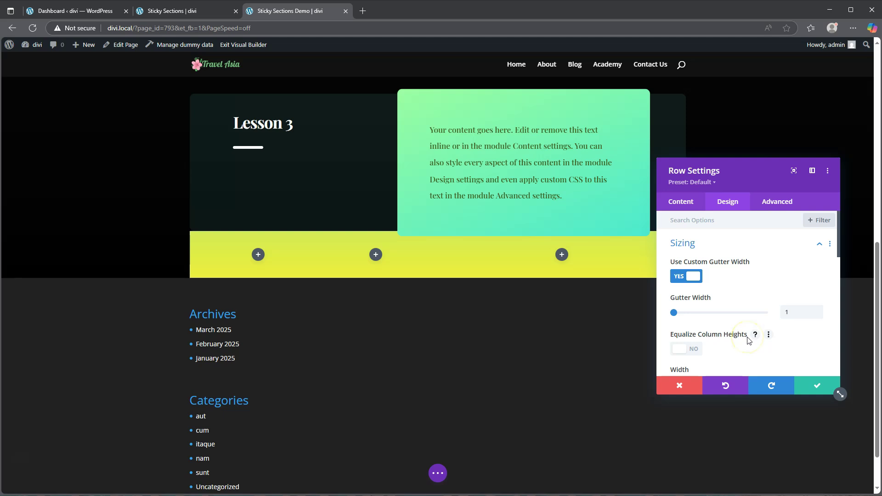
Equalize the row's column heights and set the row alignment to center.
scroll(746, 353, "down", 2)
left_click(688, 256)
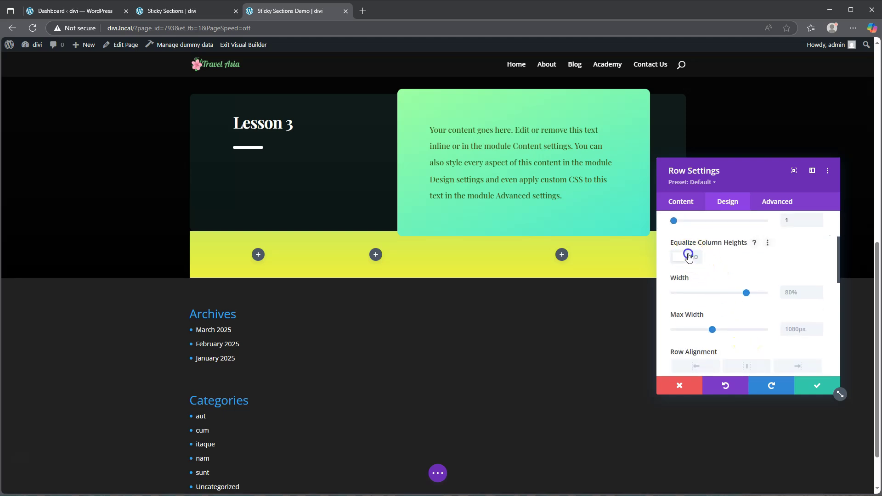
scroll(743, 276, "down", 2)
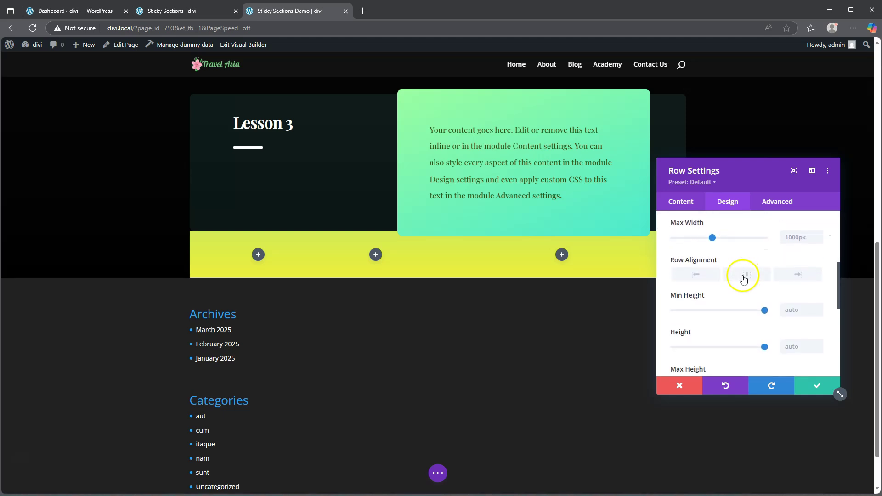
left_click(746, 278)
Set the row's top margin to 5% and its linked top and bottom padding to 0px.
scroll(746, 279, "down", 4)
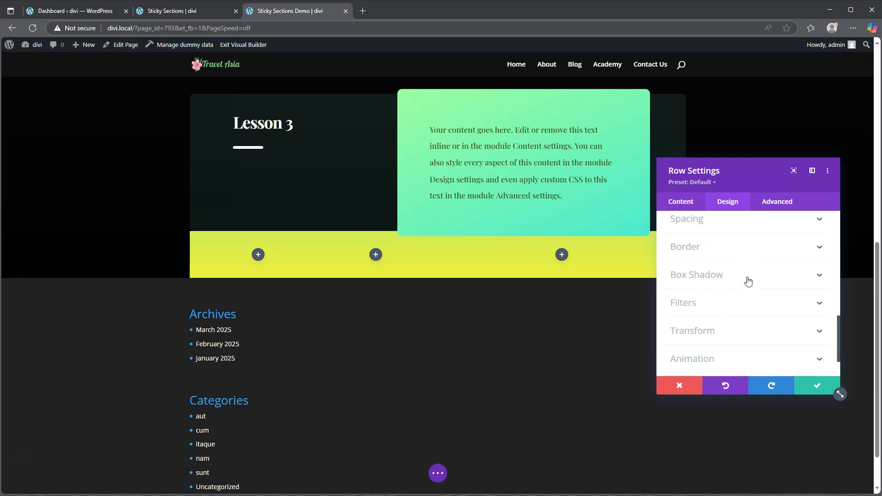
left_click(706, 236)
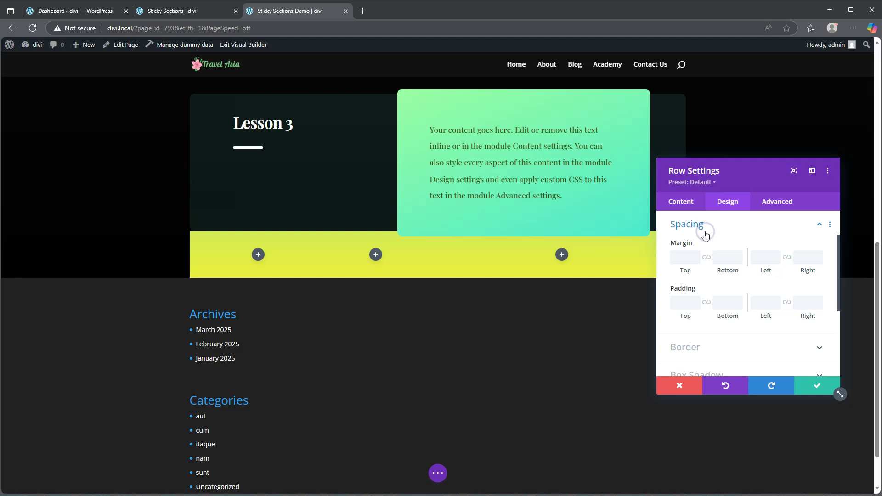
left_click(682, 256)
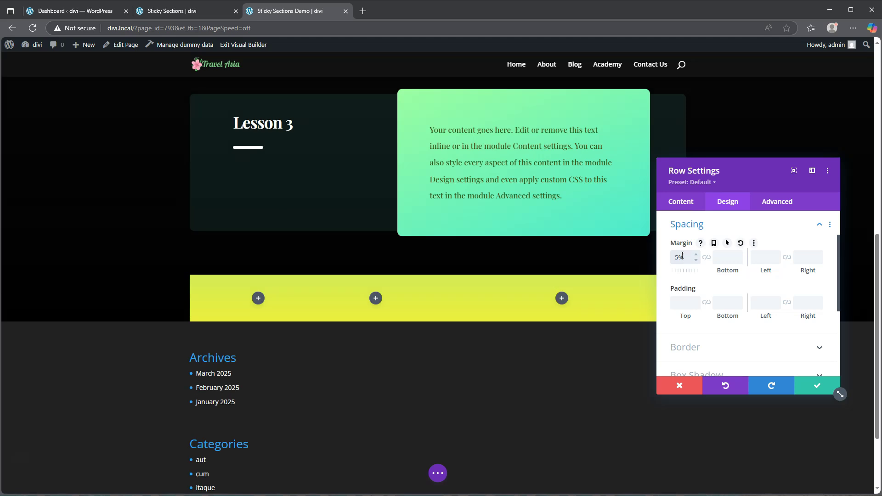
left_click(680, 303)
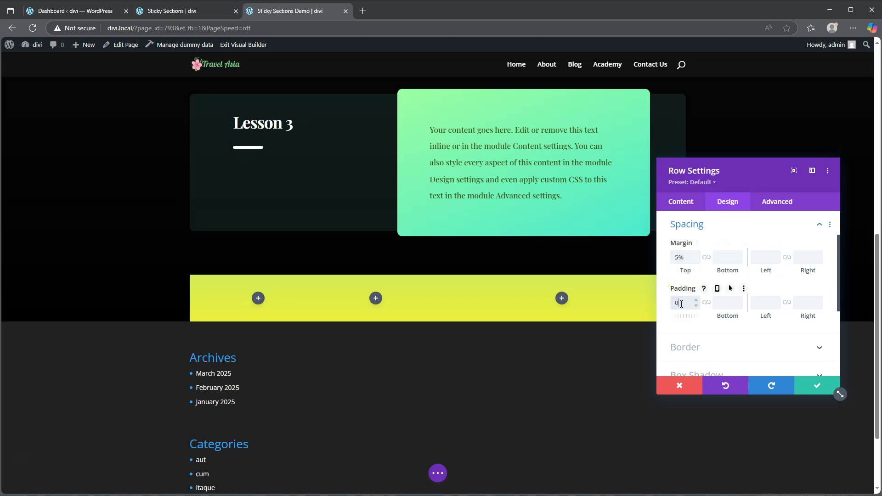
left_click(707, 302)
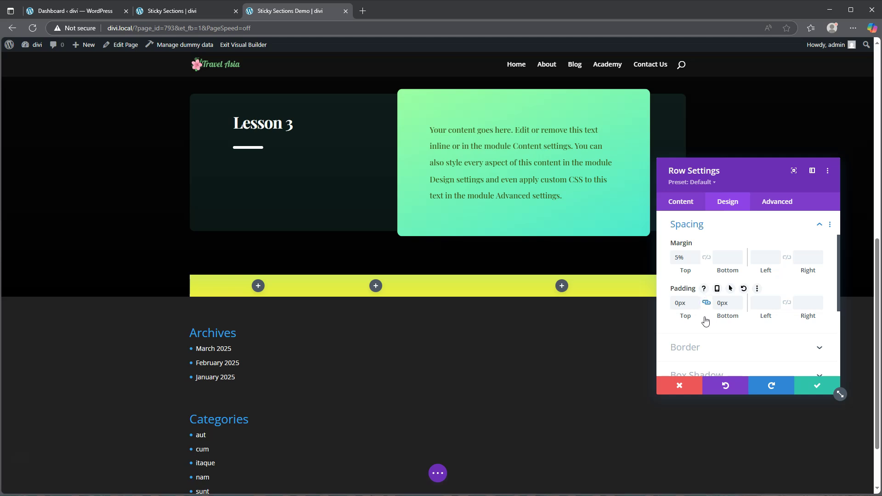
Round all four corners of the row to 10px and apply the even all-around box shadow preset.
left_click(699, 347)
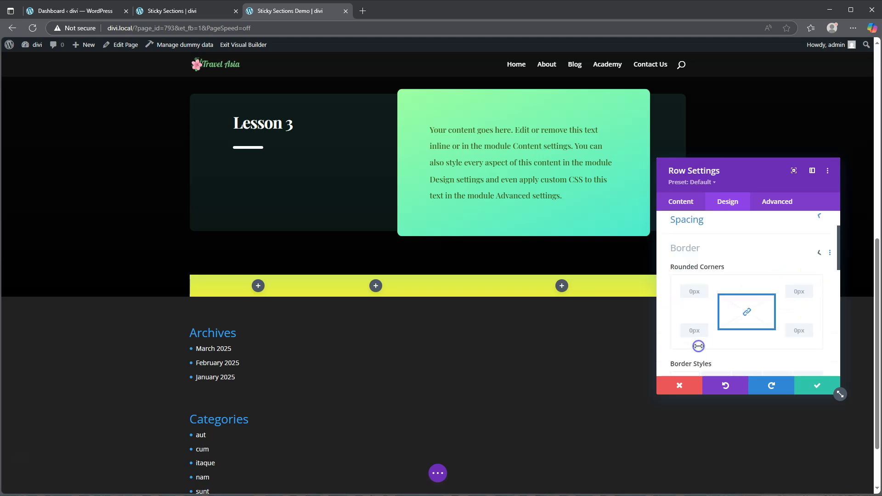
left_click(695, 267)
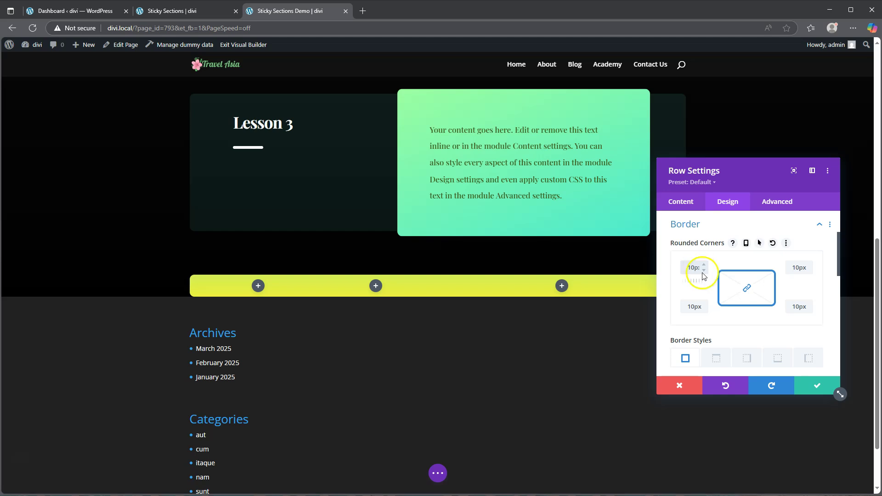
scroll(714, 317, "down", 2)
scroll(714, 316, "down", 5)
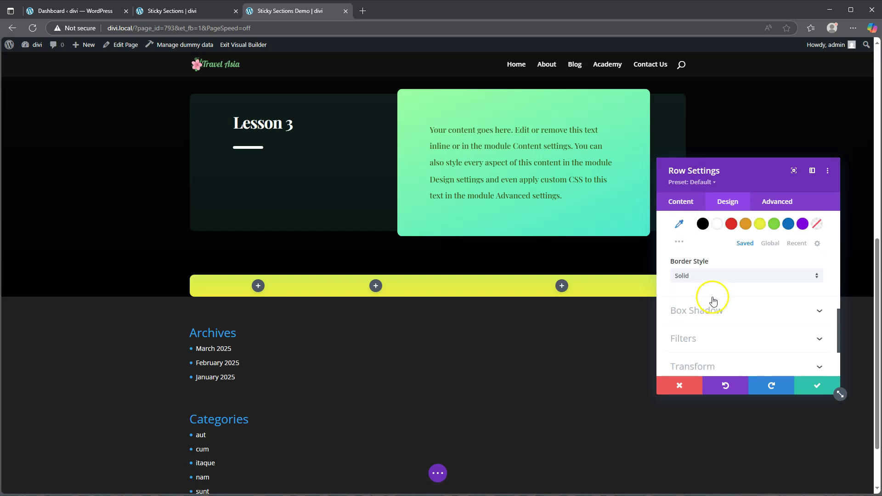
left_click(697, 288)
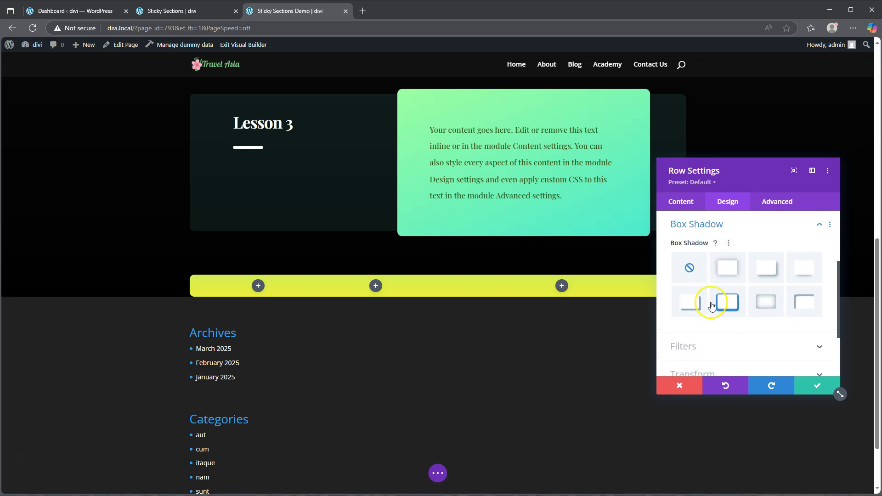
left_click(729, 266)
Color the row's box shadow with the saved yellow #edf000 and reduce its opacity to about 0.71.
scroll(754, 305, "down", 4)
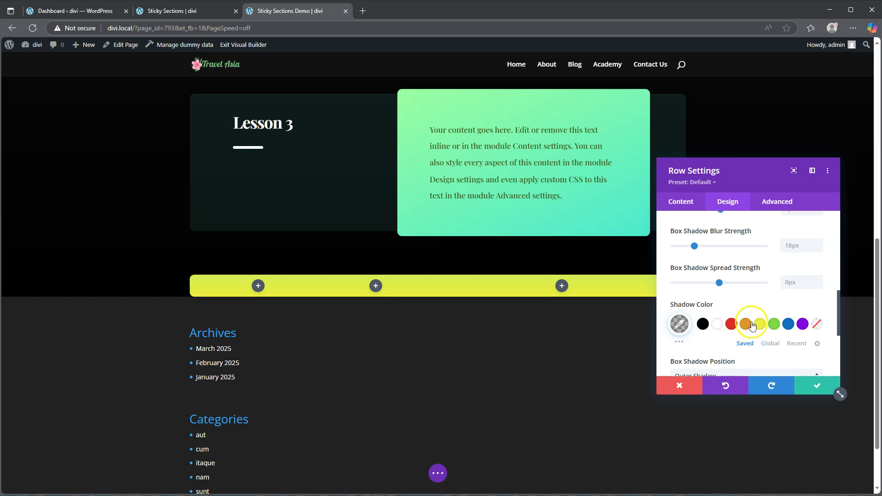
left_click(760, 324)
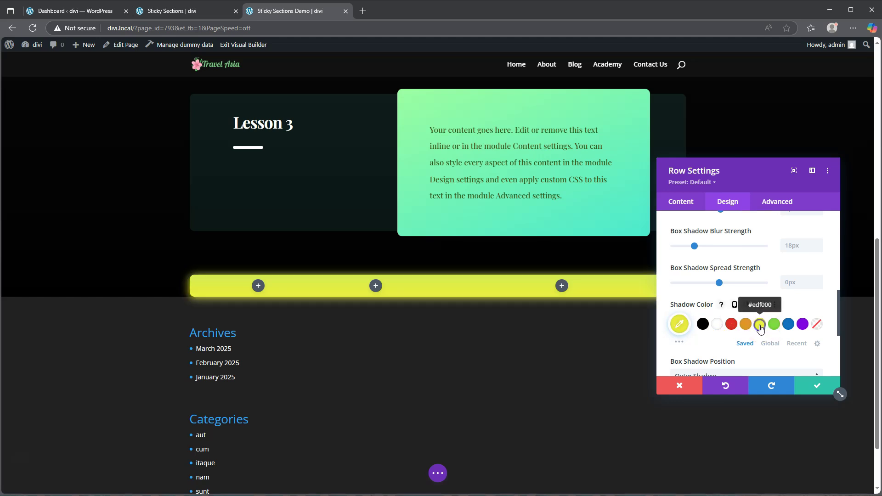
left_click(679, 324)
left_click_drag(812, 327, 809, 354)
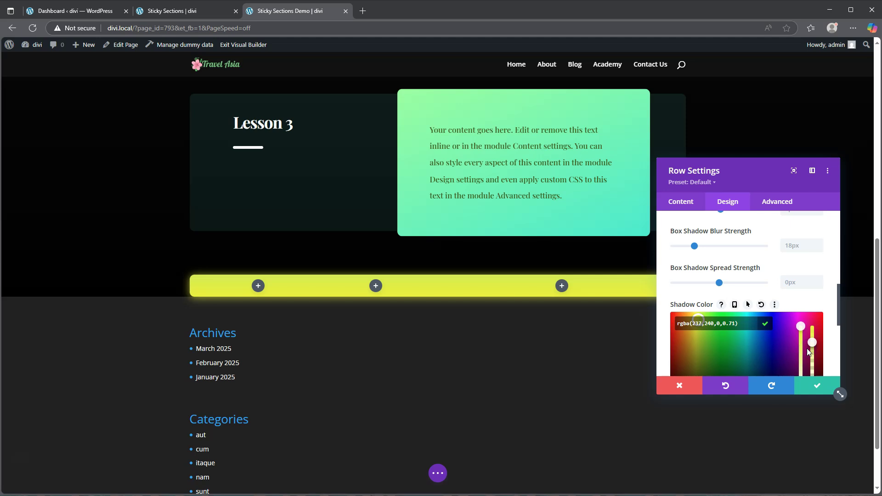
Set the row's horizontal and vertical overflow to Visible and save the row settings.
left_click(777, 201)
left_click(711, 329)
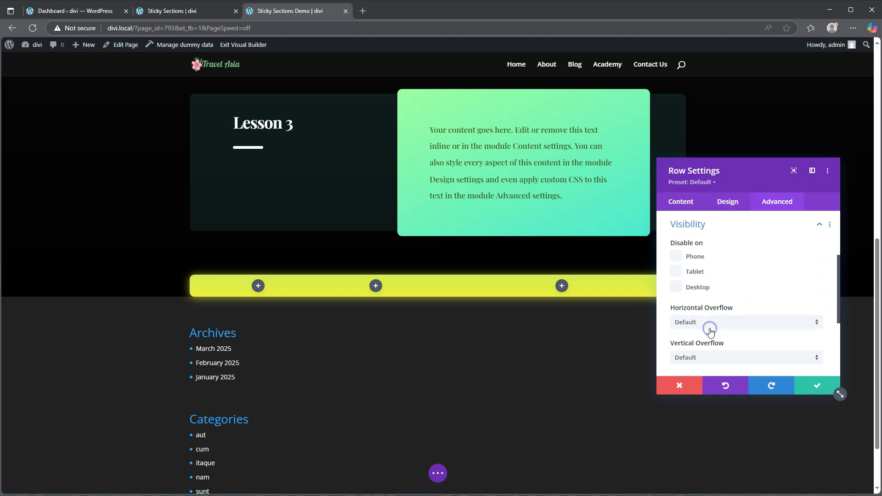
scroll(740, 329, "down", 1)
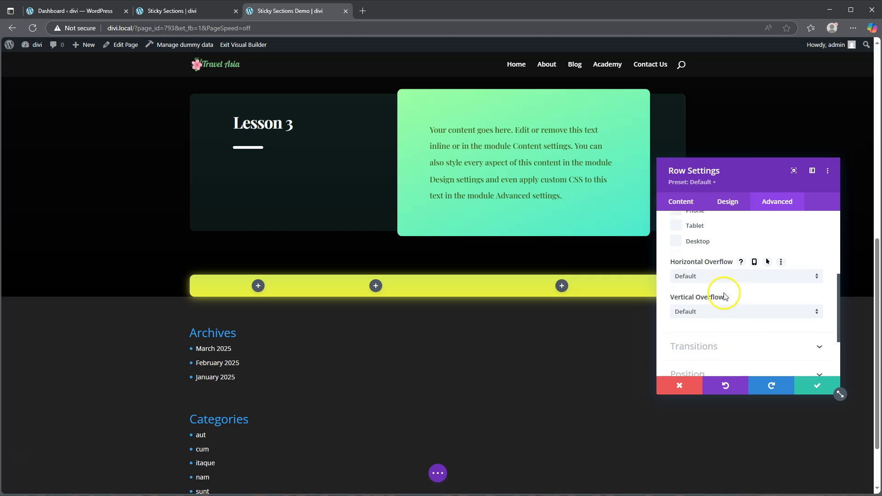
left_click(724, 276)
left_click(711, 300)
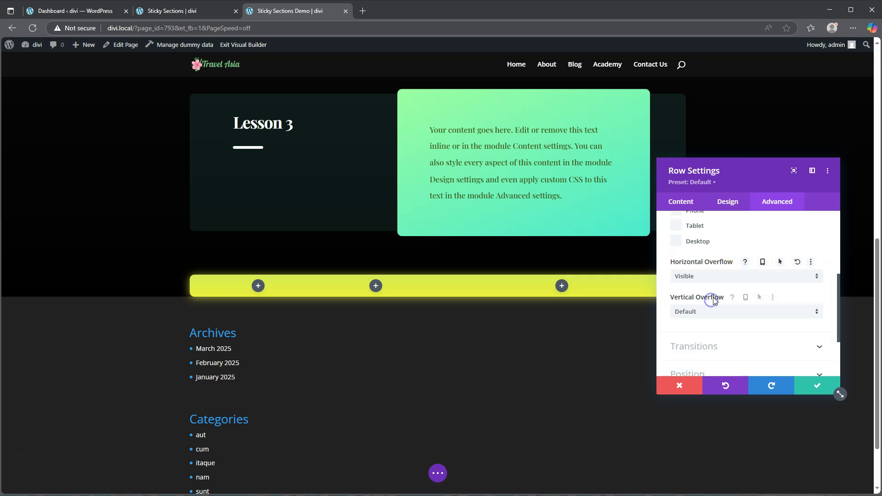
left_click(710, 312)
left_click(708, 335)
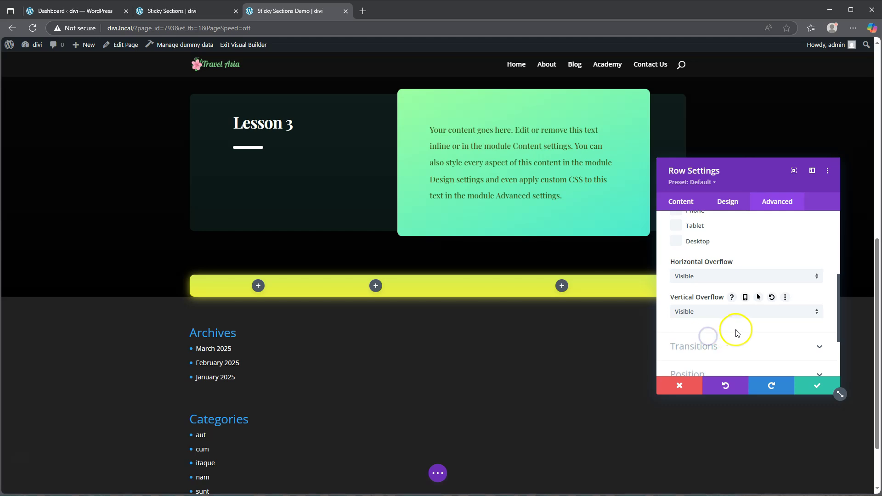
left_click(816, 388)
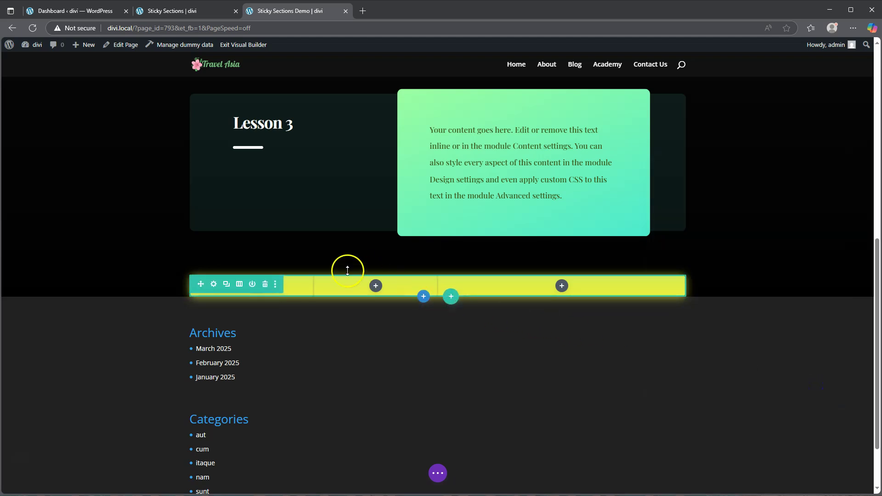
Set the top and bottom padding of the yellow row's second column to a linked 1%.
left_click(214, 284)
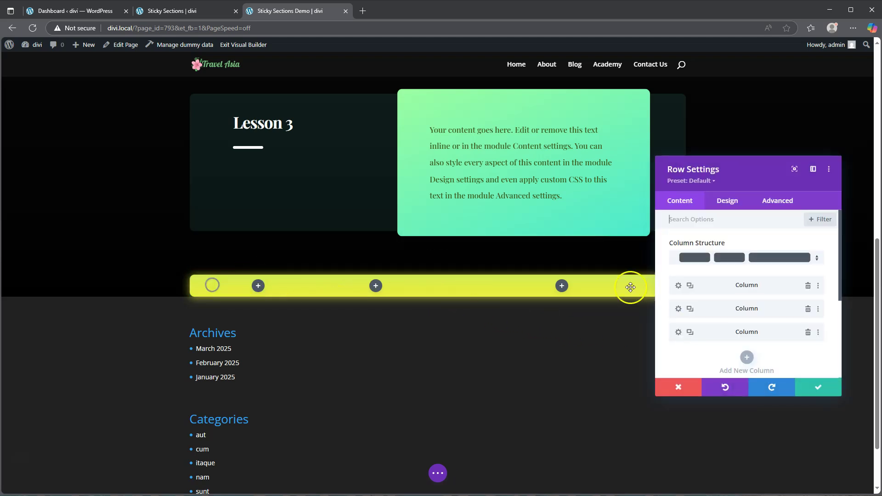
left_click(679, 309)
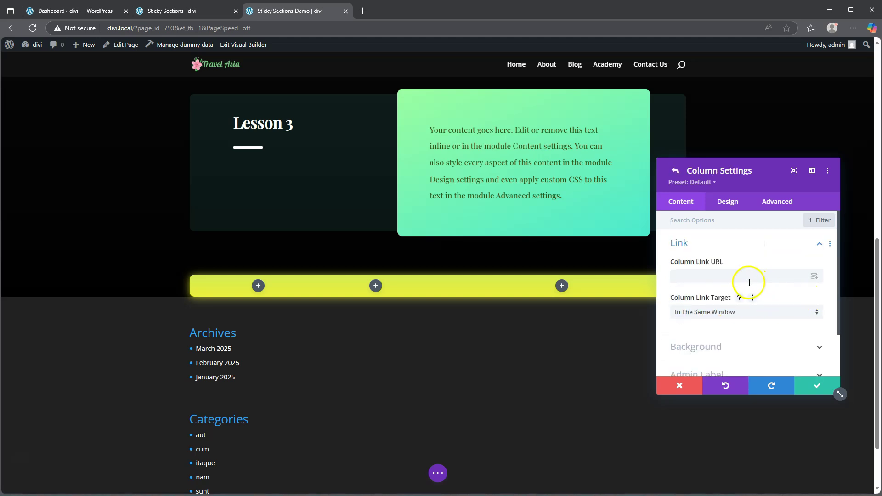
left_click(727, 202)
left_click(701, 250)
left_click(682, 277)
type("10%")
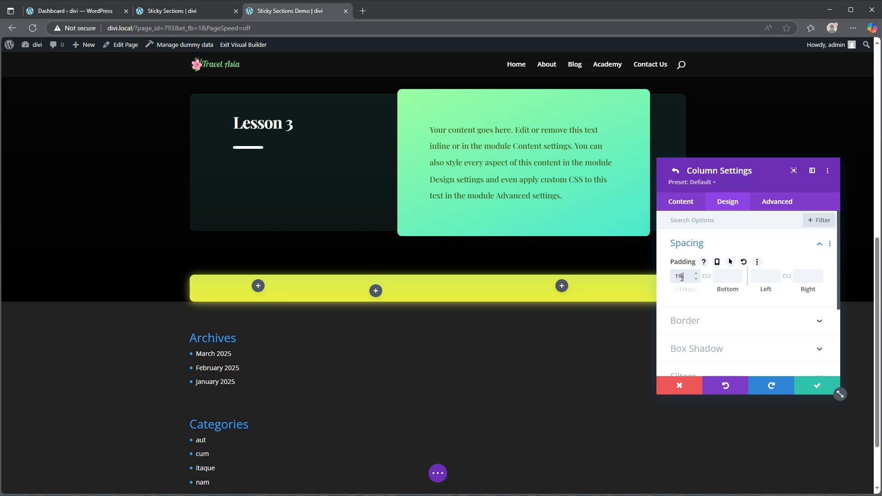
left_click(707, 279)
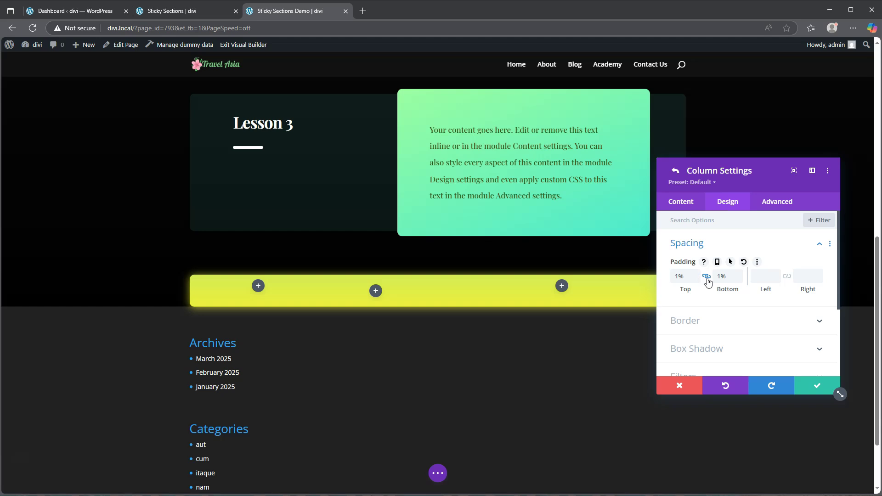
Set the top and bottom padding of the yellow row's third column to a linked 2% and save the row settings.
left_click(816, 385)
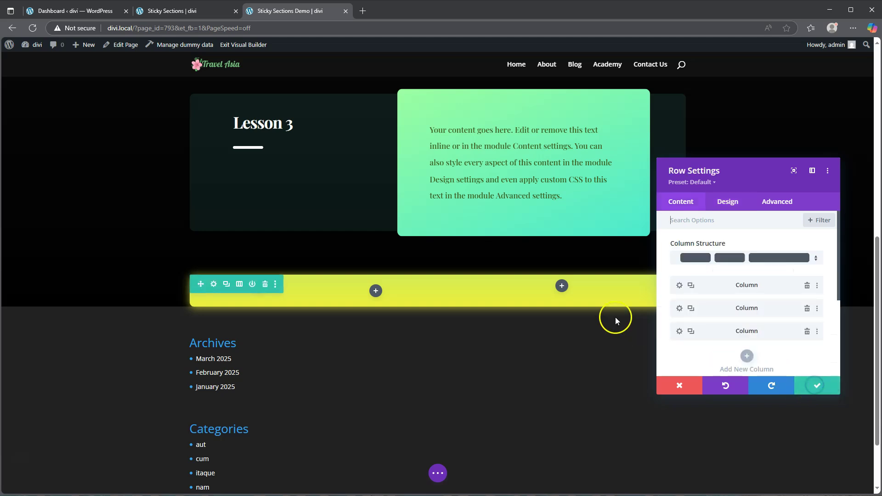
left_click(679, 331)
left_click(731, 202)
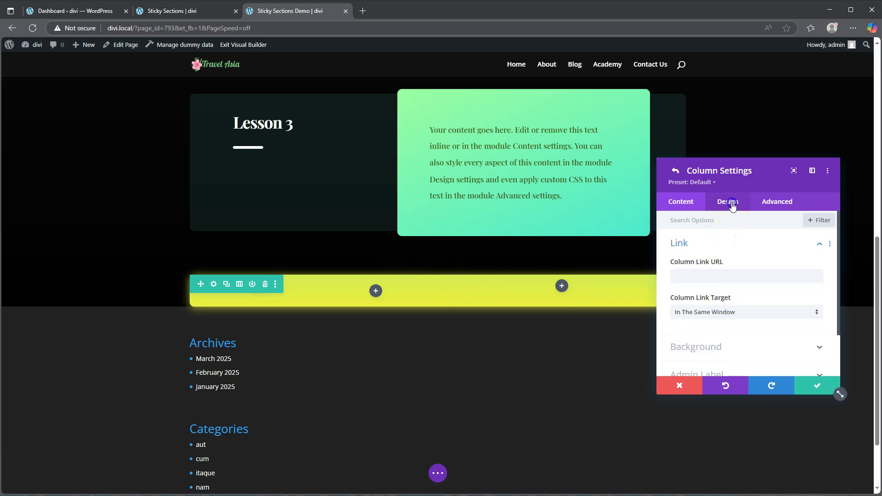
left_click(713, 243)
left_click(689, 278)
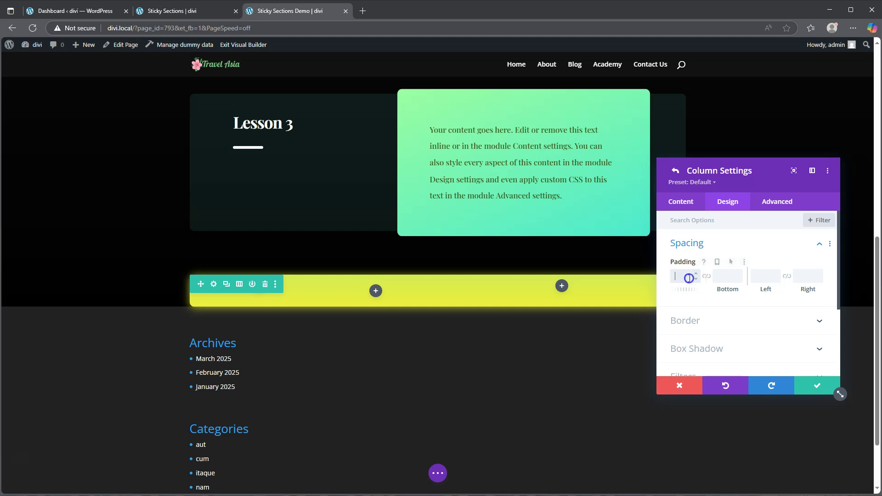
type("2px%")
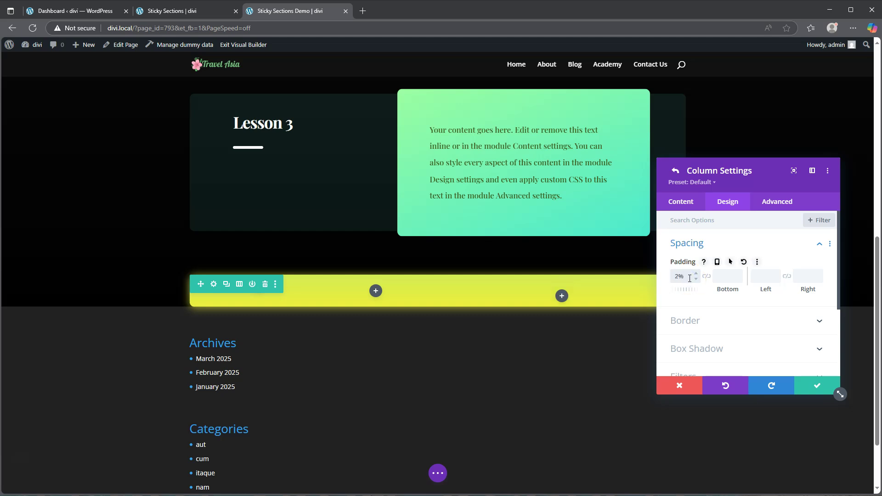
left_click(707, 277)
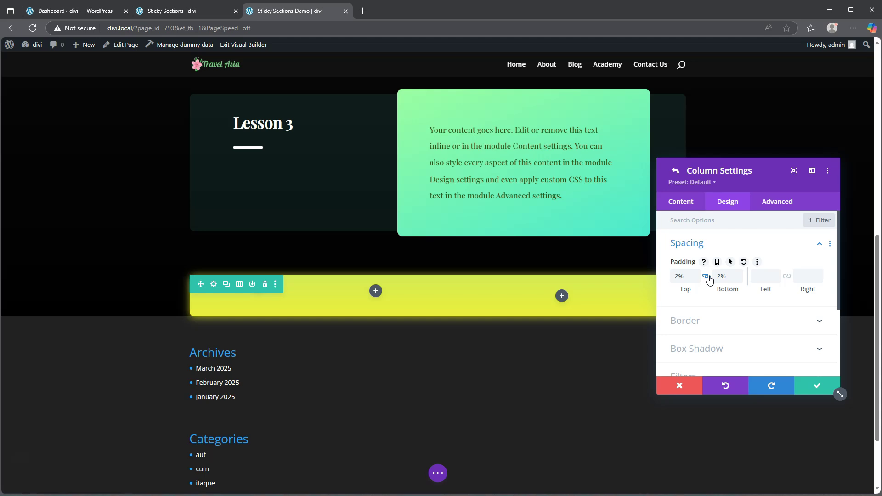
left_click(816, 386)
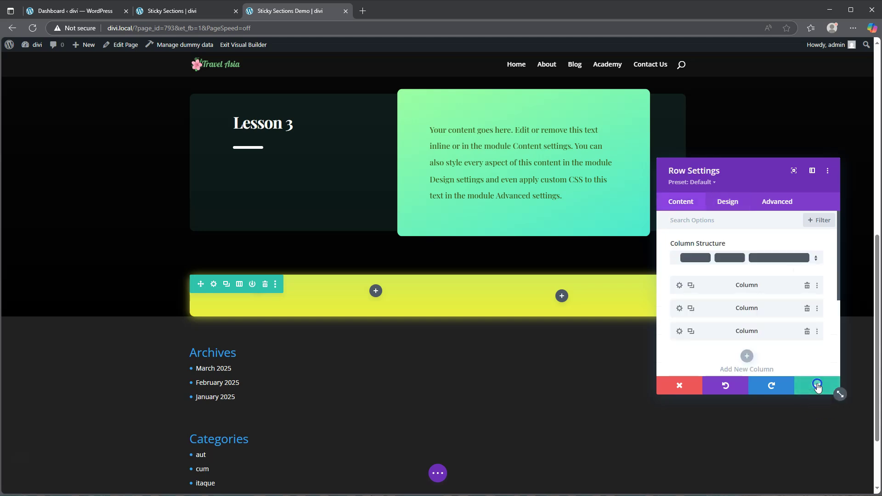
left_click(817, 386)
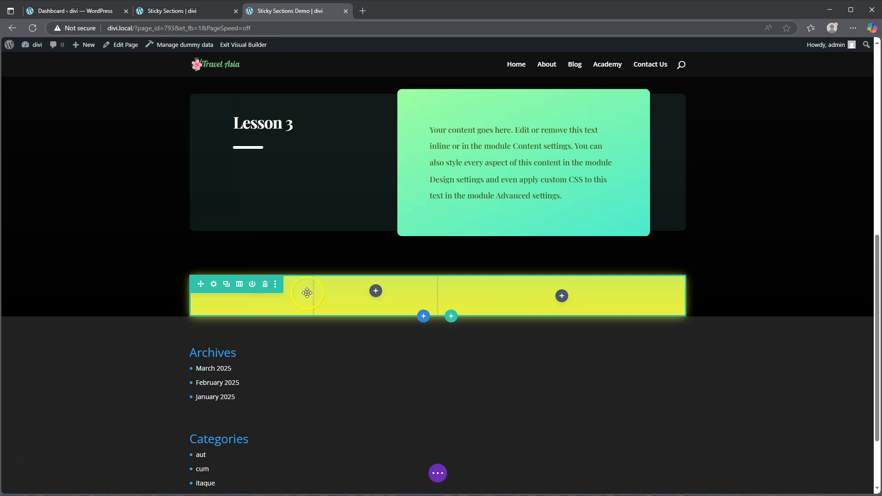
Insert a Text module in the yellow row's second column and replace its body text with Step 1.
left_click(376, 291)
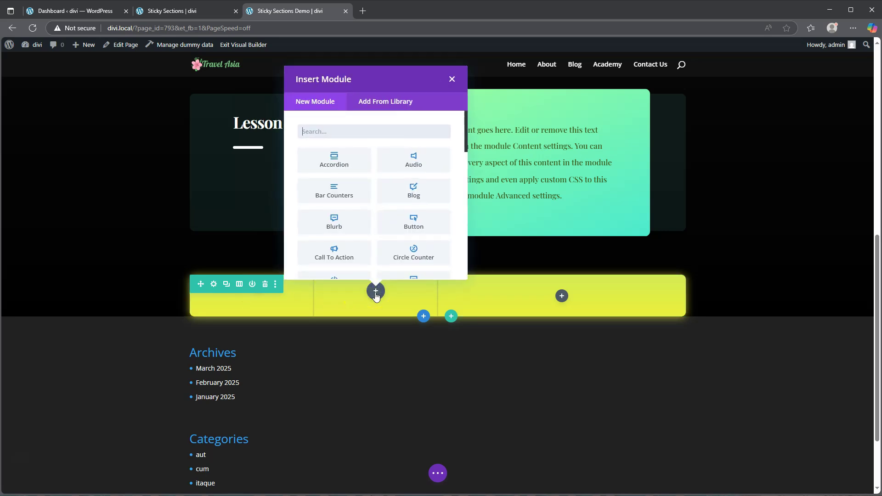
scroll(384, 227, "down", 6)
scroll(384, 229, "down", 3)
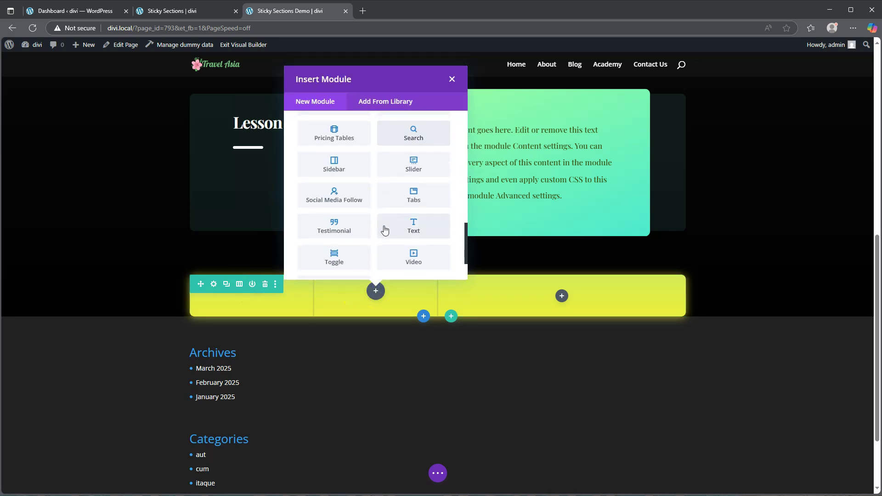
left_click(411, 229)
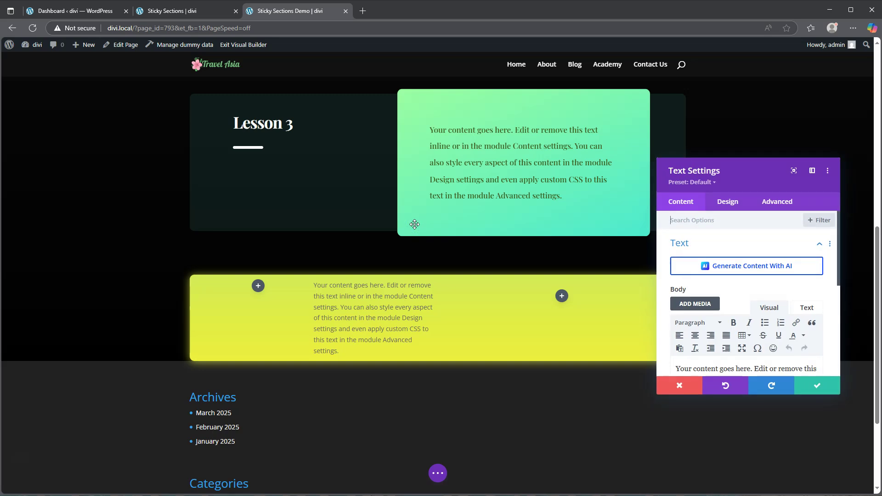
scroll(700, 301, "down", 3)
left_click_drag(773, 291, 661, 225)
type("Step 1")
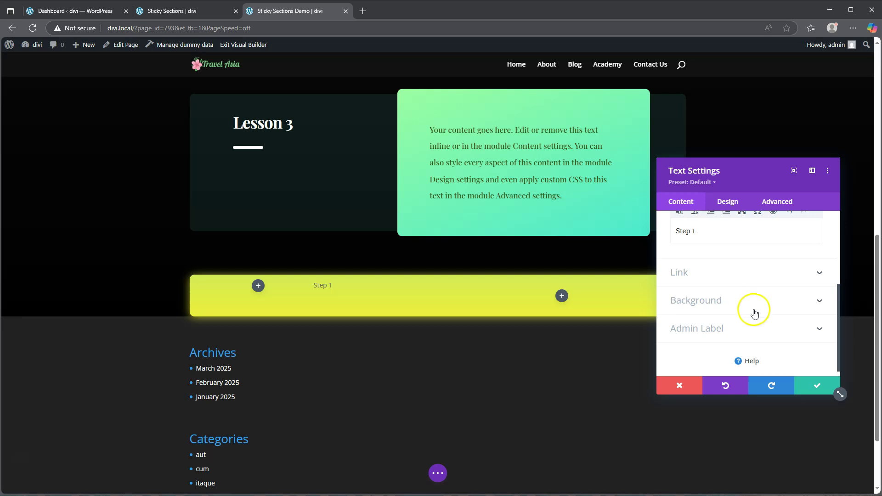
Add a background gradient to the Step 1 text module and set its first stop to #9aff9a.
left_click(712, 300)
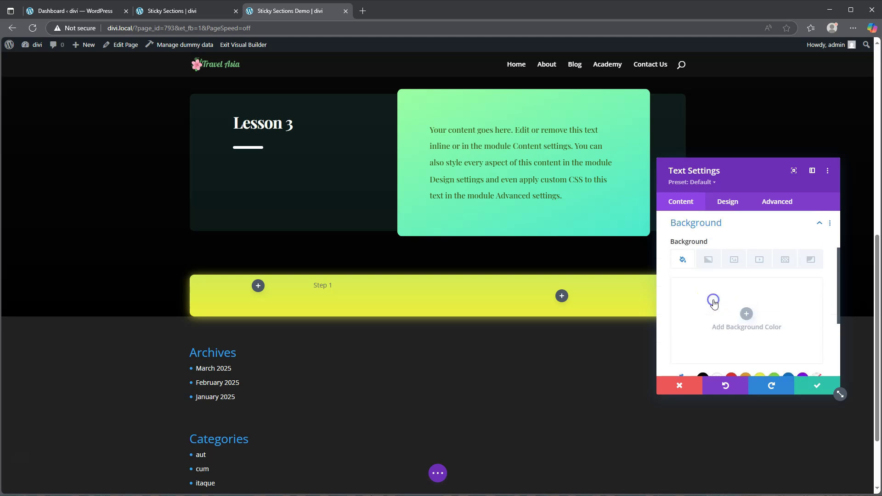
left_click(709, 265)
left_click(180, 13)
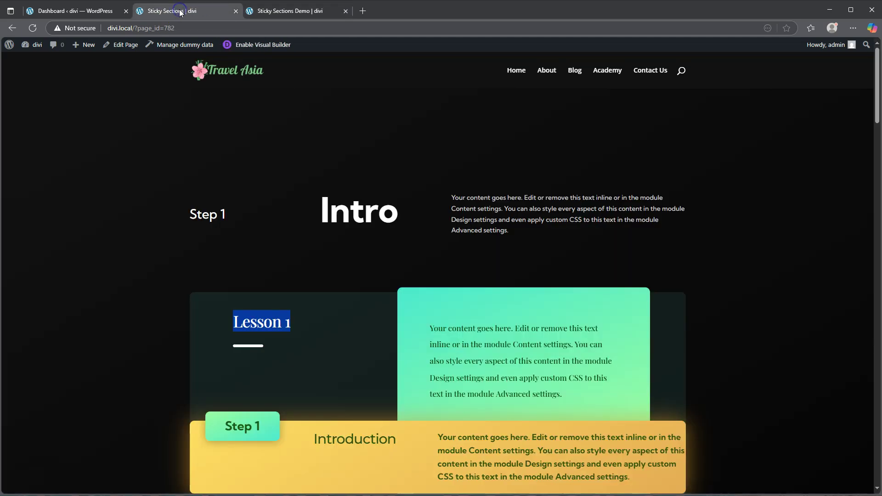
left_click(248, 13)
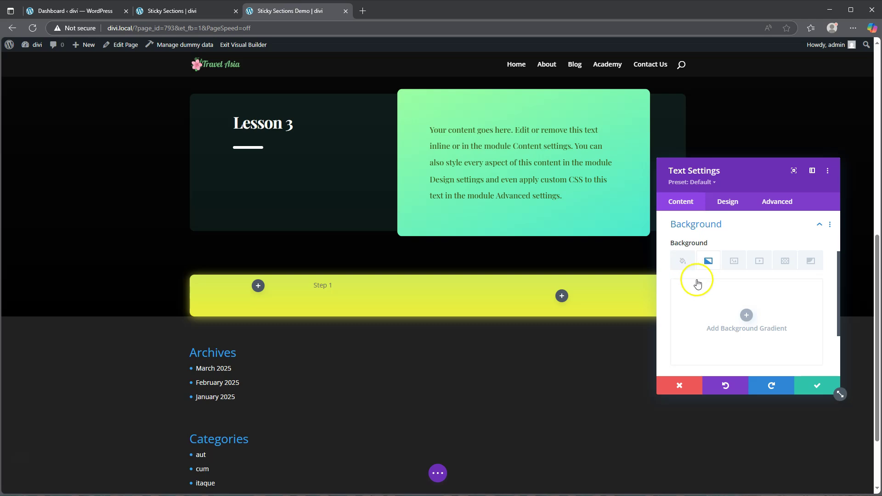
scroll(743, 313, "down", 2)
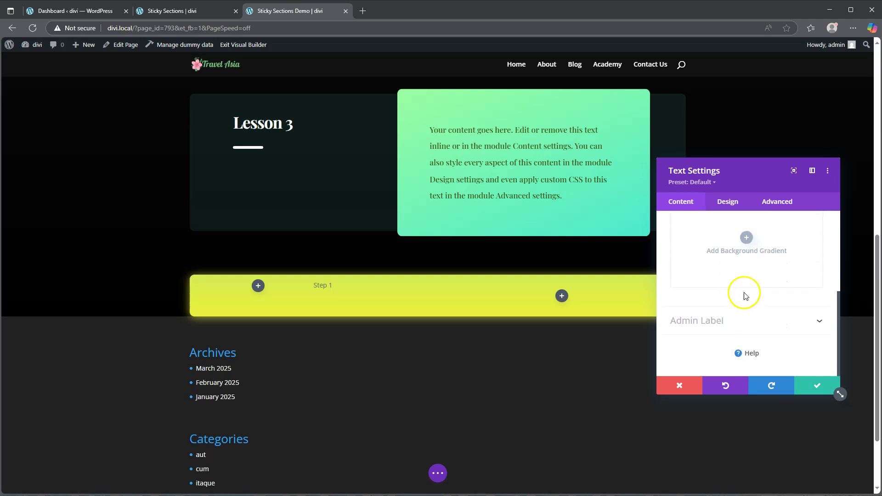
left_click(746, 238)
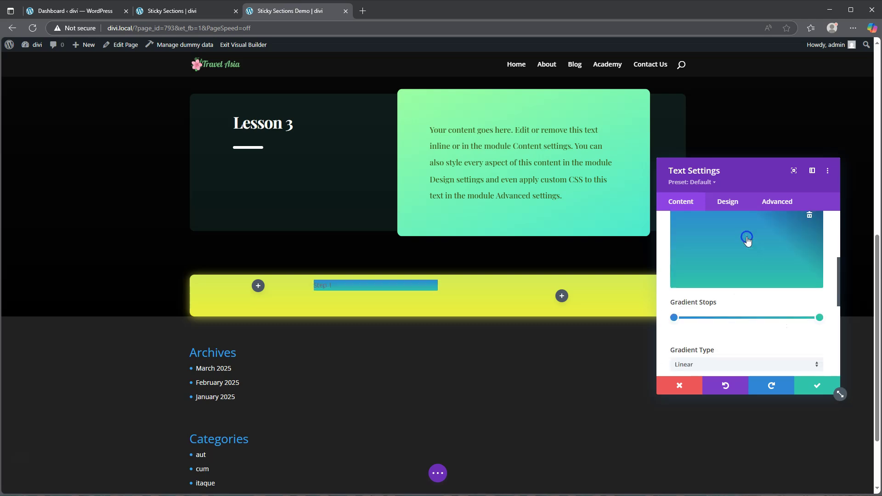
left_click(673, 317)
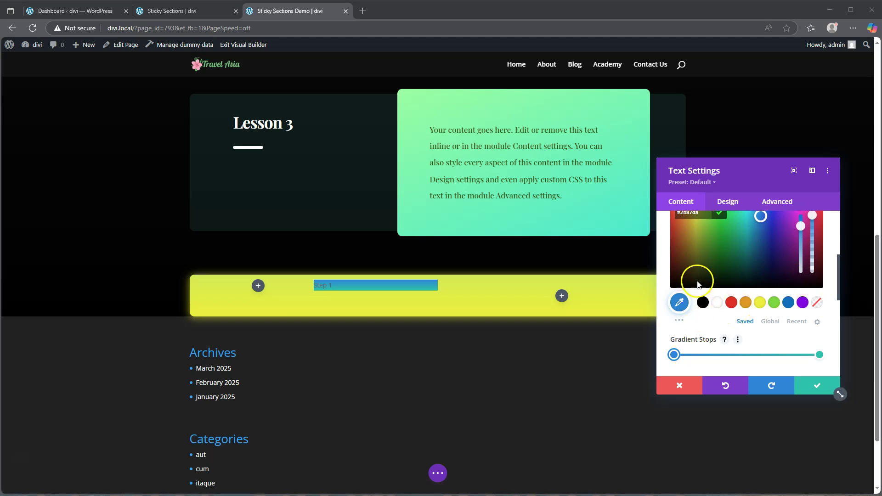
scroll(689, 281, "up", 2)
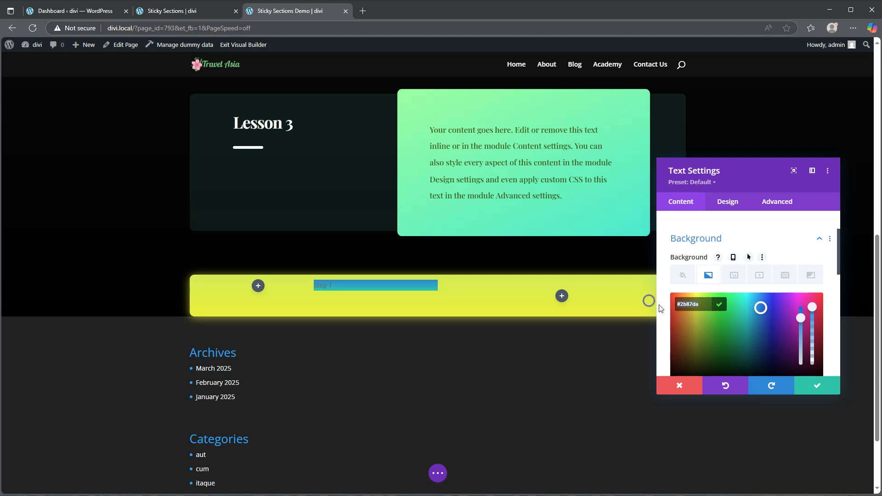
scroll(722, 311, "down", 2)
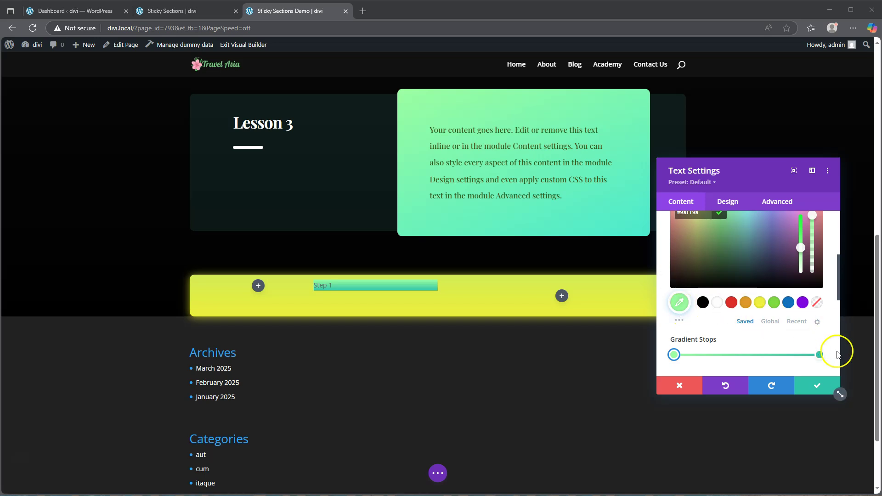
Set the end stop of the text module's background gradient to #46ebcd.
left_click(820, 355)
scroll(710, 340, "up", 3)
left_click(707, 331)
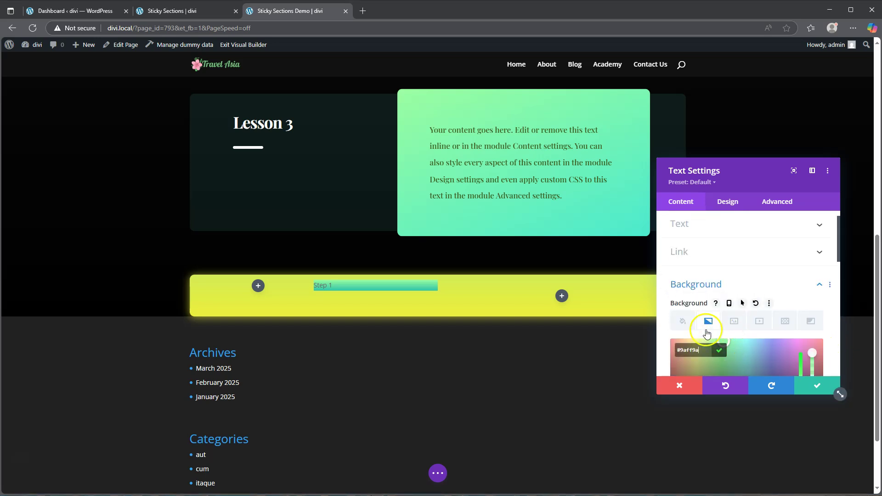
left_click_drag(700, 350, 627, 344)
type("46ebcd")
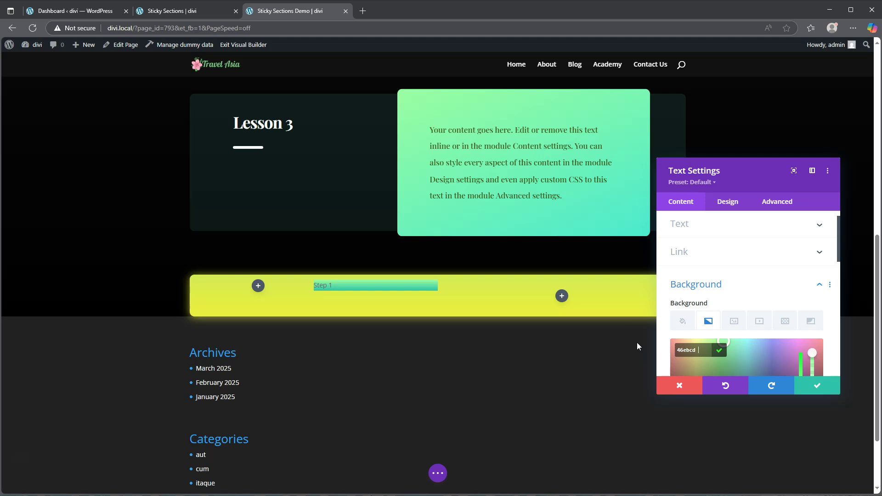
scroll(730, 323, "down", 5)
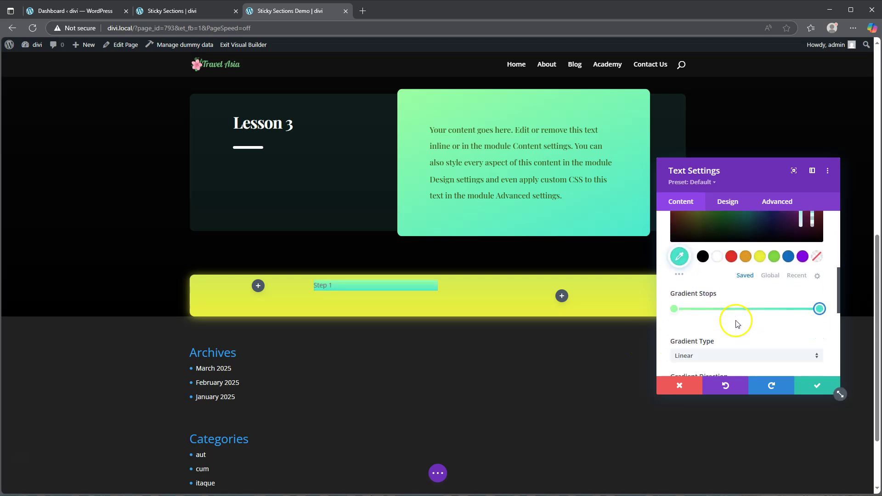
Set the direction of the text module's linear gradient to 158deg.
left_click(793, 346)
scroll(793, 348, "down", 1)
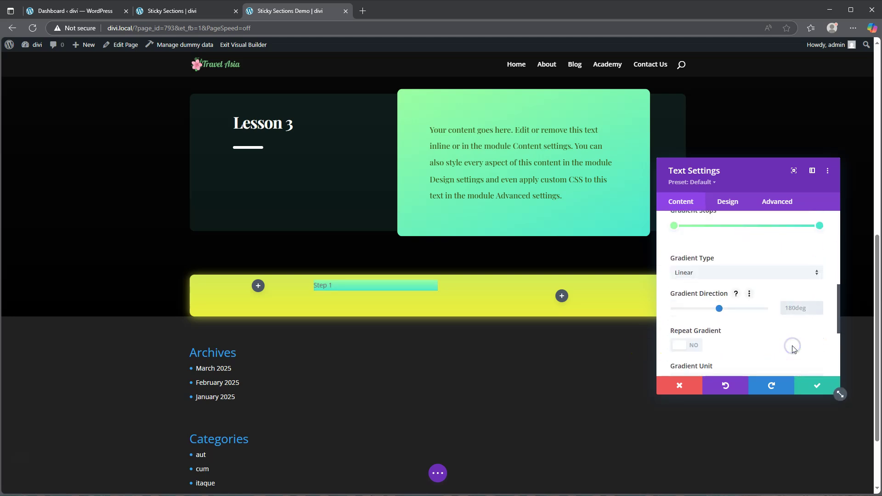
type("158")
left_click(793, 353)
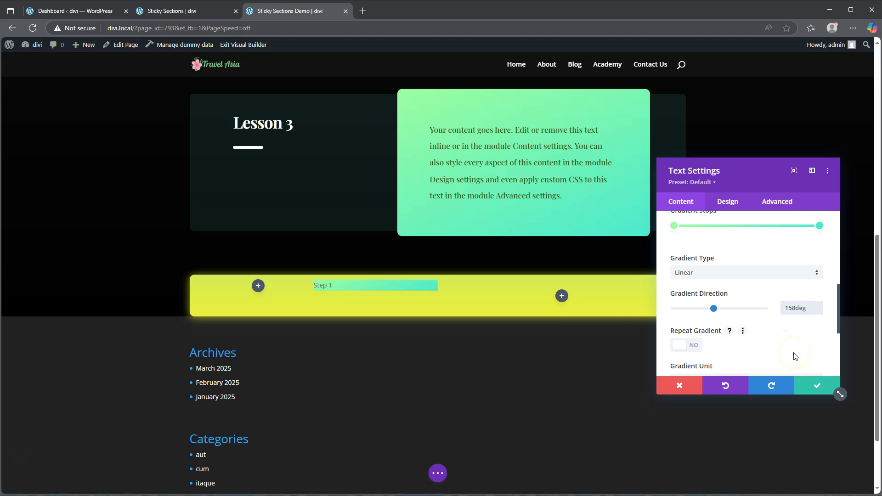
left_click(796, 357)
left_click(816, 386)
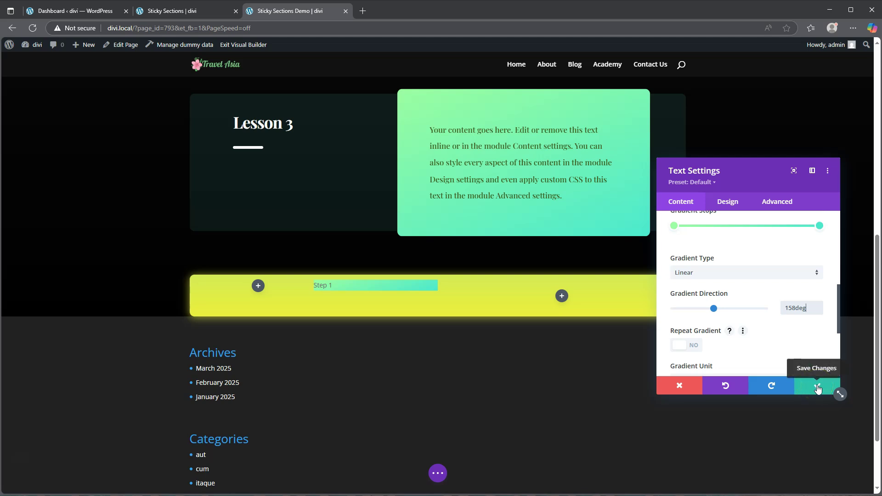
Save the text settings and move the Step 1 module into the yellow row's first column.
left_click(817, 388)
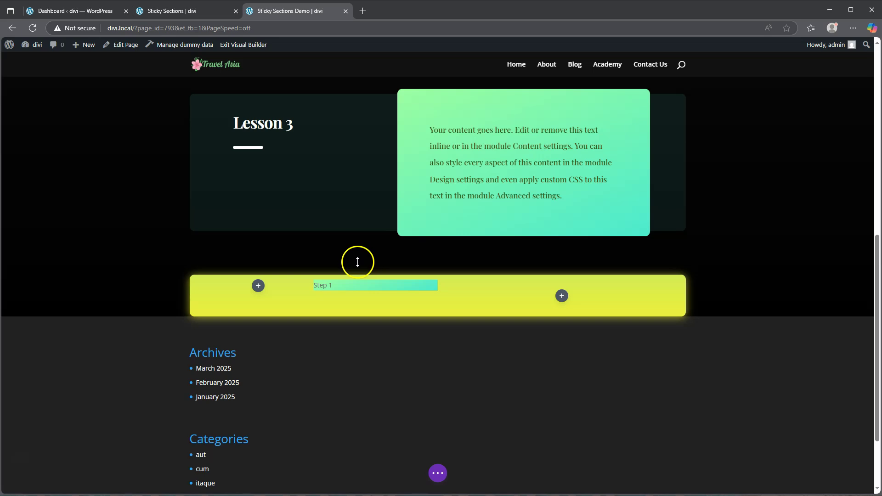
mouse_move(362, 283)
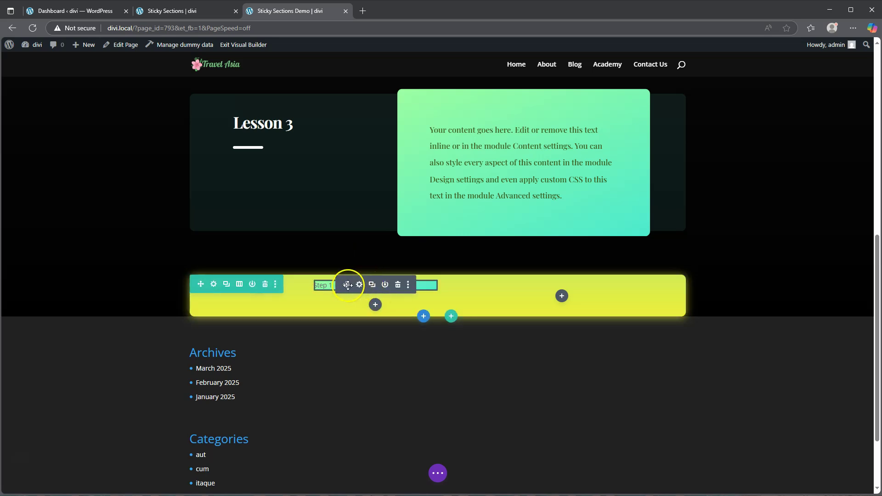
left_click_drag(347, 285, 254, 292)
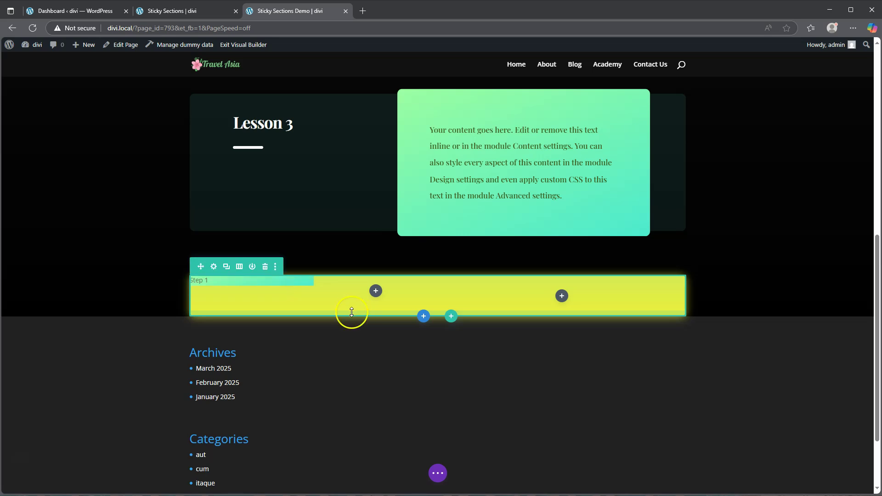
Set the Step 1 module's text font to Montserrat with the Light weight.
mouse_move(235, 281)
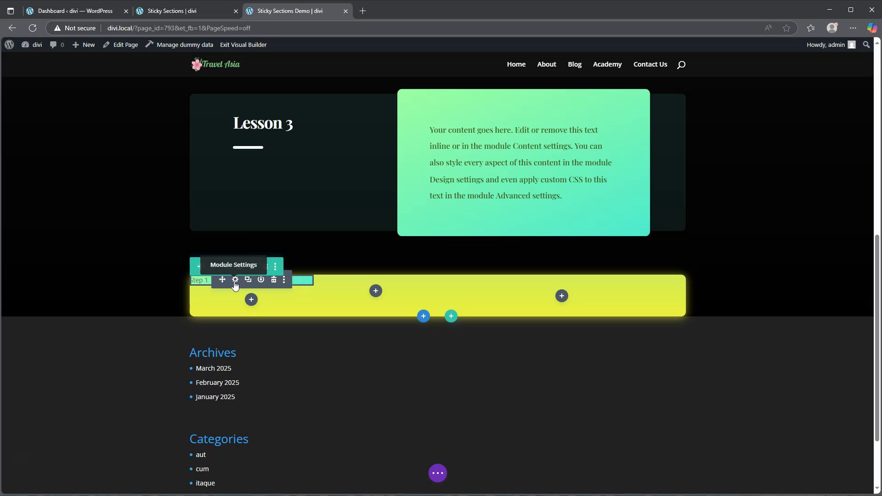
left_click(235, 280)
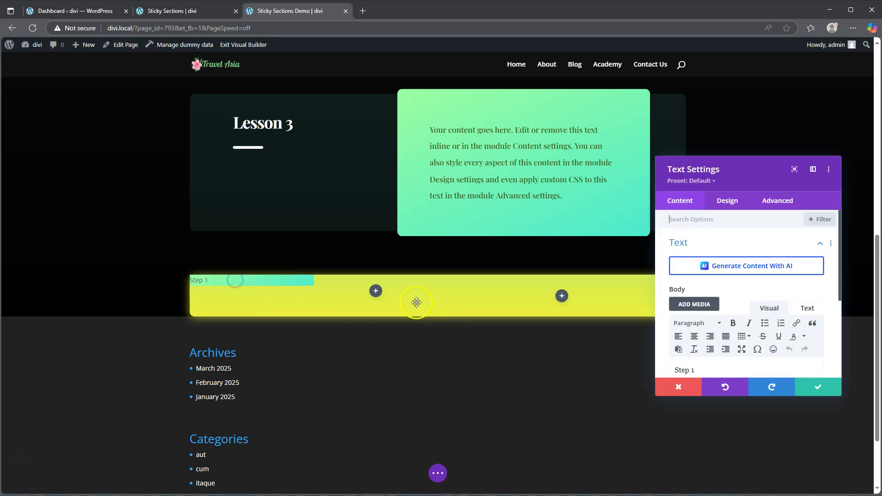
left_click(726, 200)
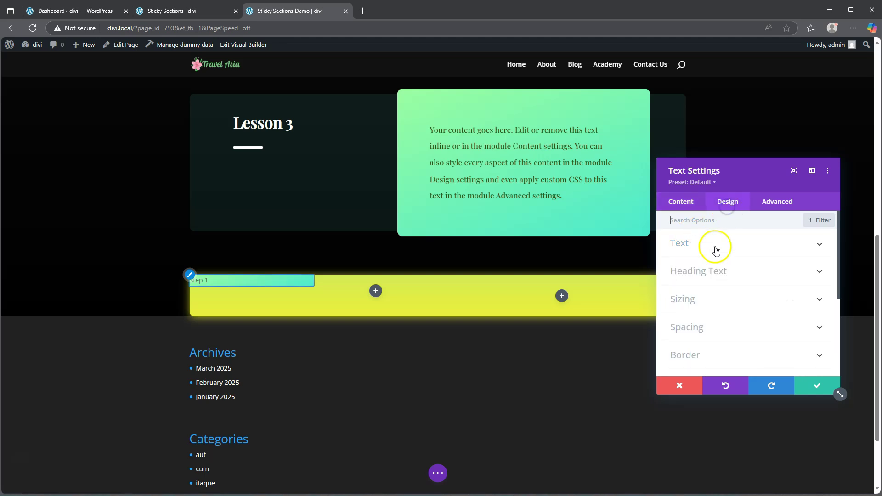
left_click(718, 243)
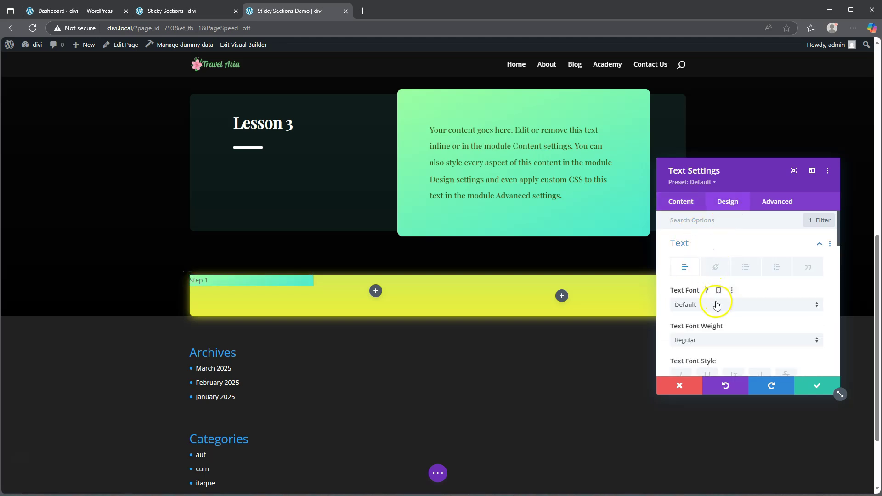
left_click(714, 306)
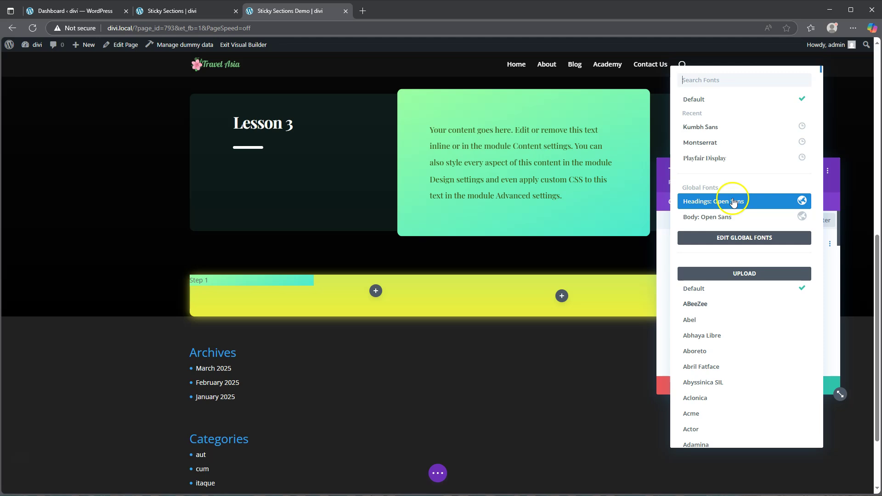
left_click(712, 143)
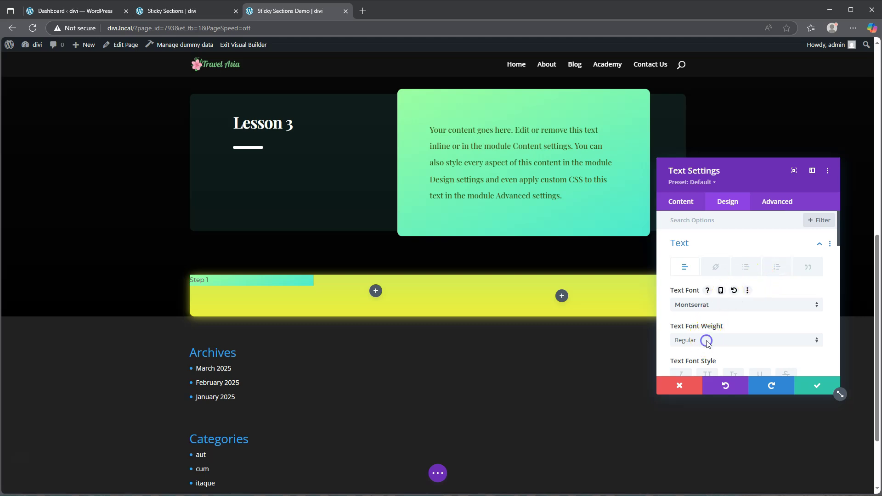
left_click(797, 348)
left_click(799, 339)
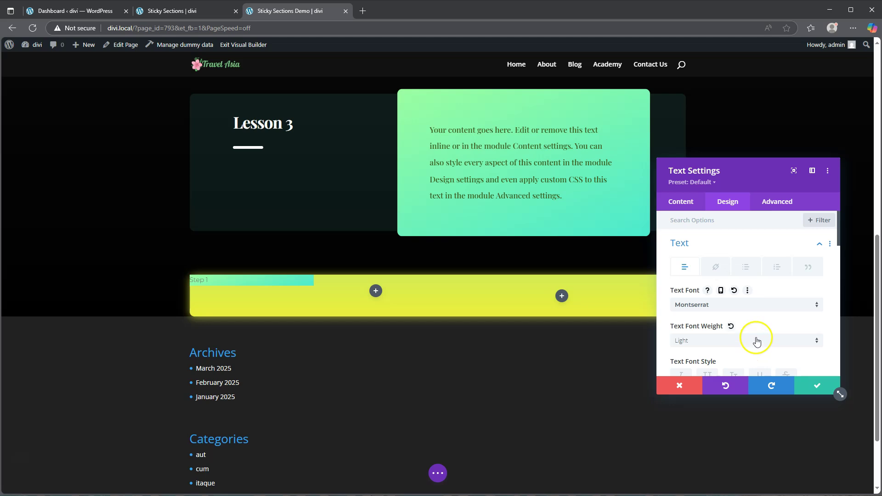
Set the Step 1 text's font weight to Bold and its text color to dark green #1a3f01.
left_click(752, 340)
left_click(714, 402)
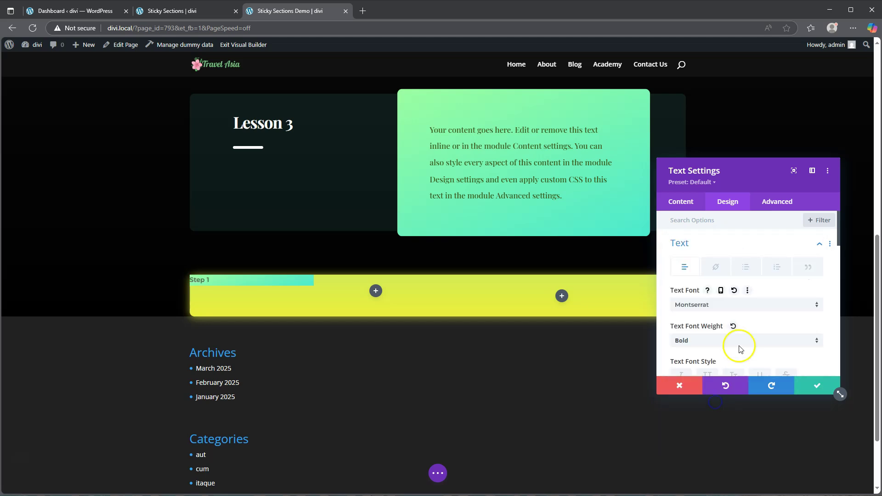
scroll(746, 334, "down", 2)
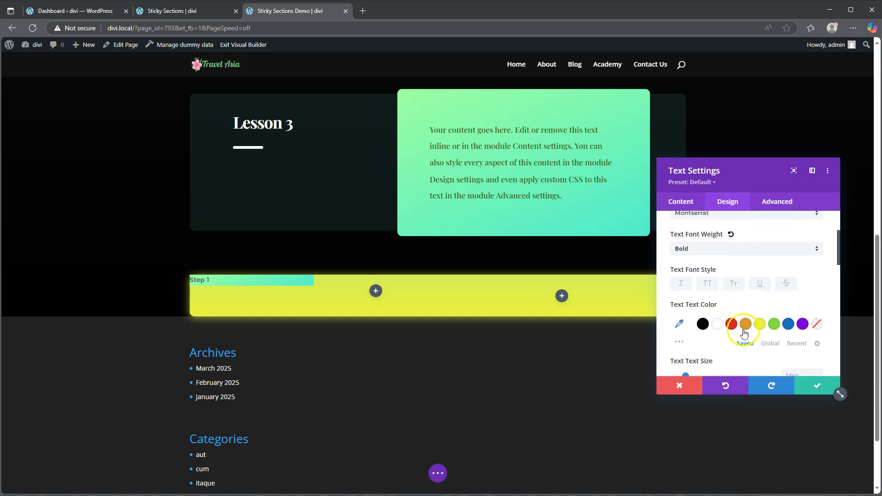
left_click(717, 324)
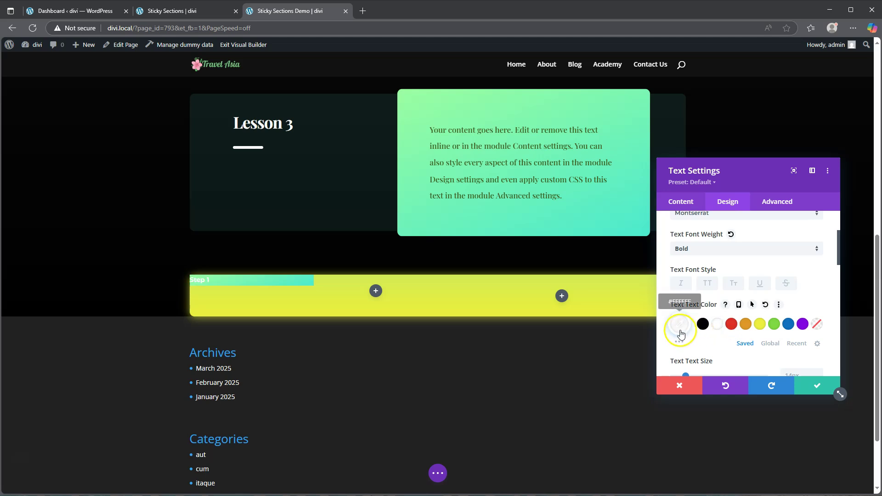
left_click(760, 327)
left_click(773, 324)
left_click(678, 324)
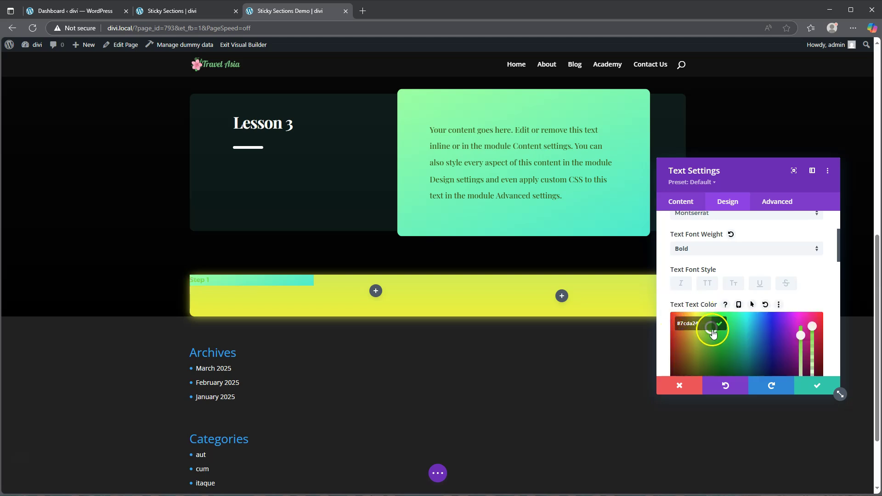
left_click_drag(710, 335, 711, 369)
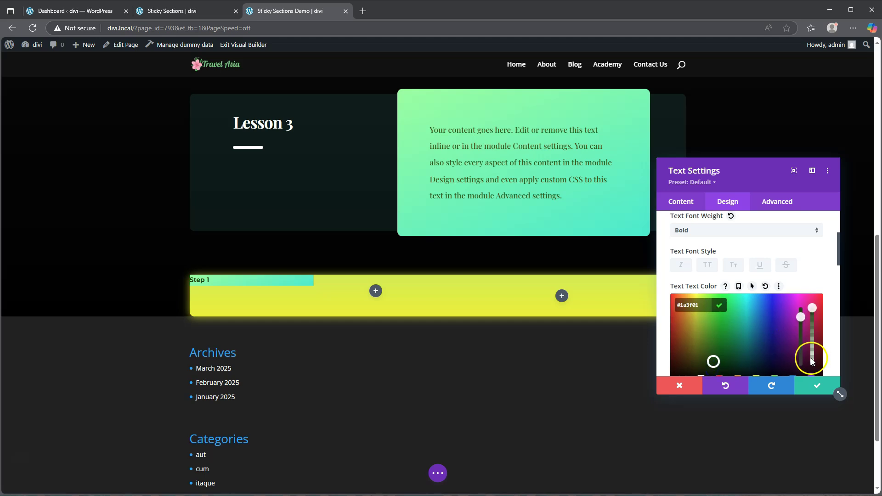
Increase the text size of the Step 1 label, entering the value in px.
scroll(746, 312, "down", 1)
scroll(745, 311, "down", 2)
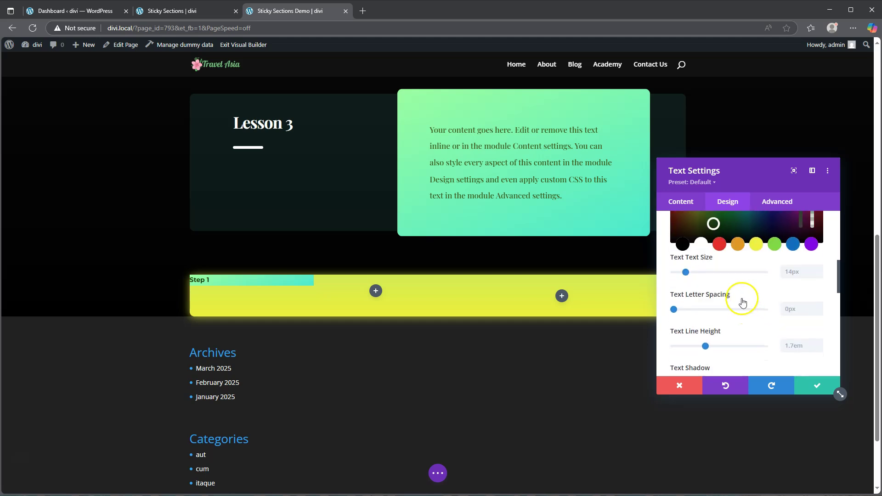
scroll(787, 269, "down", 1)
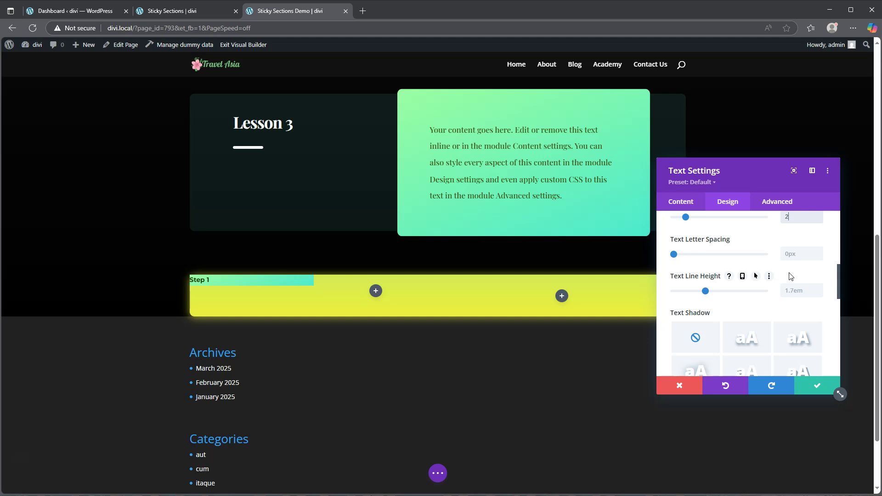
type("px")
Set the Step 1 module's width to 60% and center the module within its column.
scroll(716, 278, "down", 4)
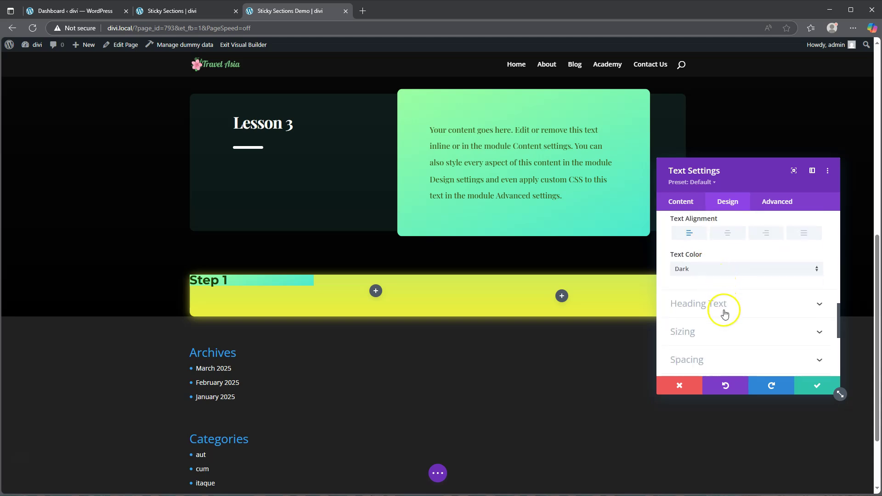
left_click(720, 340)
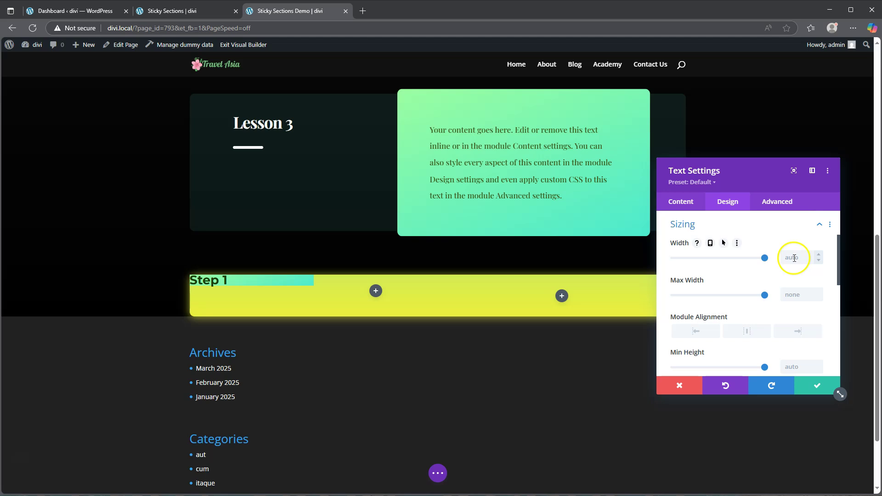
left_click_drag(764, 258, 728, 256)
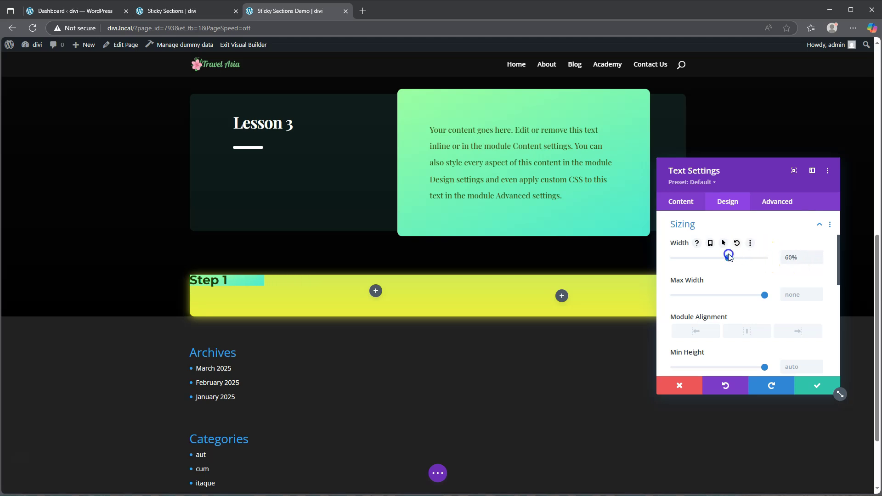
left_click(744, 331)
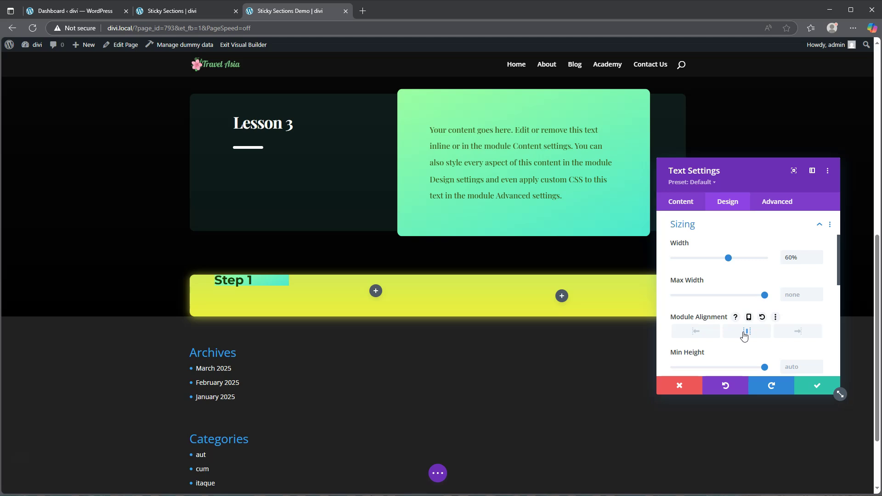
Set linked top and bottom padding of 20px on the Step 1 module.
scroll(744, 336, "down", 5)
left_click(744, 253)
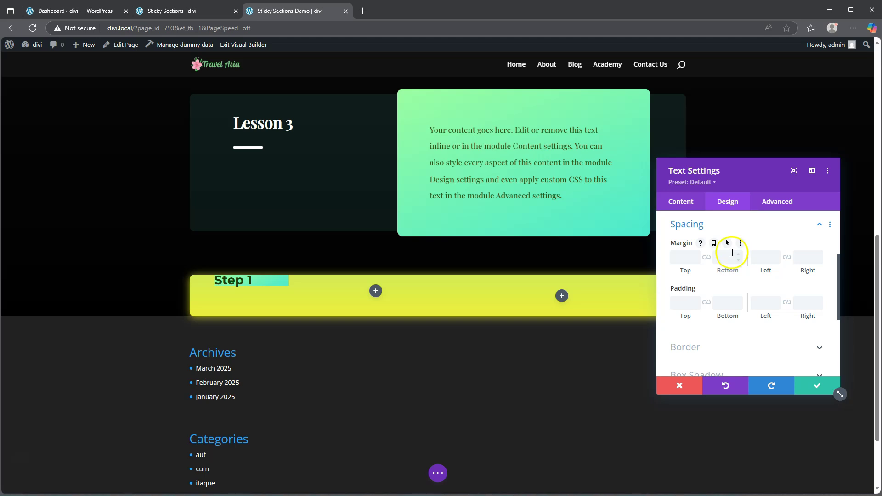
left_click(684, 303)
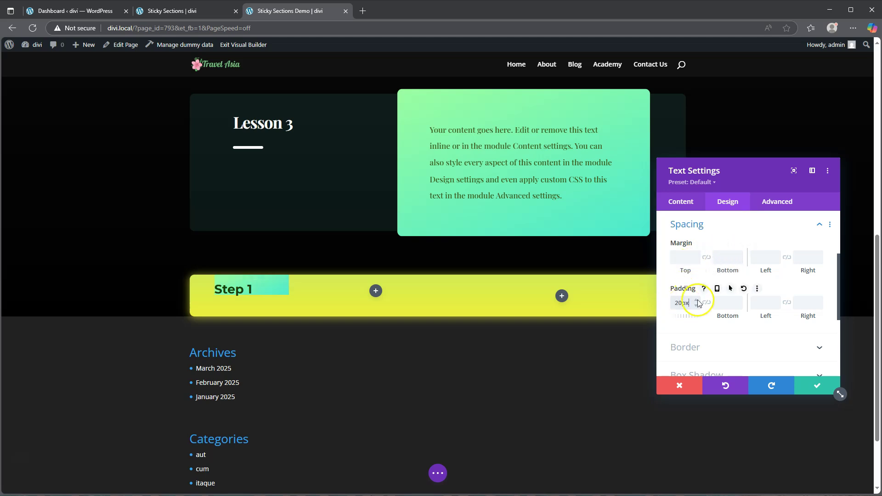
left_click(706, 303)
left_click(735, 306)
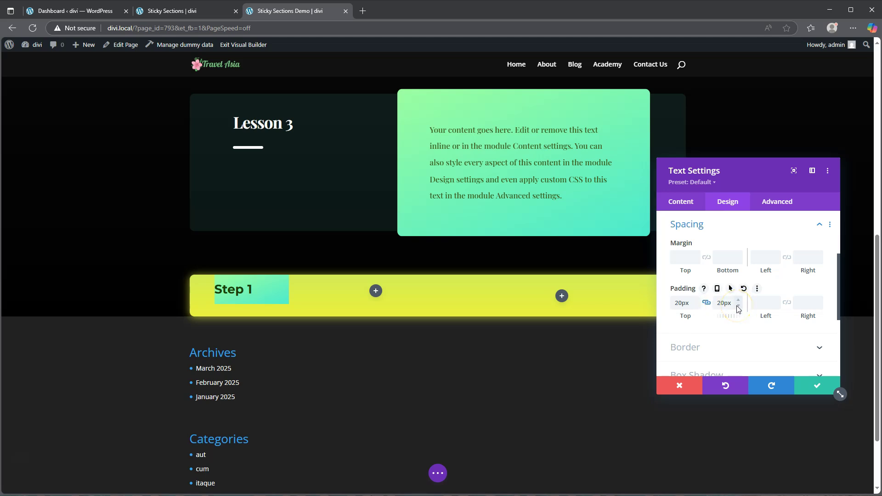
Set the Step 1 module's text alignment to center.
scroll(736, 305, "up", 3)
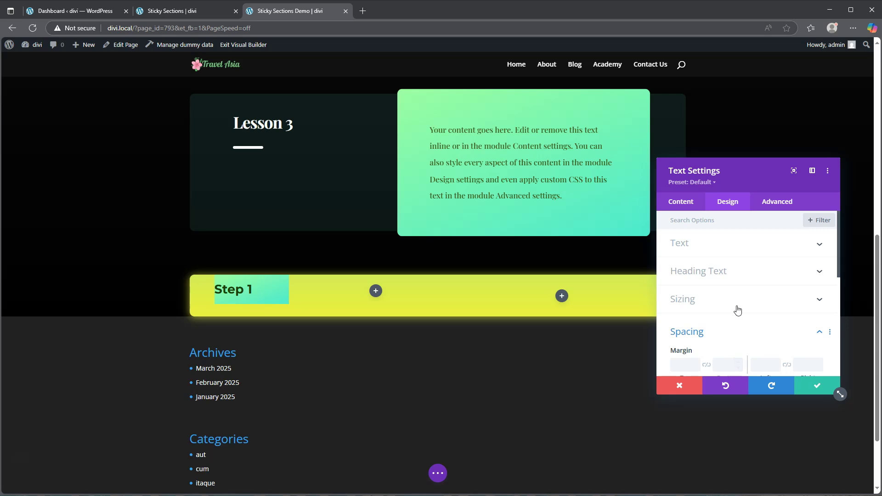
left_click(743, 248)
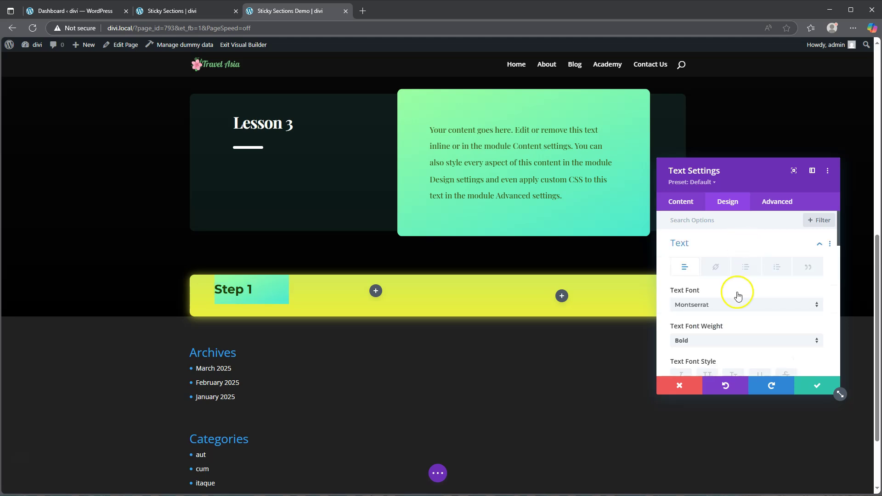
scroll(738, 301, "down", 5)
scroll(737, 296, "down", 5)
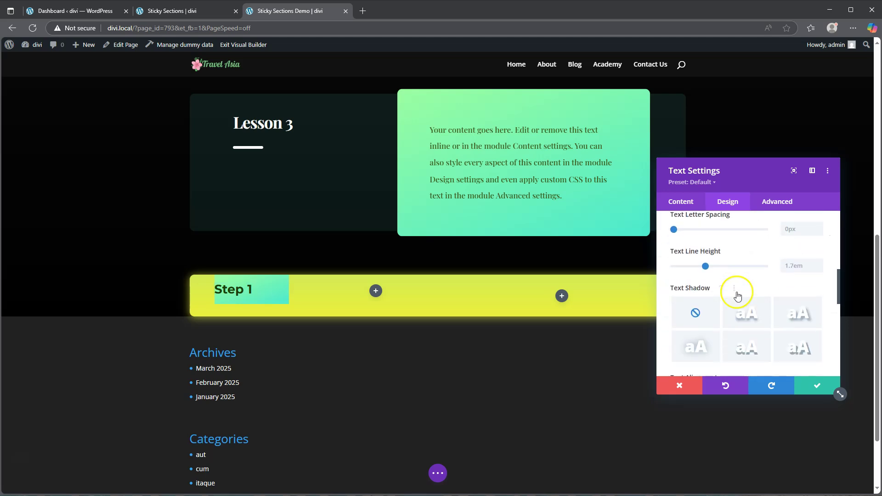
left_click(728, 301)
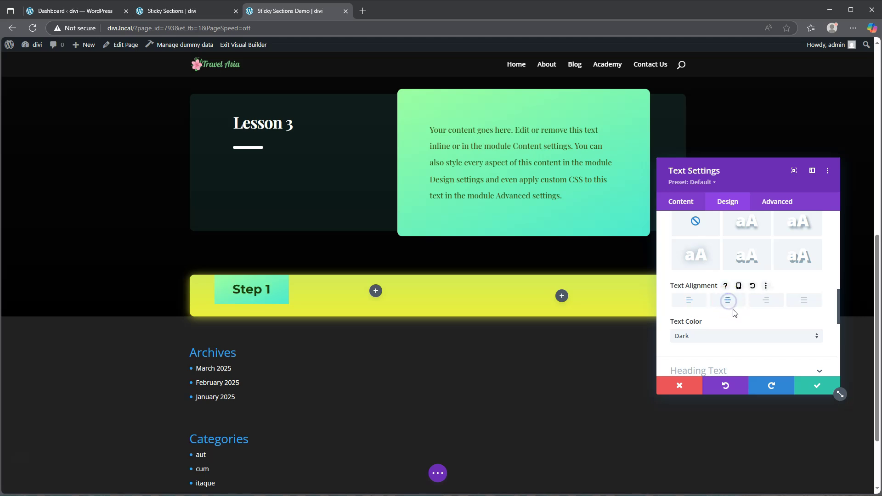
Round all four corners of the Step 1 module's border to 10px.
scroll(734, 312, "down", 2)
scroll(734, 313, "down", 3)
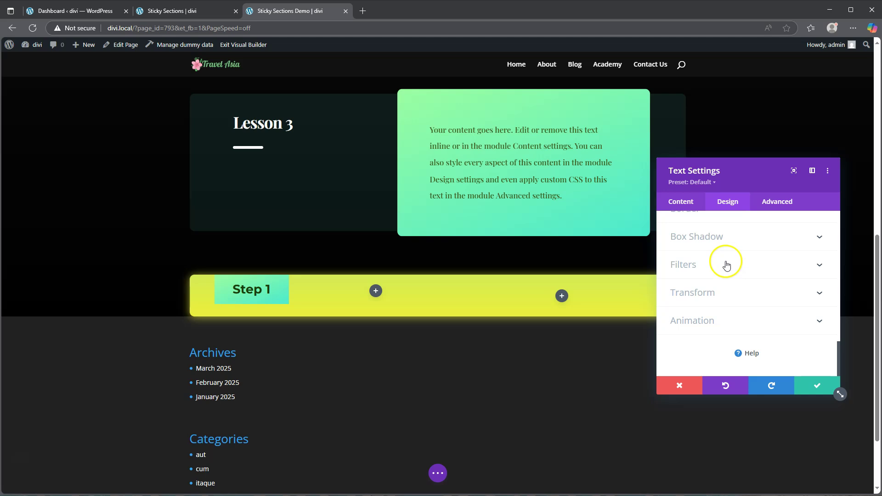
scroll(723, 264, "up", 3)
left_click(705, 299)
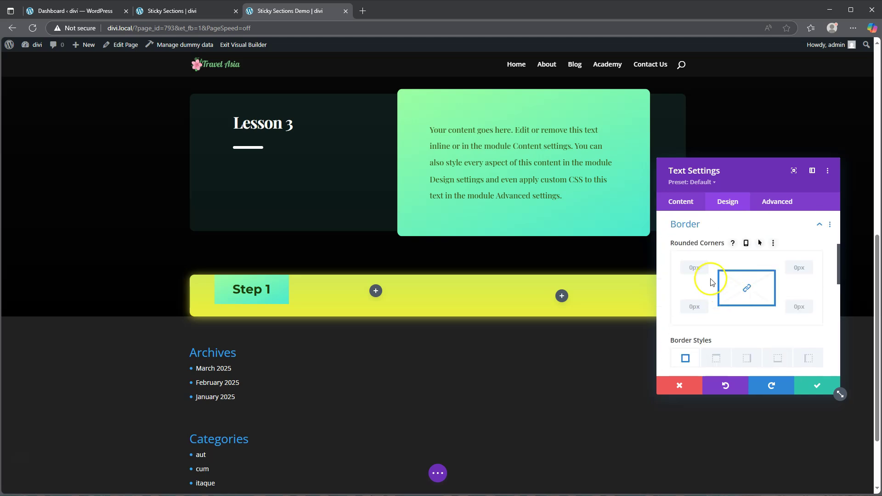
left_click(694, 267)
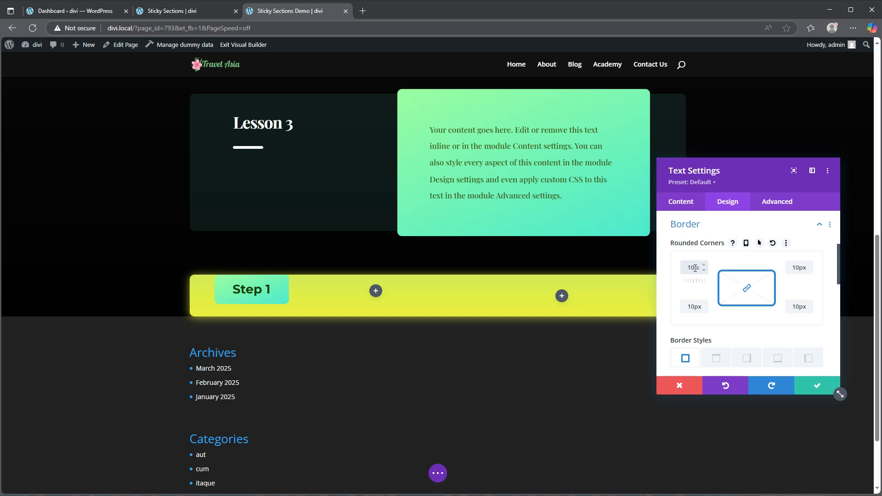
Apply the first box shadow preset, the soft shadow on all sides, to the Step 1 module.
scroll(724, 286, "down", 5)
scroll(724, 312, "down", 4)
left_click(728, 290)
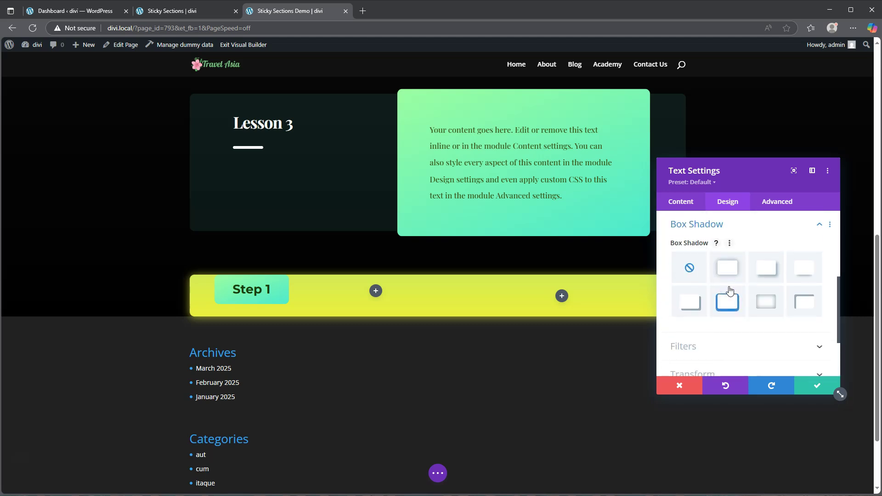
left_click(727, 269)
left_click(737, 274)
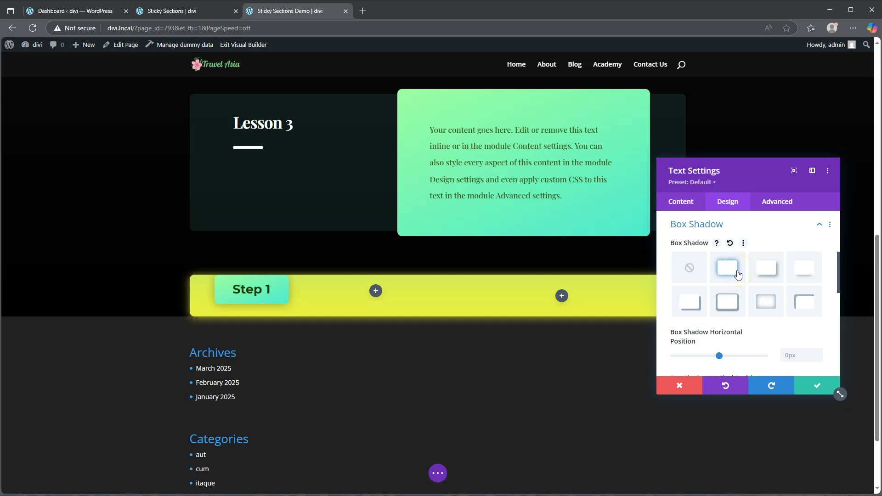
Translate the Step 1 module -20px vertically and 0px horizontally with the axes unlinked, and save its text settings.
scroll(741, 333, "down", 6)
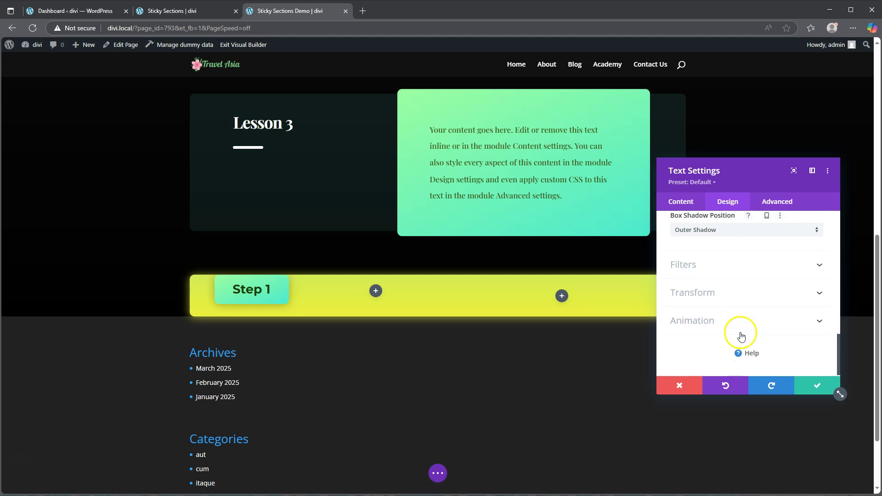
left_click(716, 292)
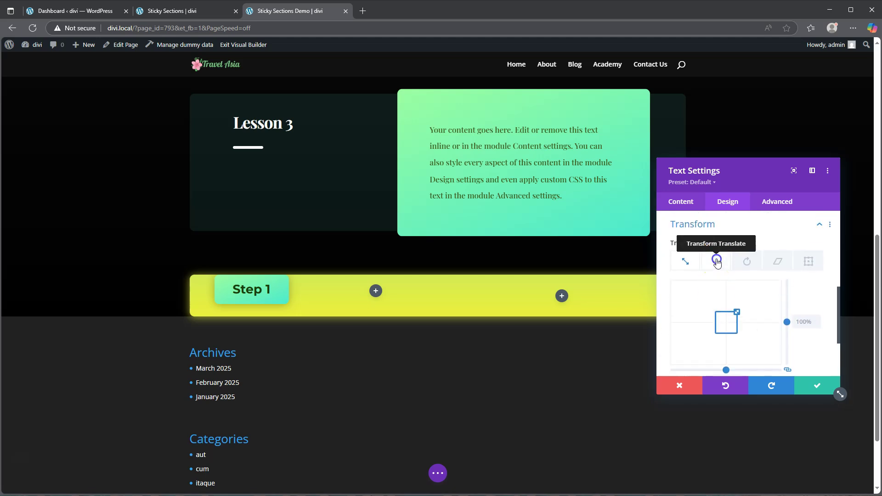
left_click(800, 322)
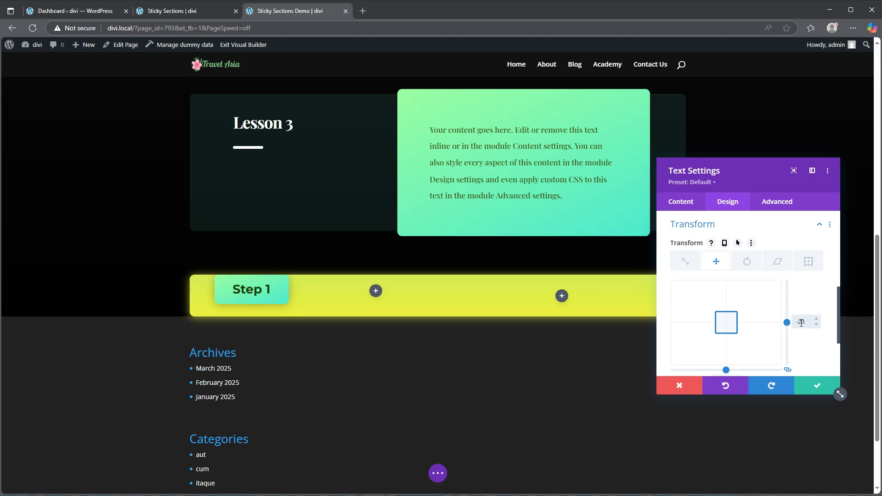
type("20")
scroll(776, 330, "down", 2)
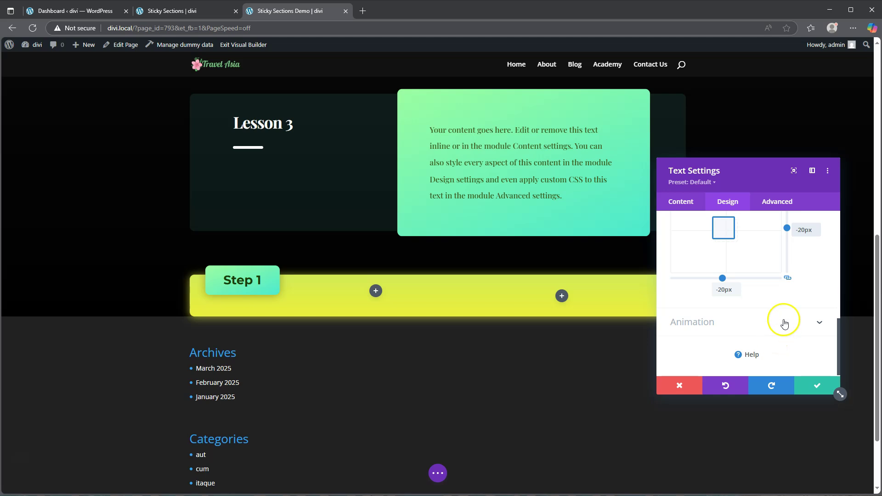
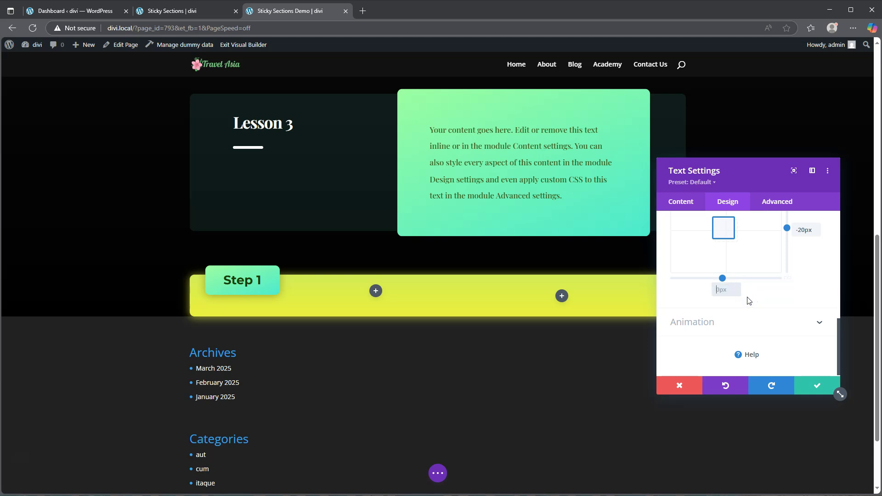
type("0")
left_click(760, 304)
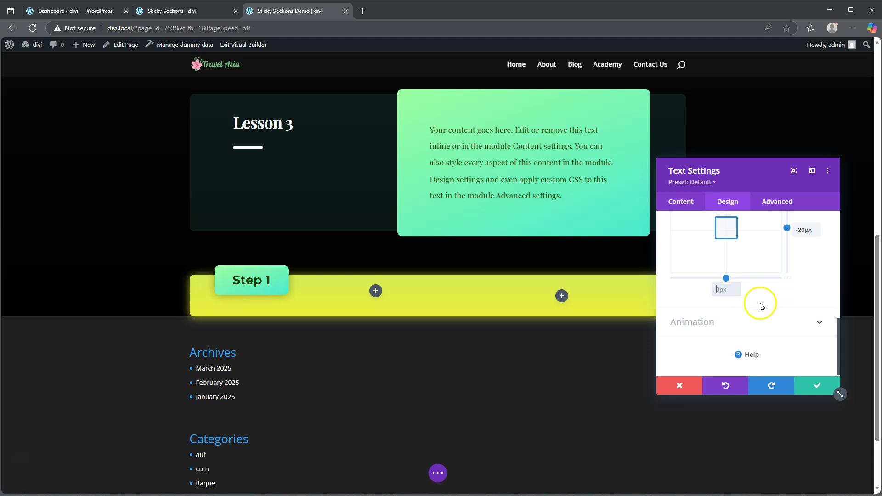
left_click(295, 272)
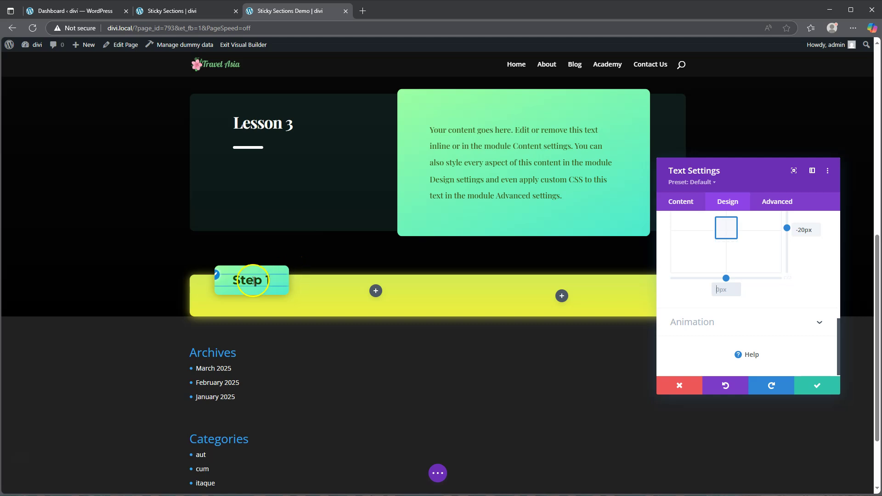
left_click(820, 388)
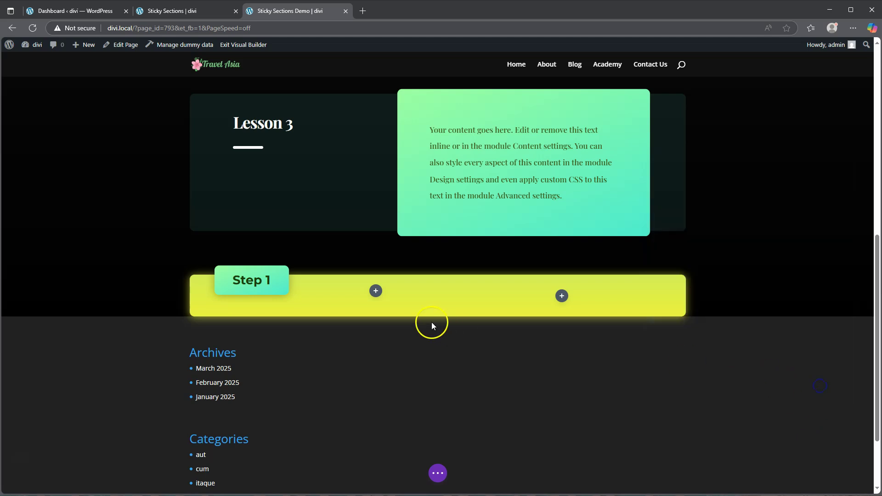
Insert a new Text module in the second column of the yellow row and bring up its body text.
left_click(375, 291)
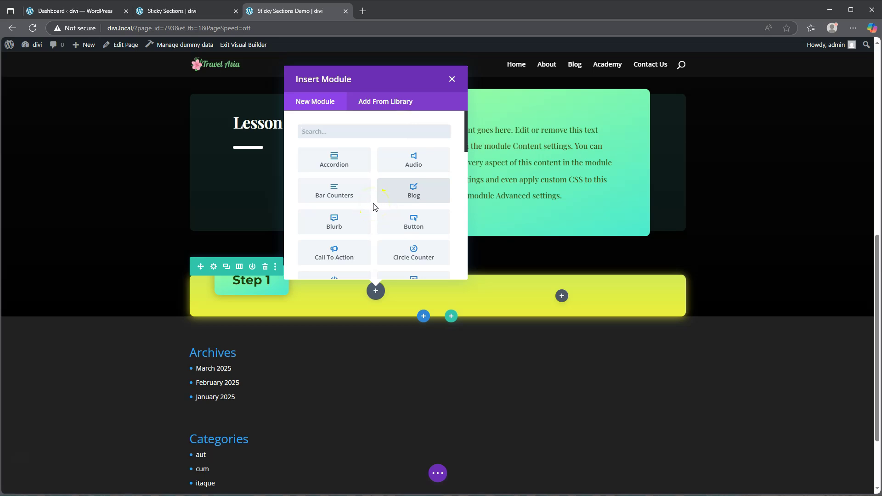
scroll(373, 206, "down", 10)
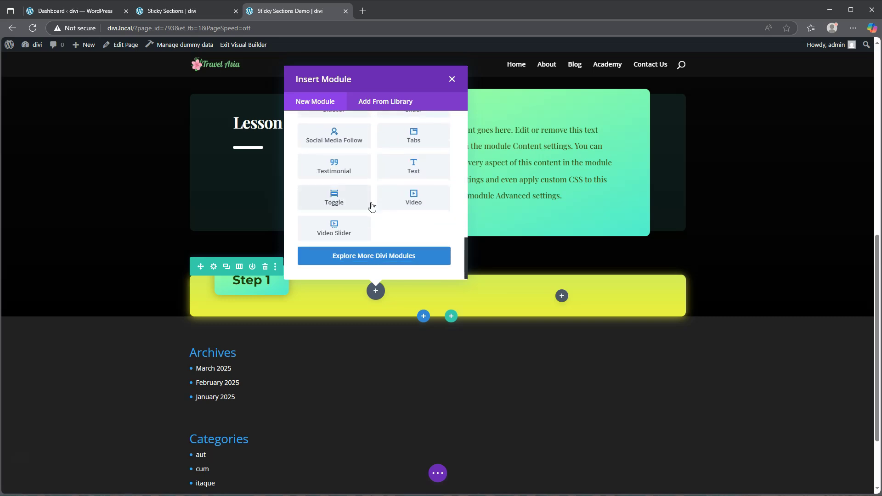
left_click(413, 166)
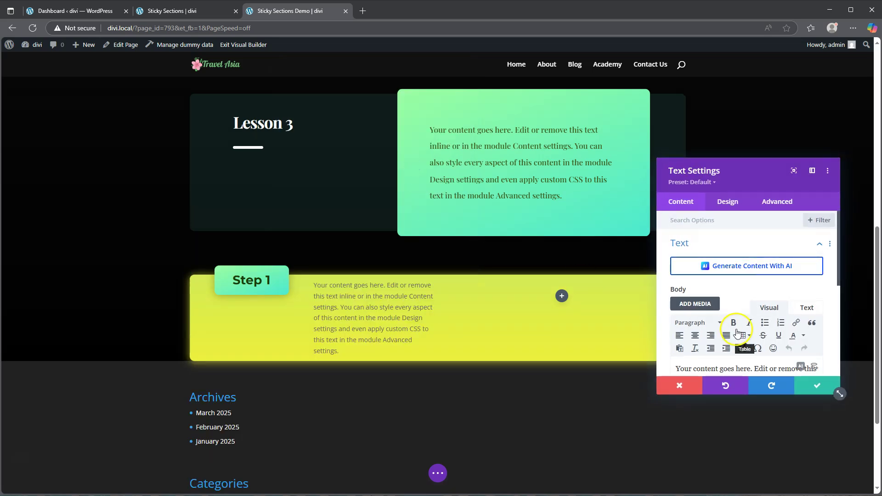
scroll(758, 340, "down", 2)
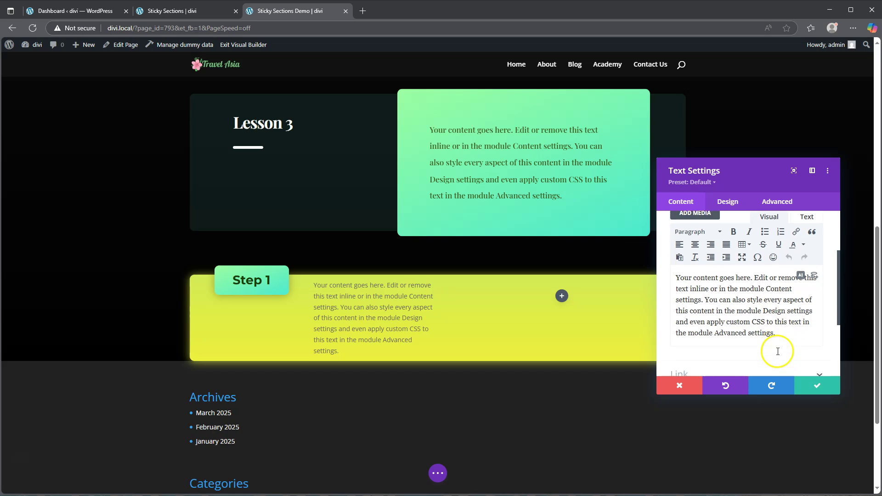
Replace the module's placeholder body text with "Intro" and format it as Heading 2.
left_click_drag(777, 334, 662, 258)
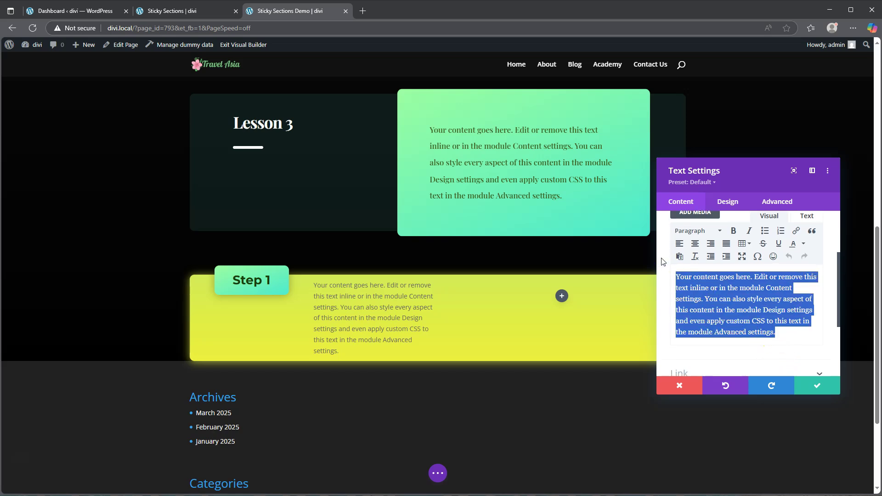
type("Intr")
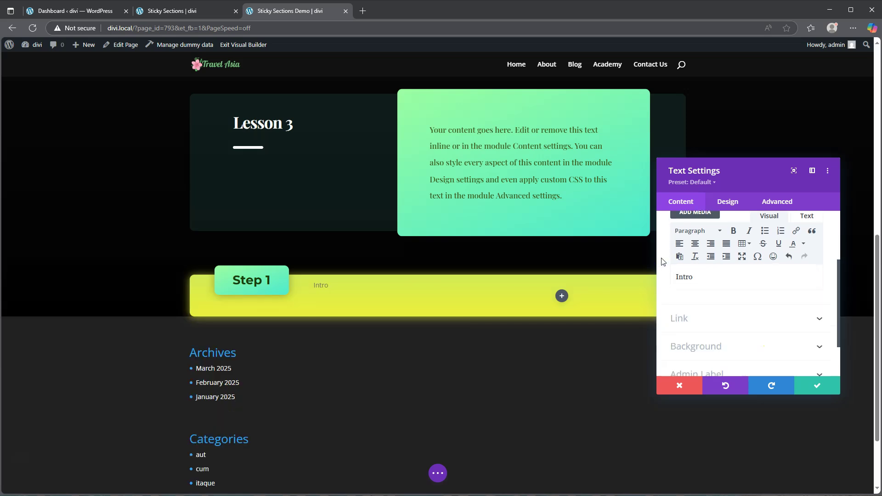
type("o")
left_click(688, 231)
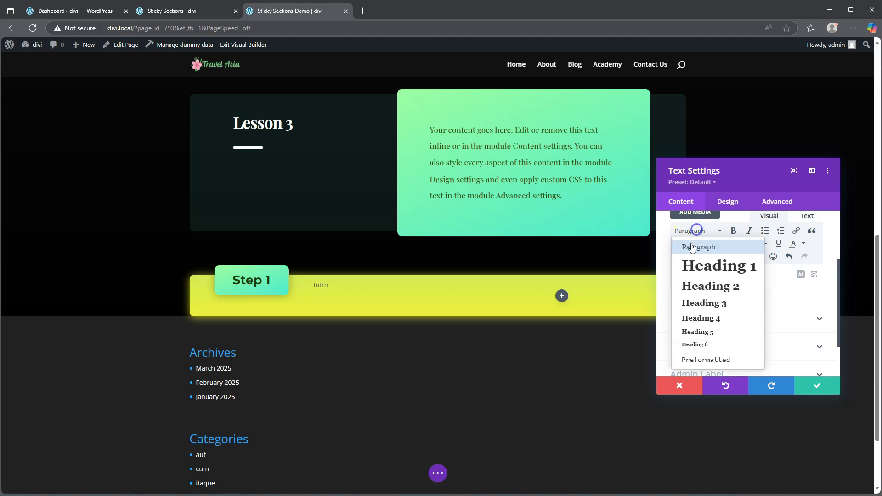
left_click(695, 282)
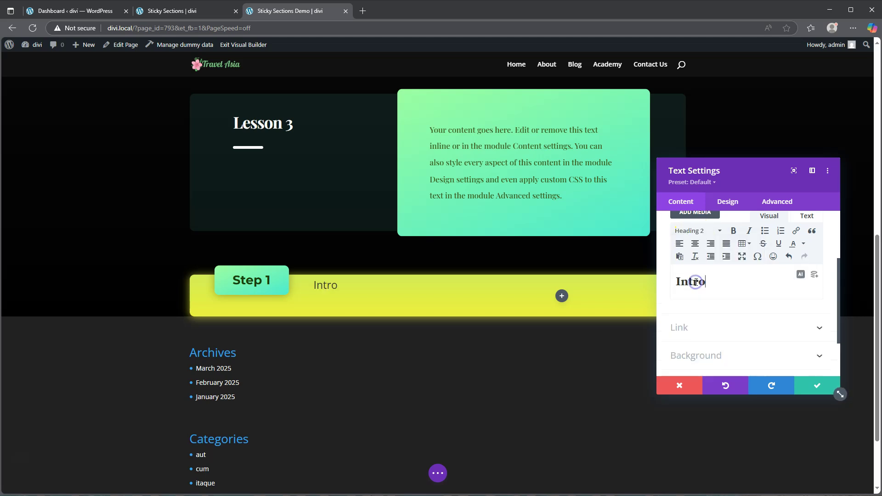
Set the Intro module's Heading 2 font to Montserrat with Bold weight.
left_click(729, 203)
left_click(709, 271)
left_click(706, 247)
left_click(709, 285)
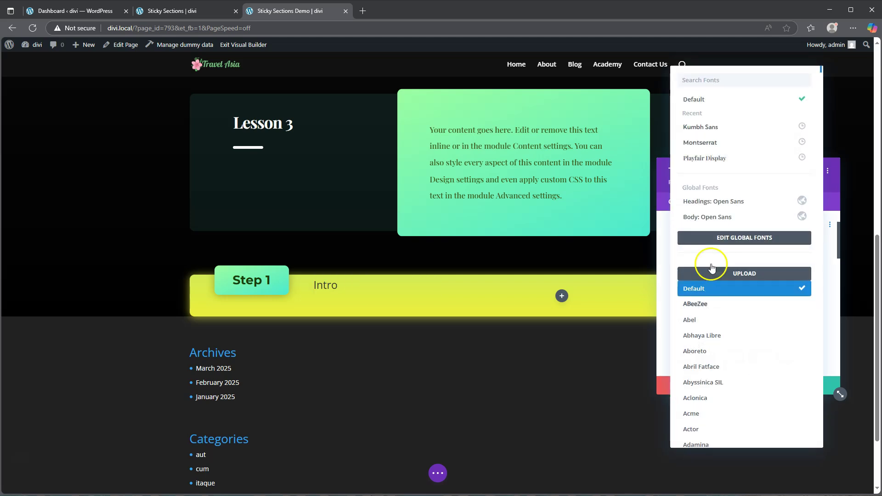
left_click(718, 146)
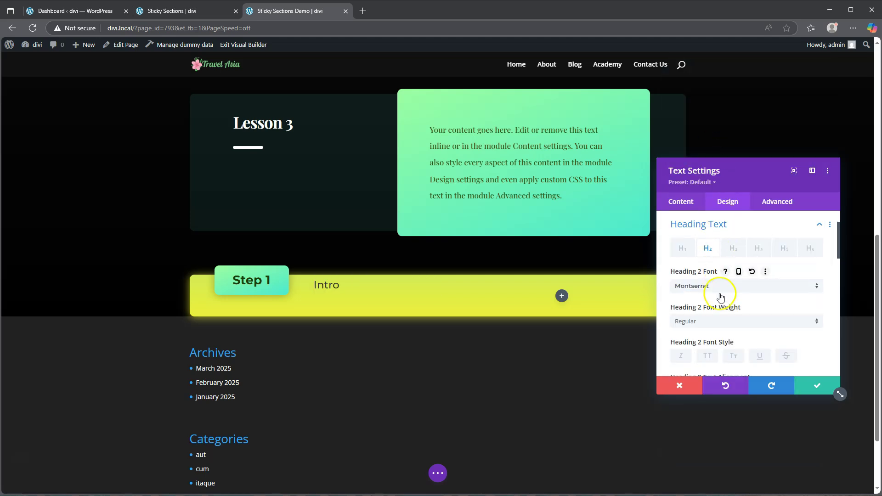
left_click(716, 321)
left_click(718, 404)
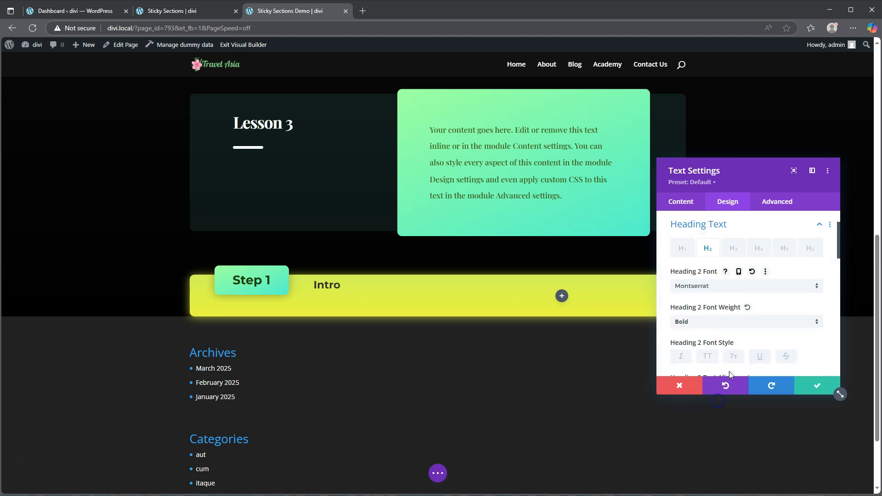
Colour the Intro heading dark green #284c06 and set its Heading 2 text size to 60px.
scroll(728, 322, "down", 5)
left_click(678, 249)
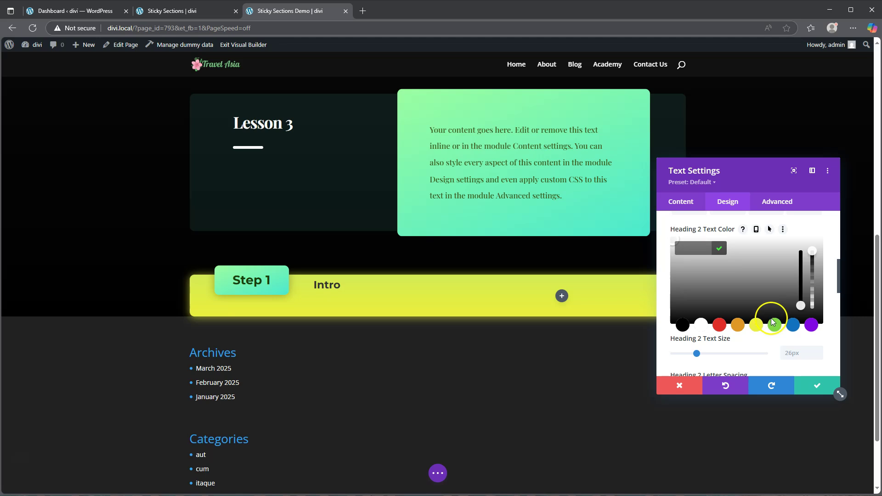
left_click(774, 324)
left_click_drag(710, 266, 712, 303)
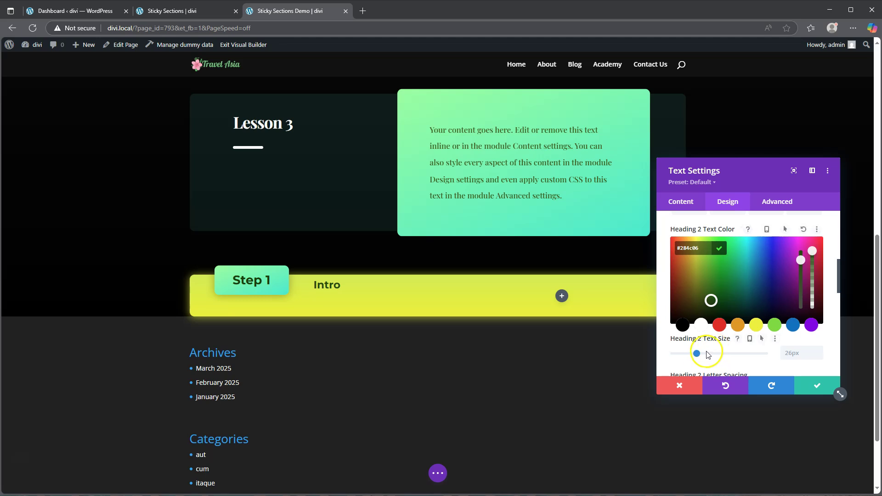
left_click_drag(696, 353, 727, 355)
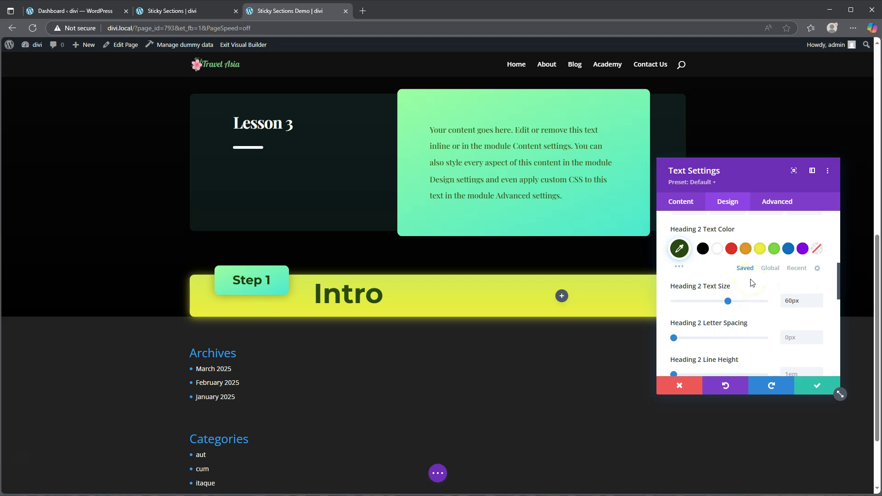
Enable responsive Heading 2 text alignment for Intro, left-aligned on desktop and centred on tablet, and return to the desktop view.
scroll(724, 299, "down", 2)
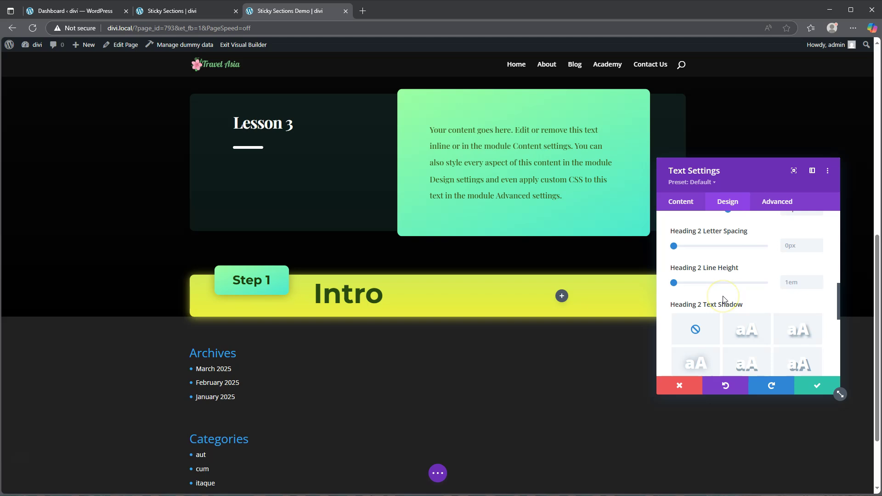
scroll(723, 300, "down", 2)
scroll(724, 300, "up", 5)
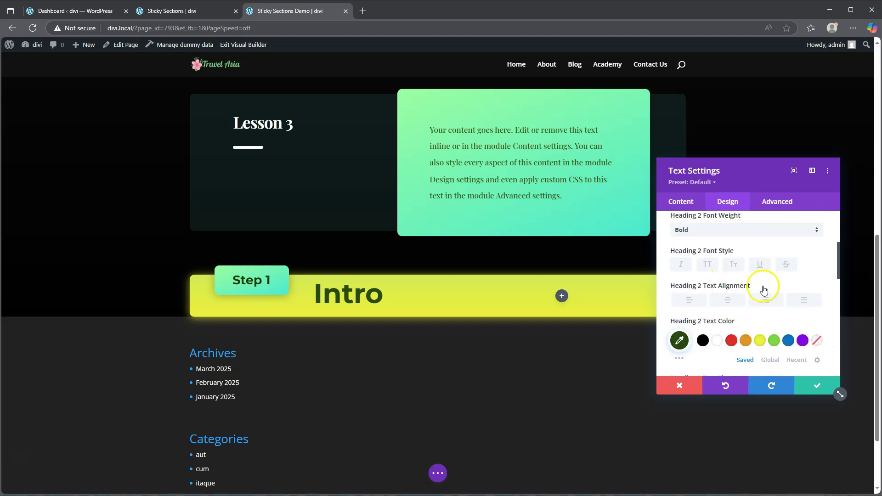
left_click(772, 287)
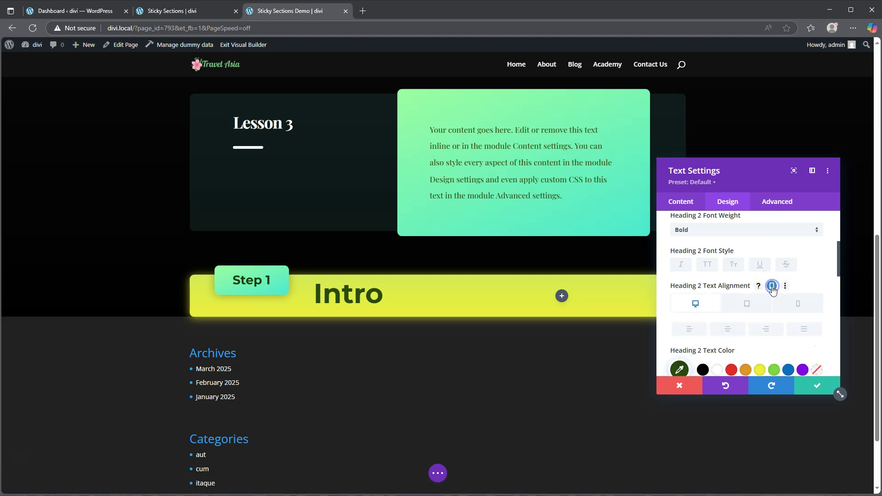
left_click(689, 329)
left_click(743, 304)
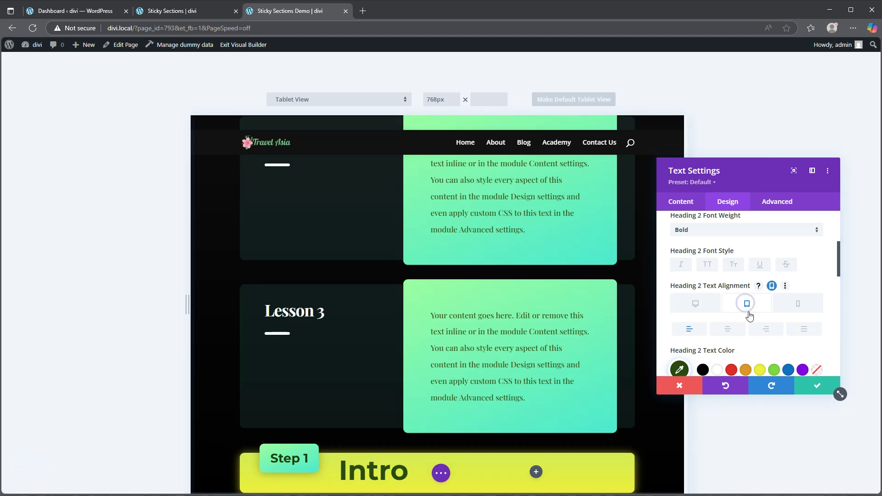
left_click(729, 330)
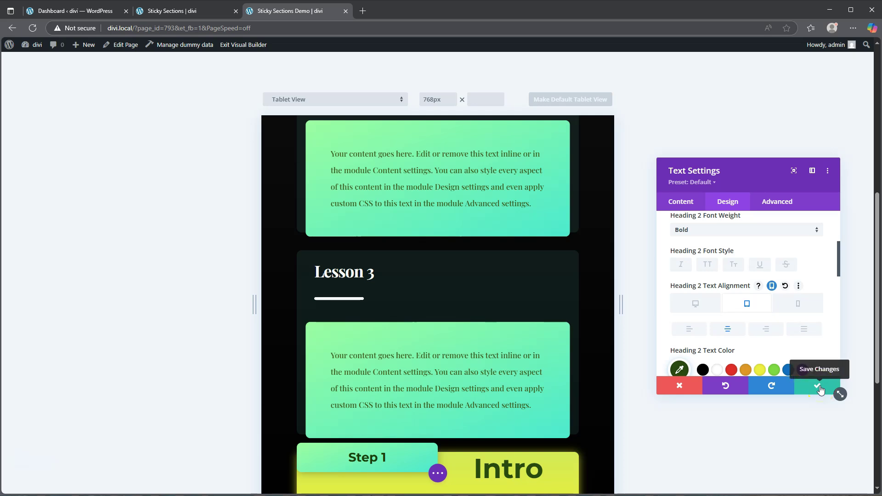
left_click(695, 304)
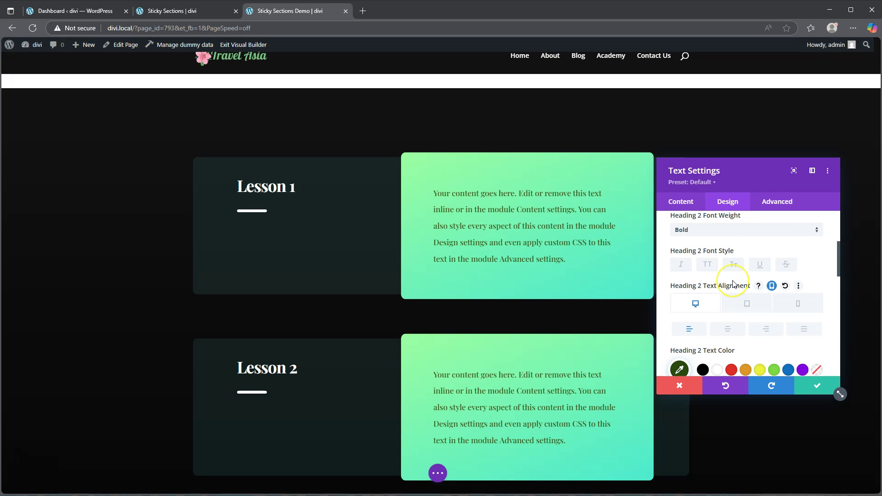
Set the Intro heading's Heading 2 letter spacing to -1px and check it in the yellow row.
scroll(732, 284, "down", 3)
left_click(793, 273)
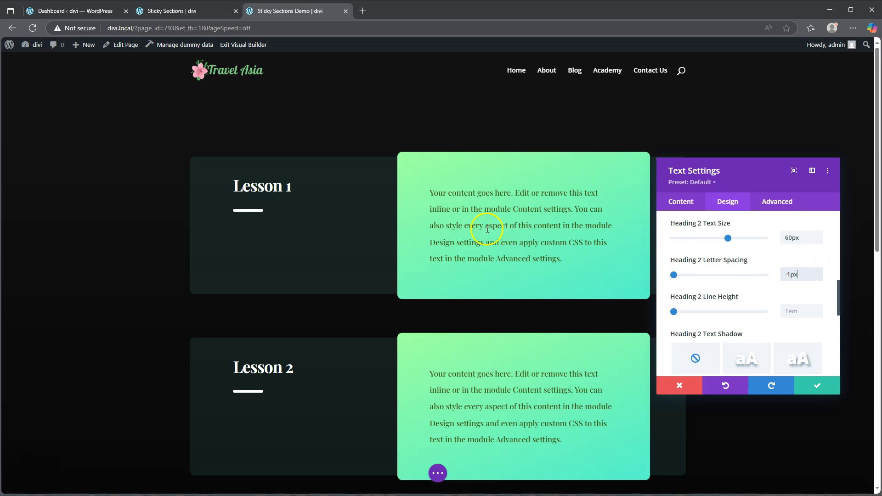
scroll(487, 228, "down", 3)
scroll(487, 228, "down", 5)
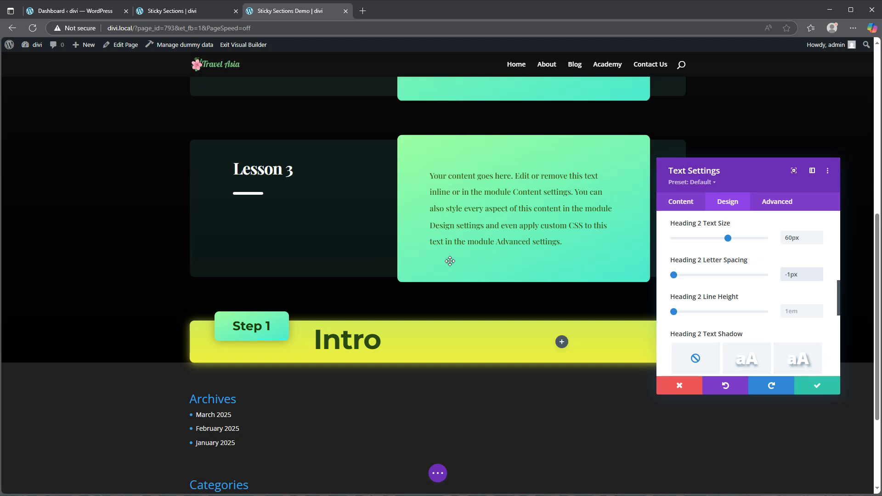
Give the Intro module linked top and bottom padding of 5% and save its text settings.
scroll(767, 285, "down", 3)
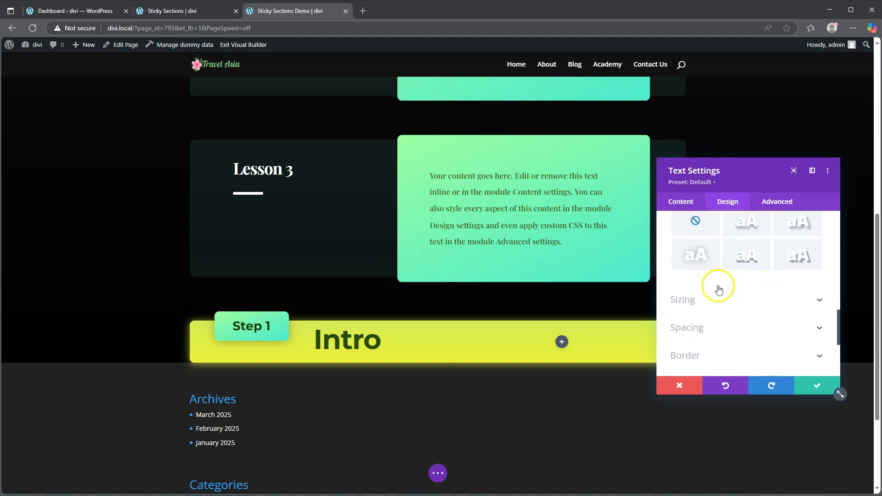
left_click(718, 329)
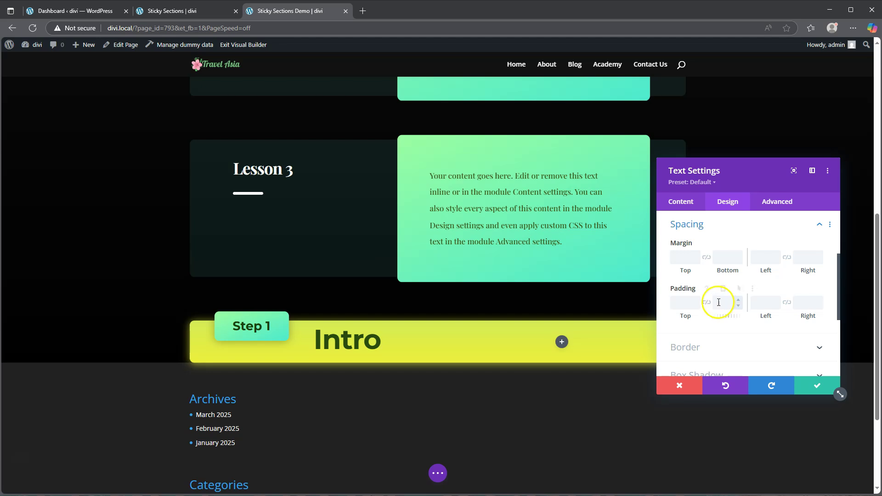
left_click(685, 303)
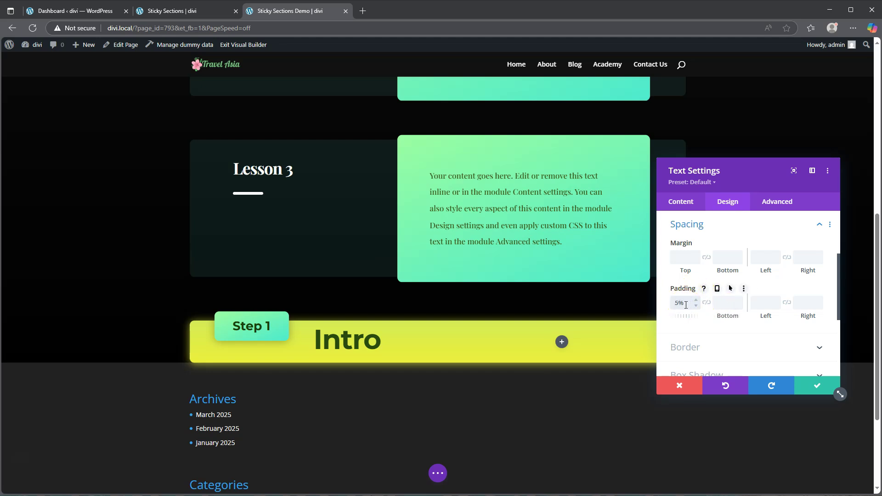
left_click(705, 303)
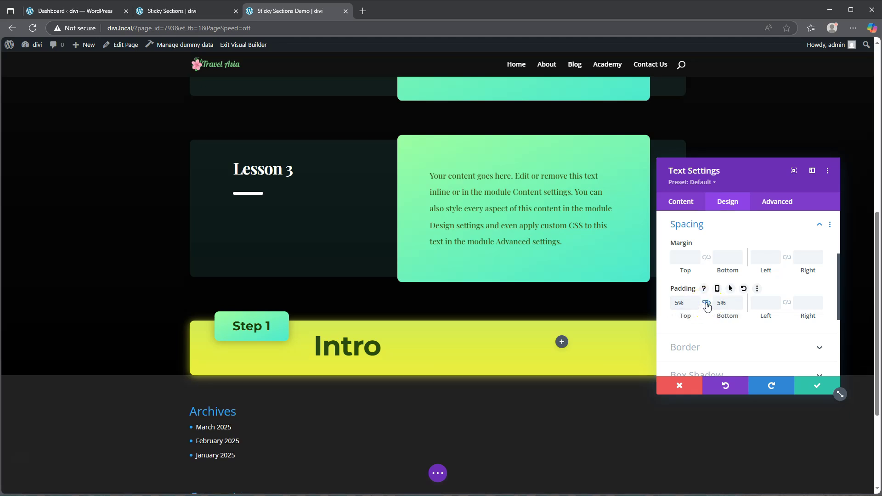
left_click(709, 305)
left_click(817, 386)
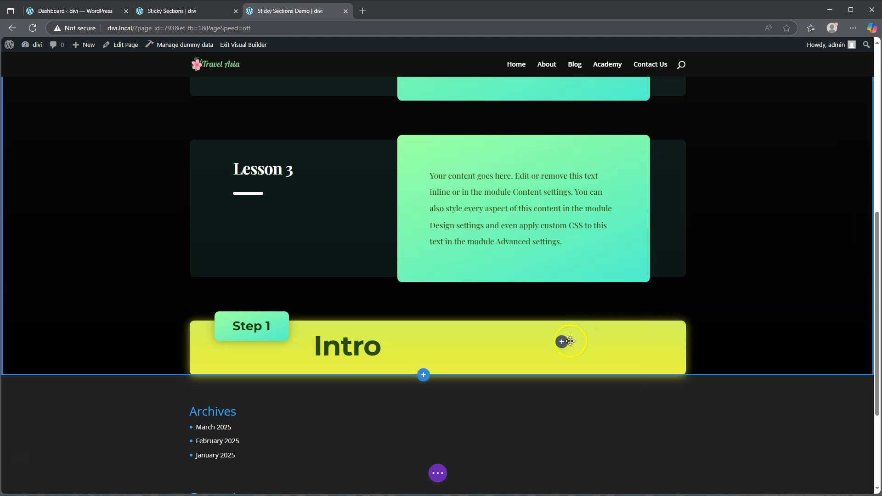
Insert a Text module in the yellow row's third column and delete its placeholder text from "You can also style" onward.
left_click(562, 343)
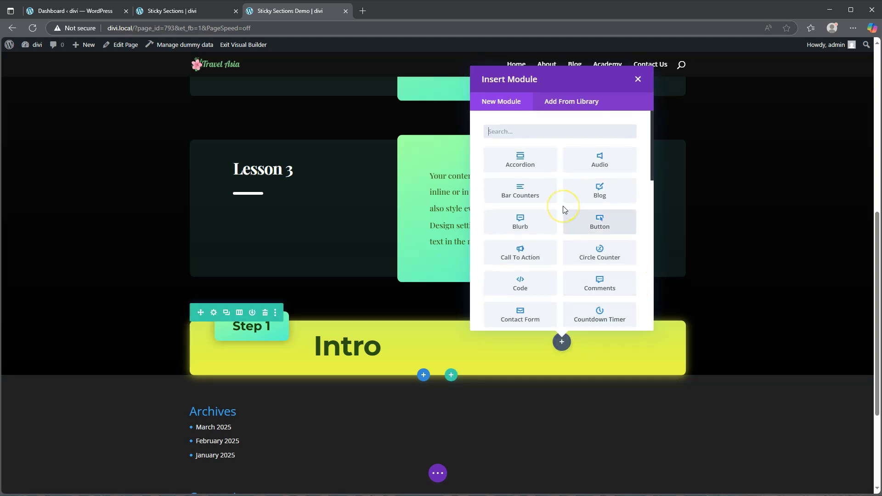
scroll(564, 210, "down", 10)
left_click(596, 229)
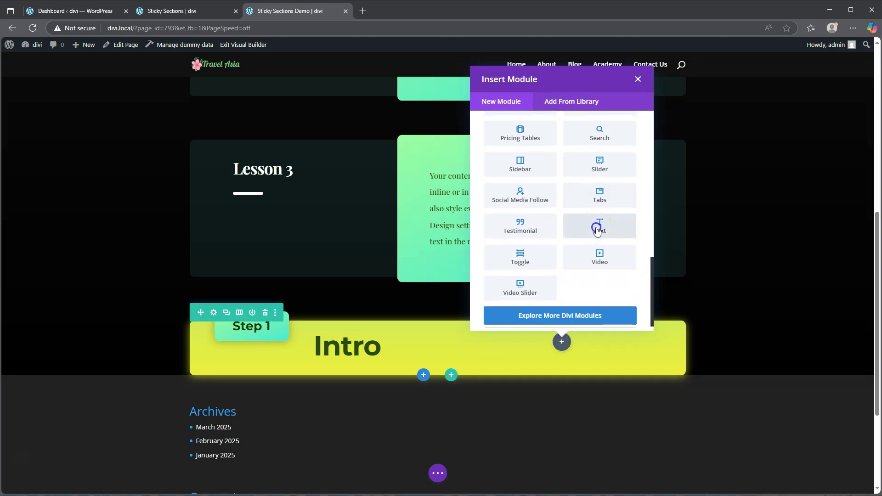
scroll(716, 303, "down", 2)
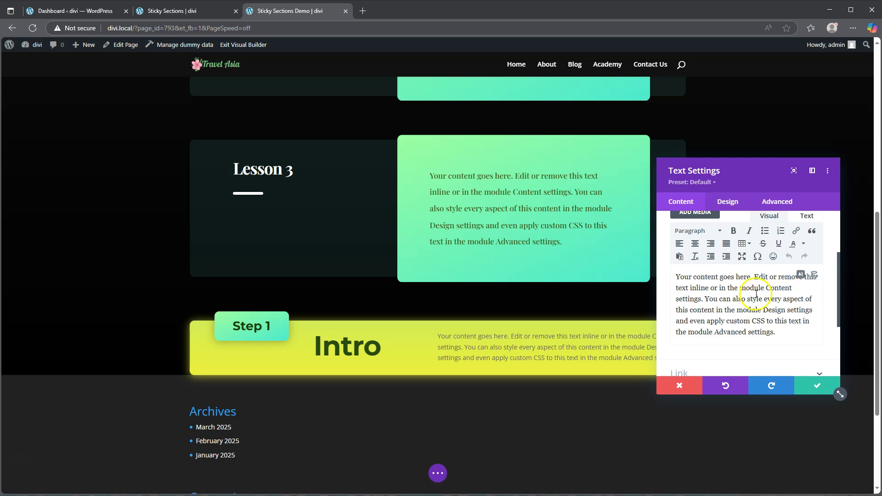
left_click_drag(704, 299, 790, 350)
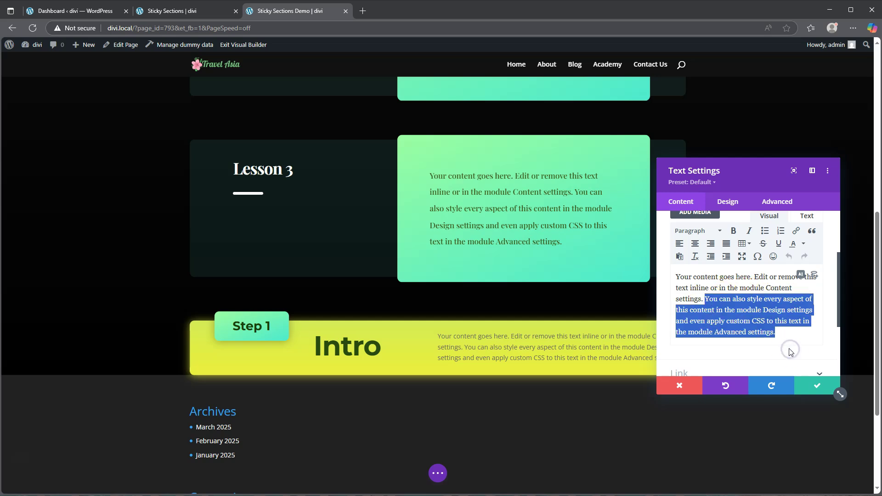
key("BackSpace")
Set the third-column module's body text font to Montserrat.
left_click(727, 202)
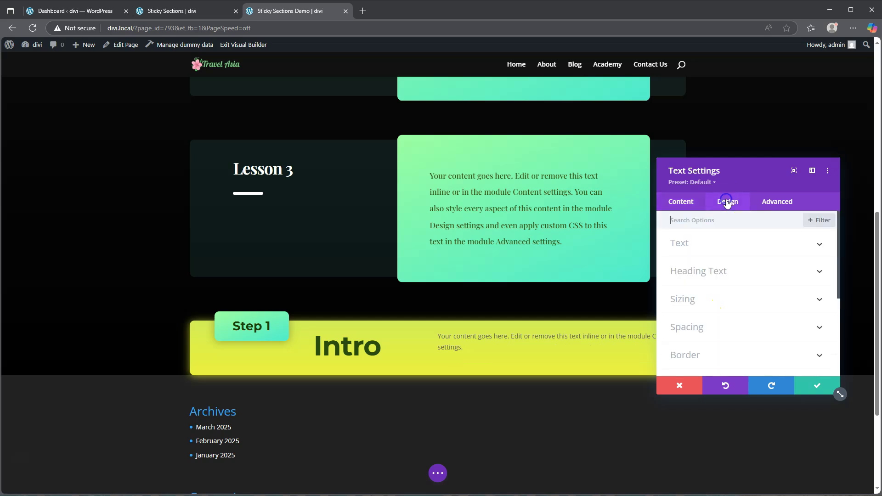
left_click(723, 243)
scroll(718, 306, "down", 1)
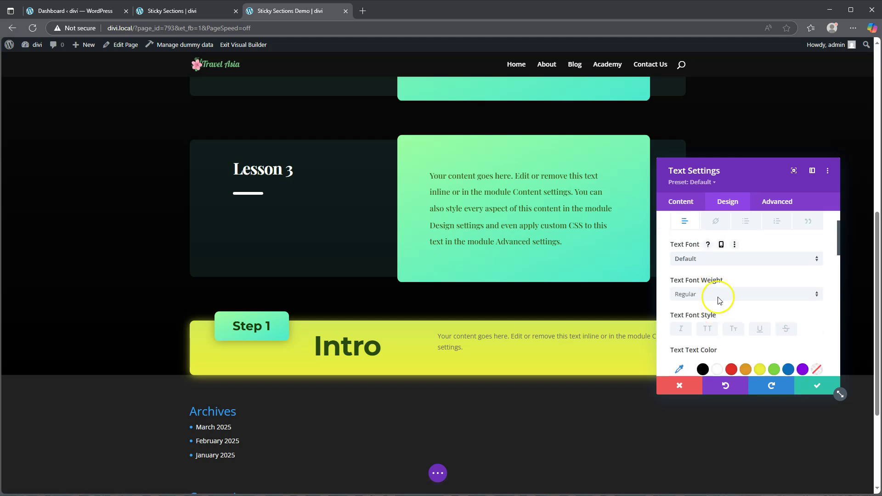
left_click(722, 257)
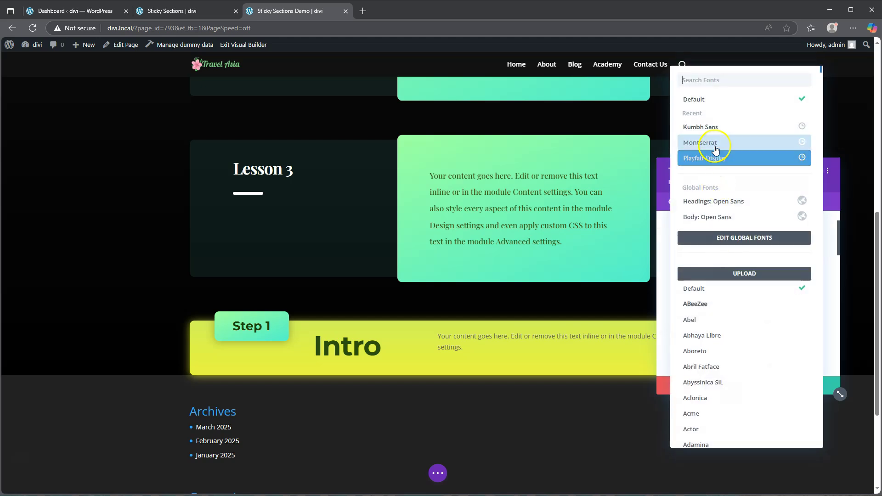
left_click(715, 147)
Set the third-column module's body text size to 16px and its line height to 1.6em.
scroll(729, 294, "down", 3)
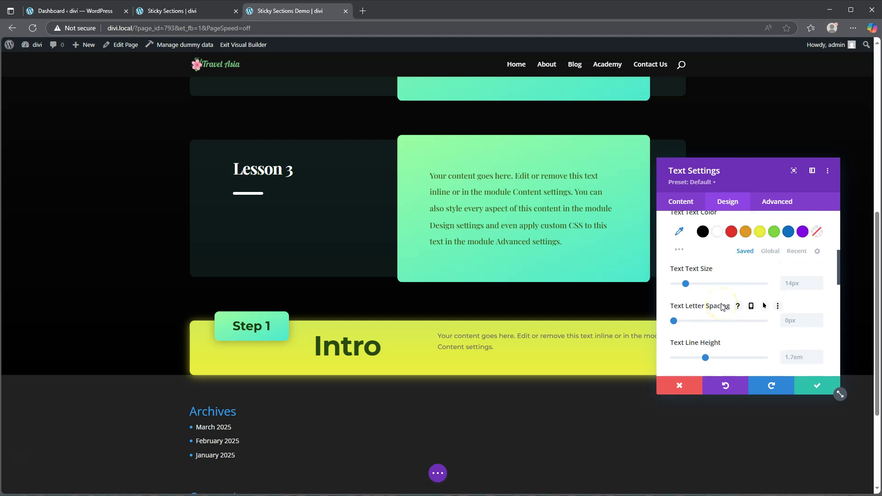
left_click_drag(684, 283, 688, 286)
scroll(725, 313, "down", 1)
left_click(705, 312)
left_click_drag(705, 312, 699, 313)
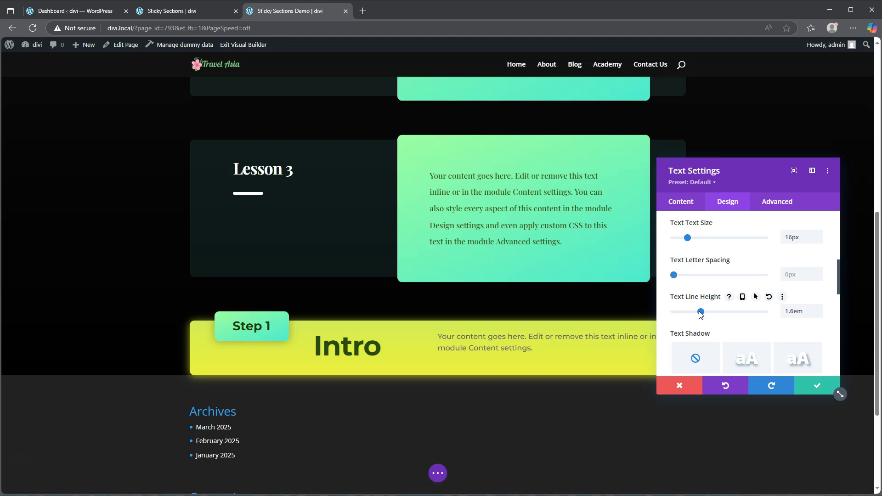
Set the third-column description module's top padding to 15px.
scroll(700, 314, "down", 2)
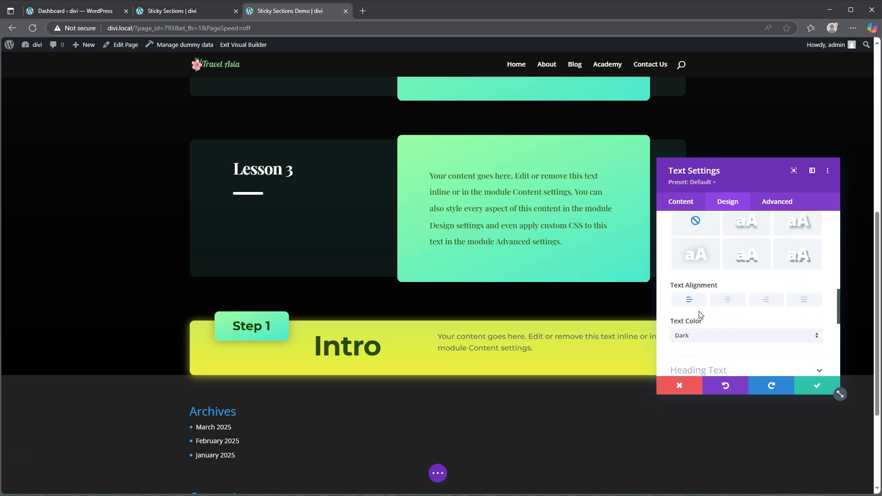
scroll(700, 315, "down", 4)
left_click(709, 285)
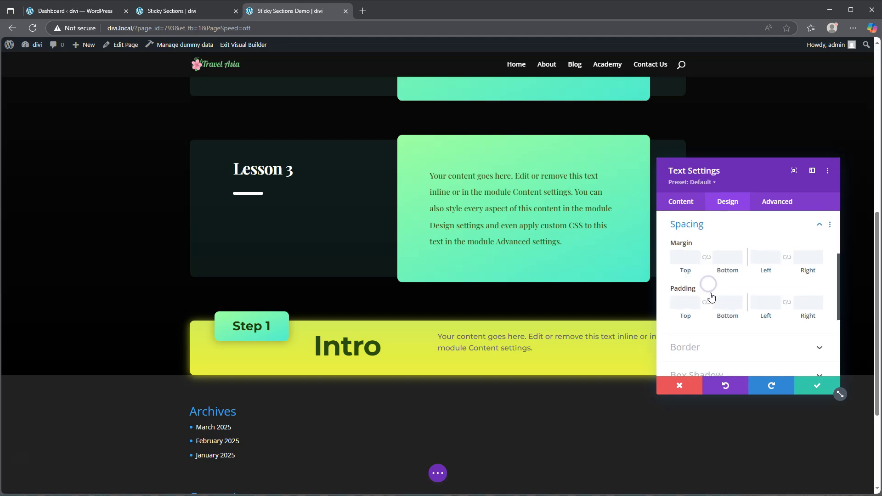
left_click(682, 302)
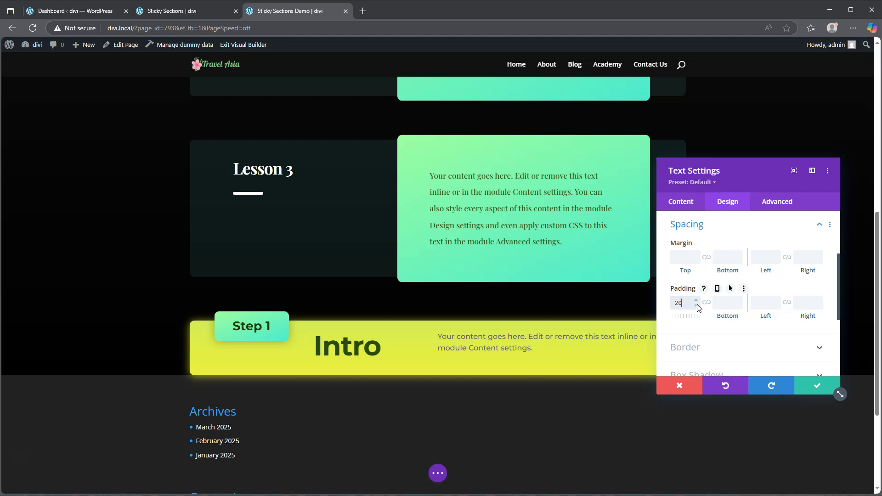
left_click(685, 301)
left_click_drag(681, 302, 648, 303)
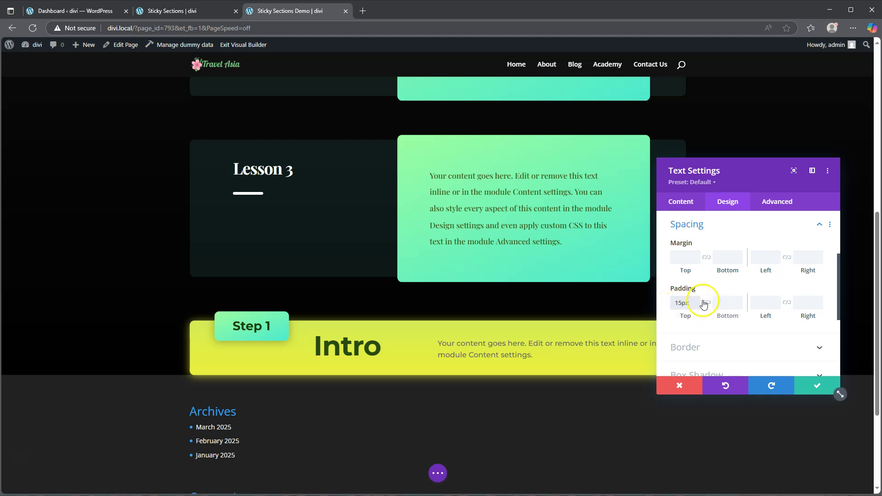
Enable responsive text alignment for the description module, centre its text in tablet view, and save the text settings.
scroll(715, 304, "up", 5)
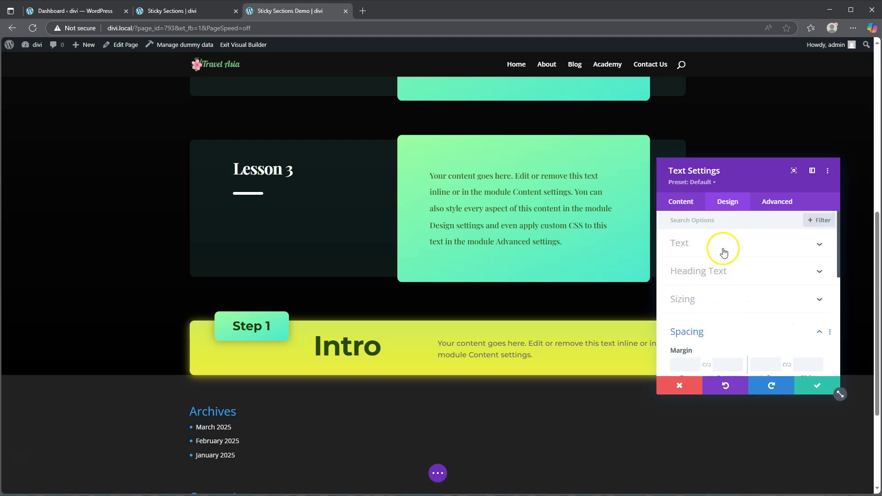
left_click(725, 247)
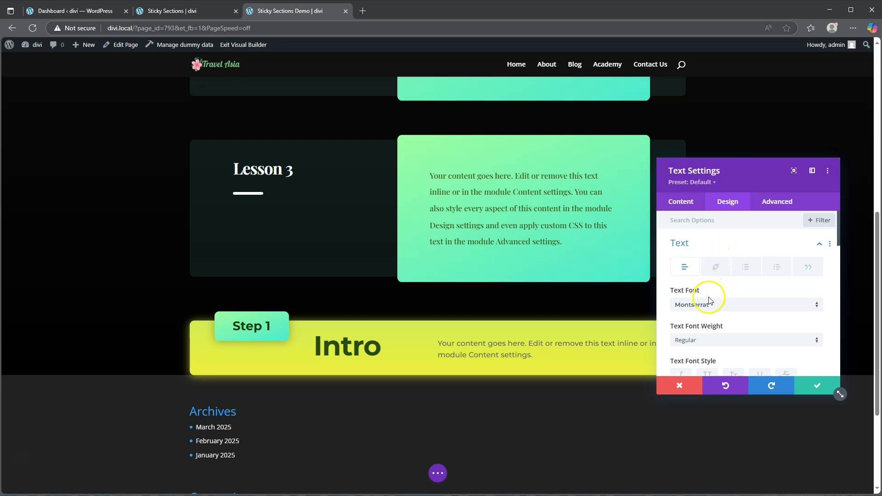
scroll(727, 328, "down", 3)
scroll(722, 331, "down", 3)
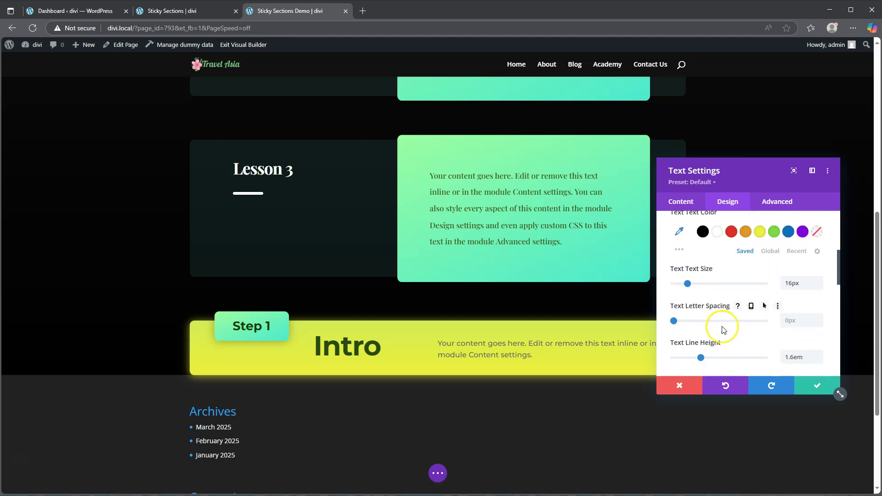
scroll(724, 346, "down", 3)
scroll(724, 346, "up", 5)
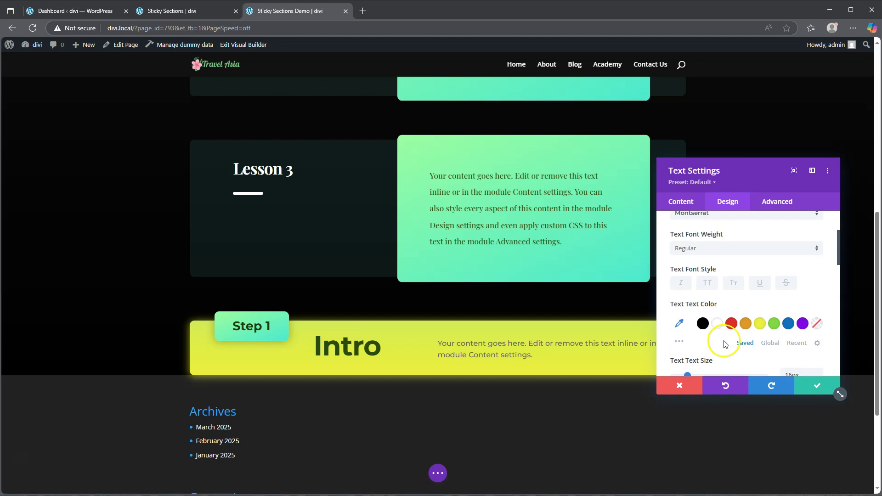
scroll(723, 342, "down", 10)
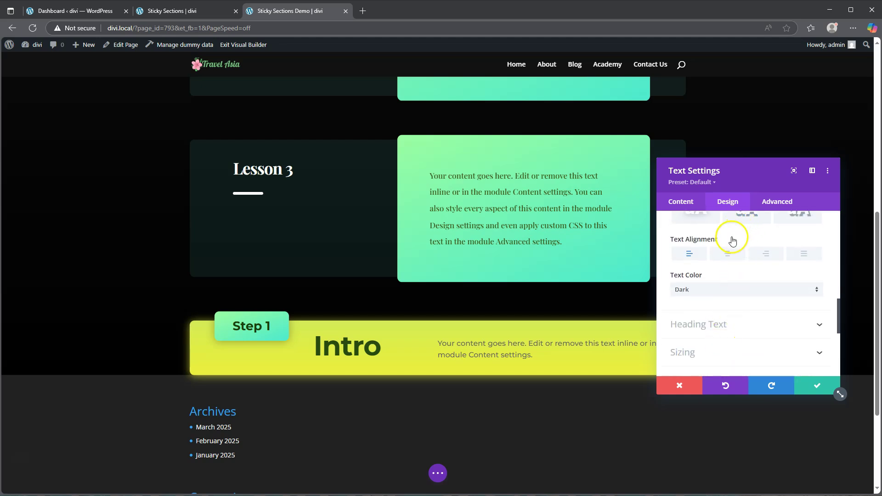
left_click(738, 240)
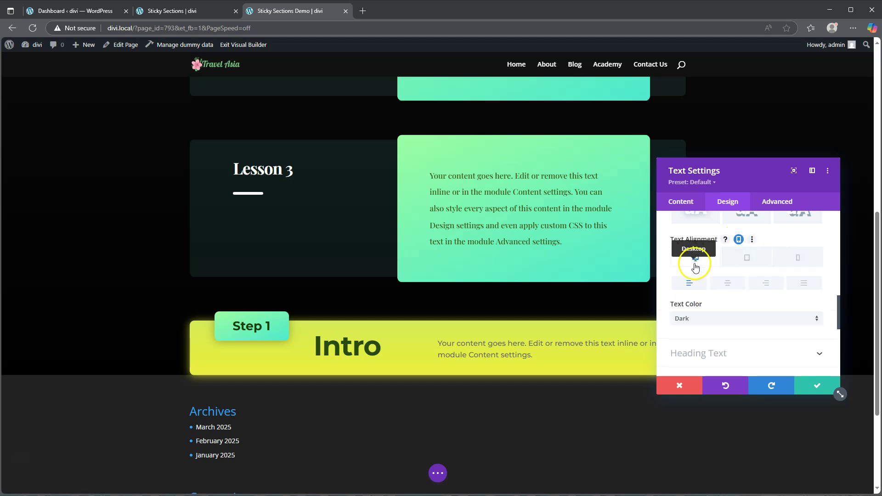
left_click(747, 258)
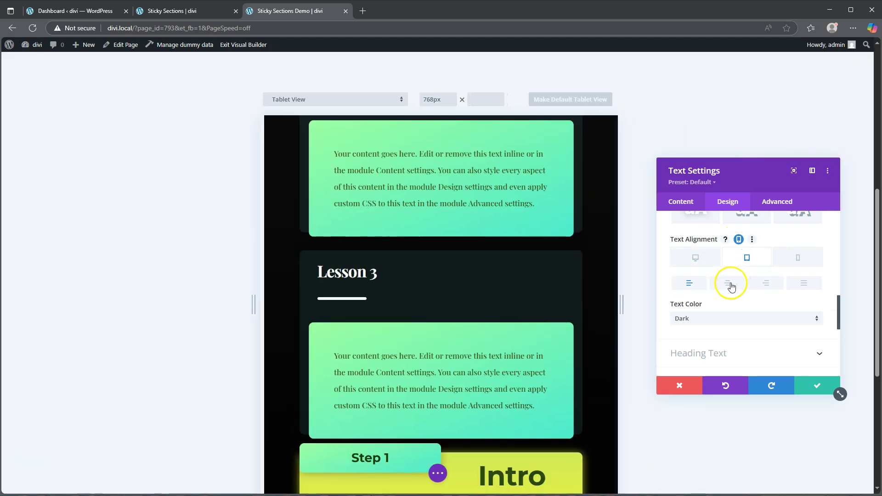
left_click(732, 285)
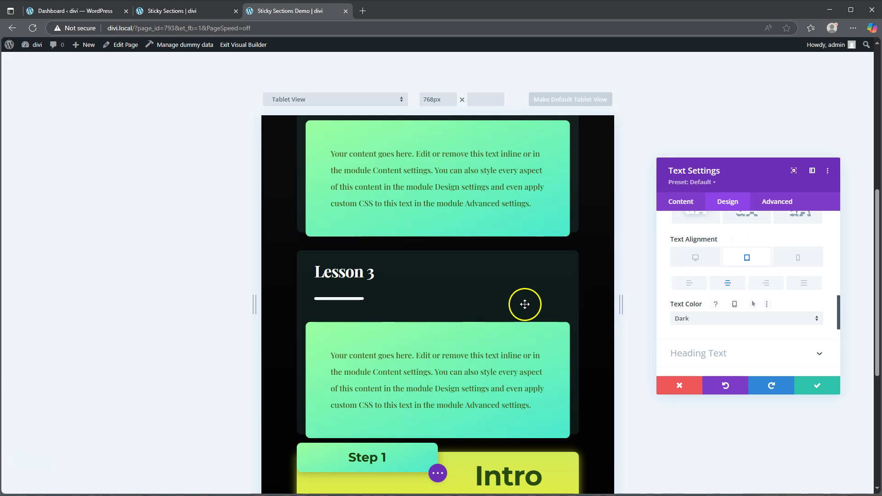
scroll(523, 303, "down", 4)
scroll(525, 305, "up", 3)
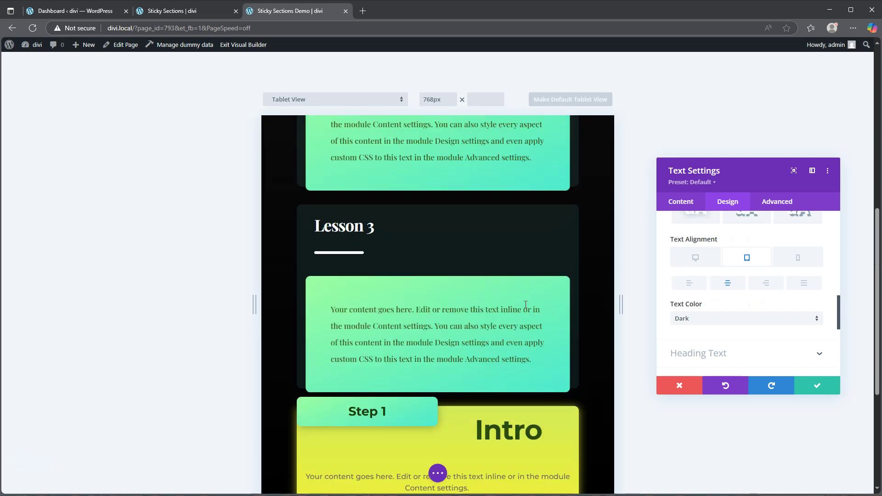
left_click(816, 387)
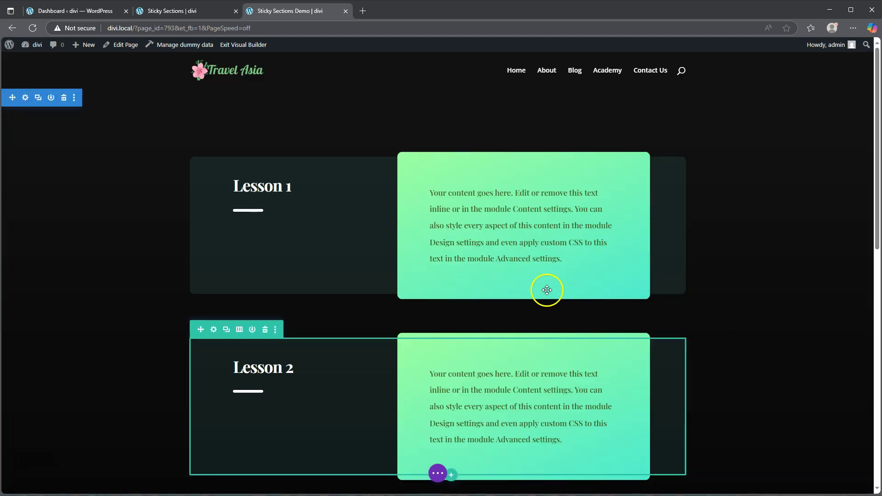
Set the yellow Step 1 row's sticky position to Stick to Bottom.
scroll(454, 260, "down", 9)
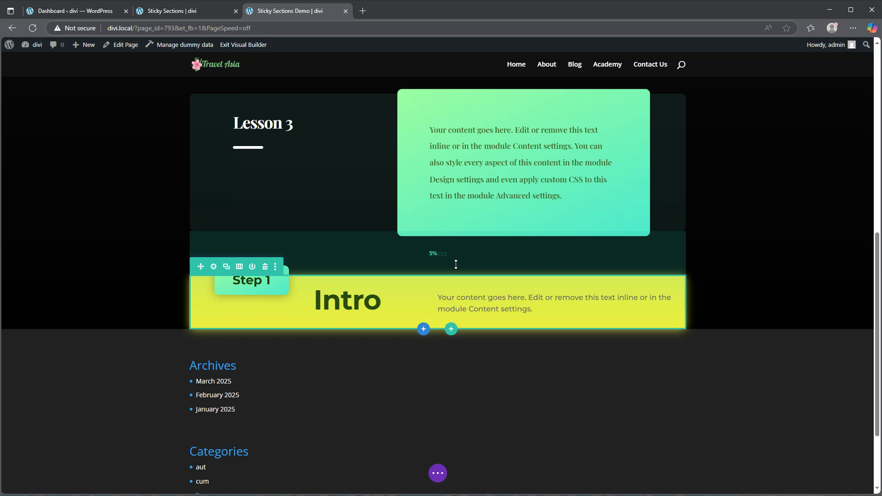
scroll(455, 264, "up", 9)
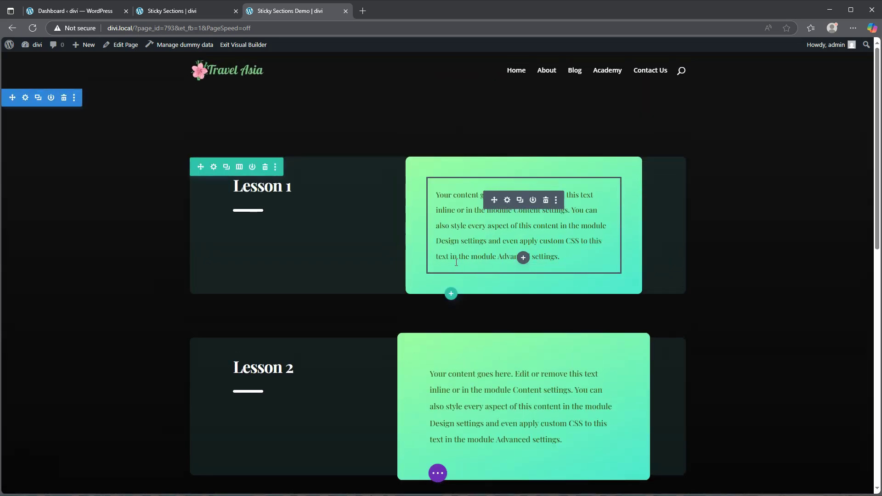
scroll(456, 263, "down", 8)
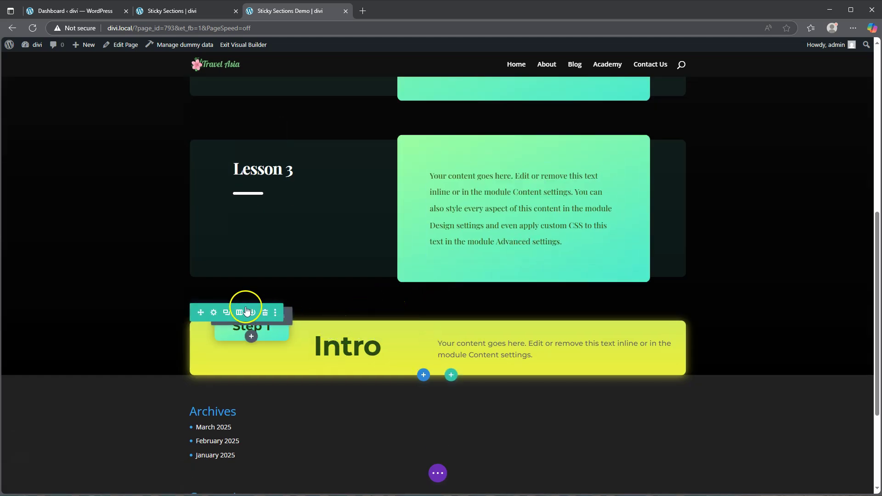
left_click(213, 313)
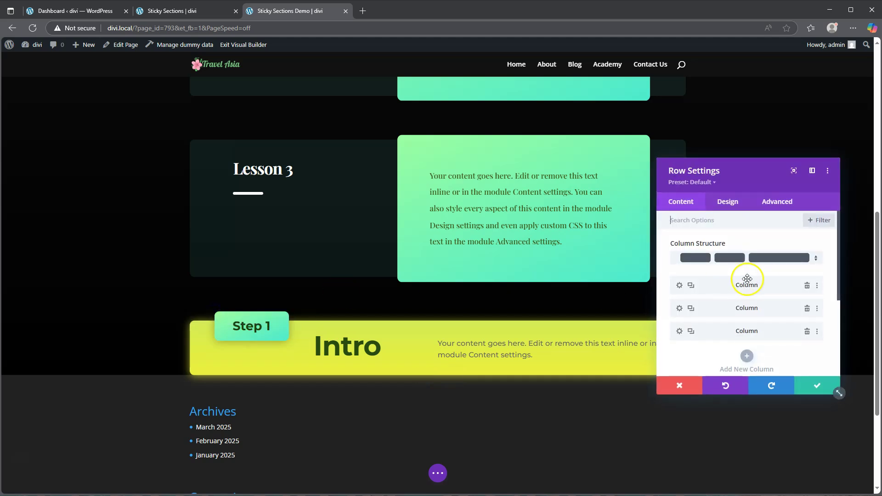
left_click(777, 202)
scroll(744, 266, "down", 3)
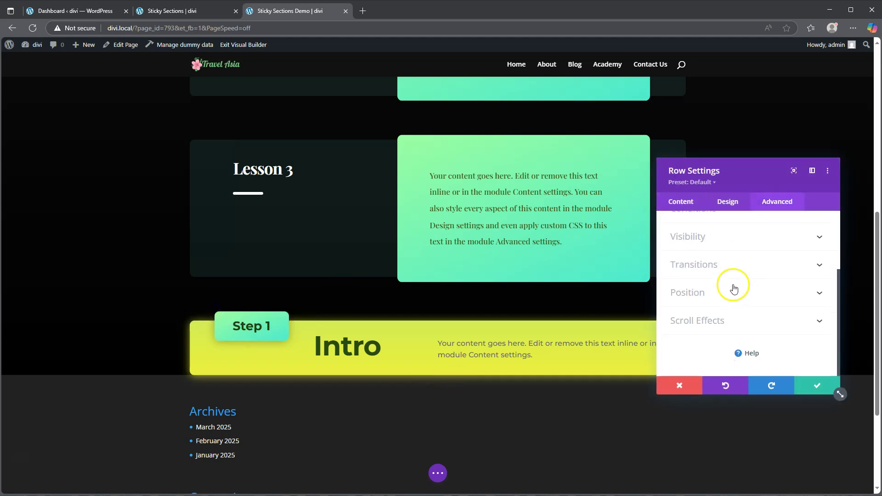
left_click(711, 321)
left_click(721, 257)
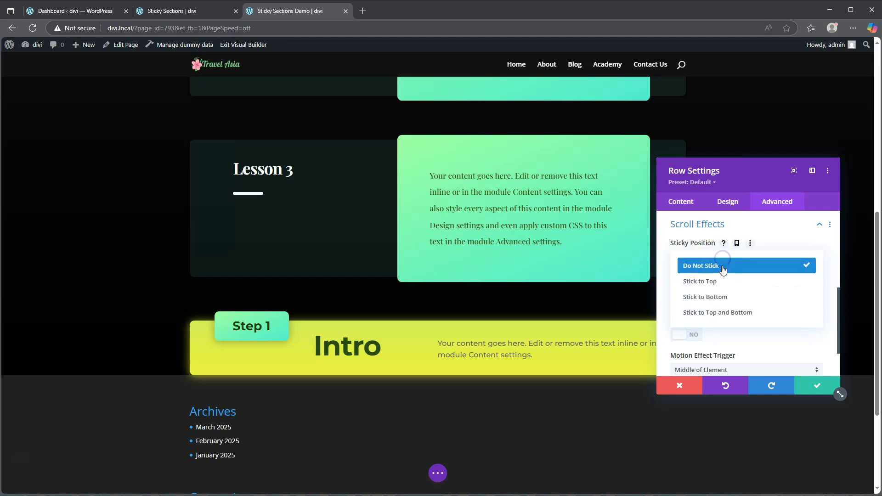
left_click(719, 298)
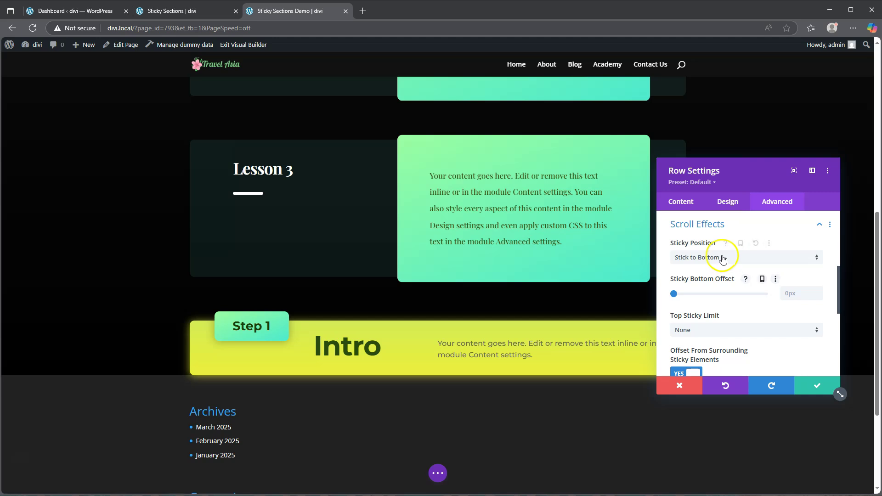
Set the yellow row's sticky bottom offset to 1px and its top sticky limit to Section.
left_click(789, 293)
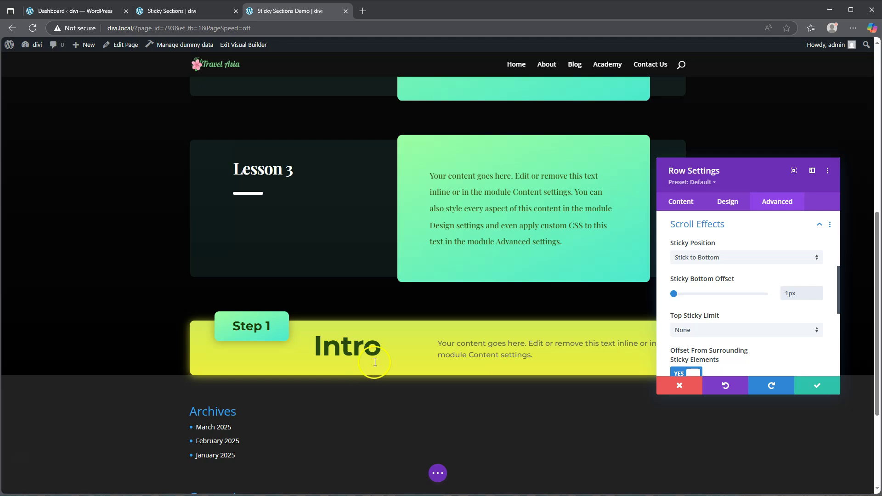
left_click(695, 331)
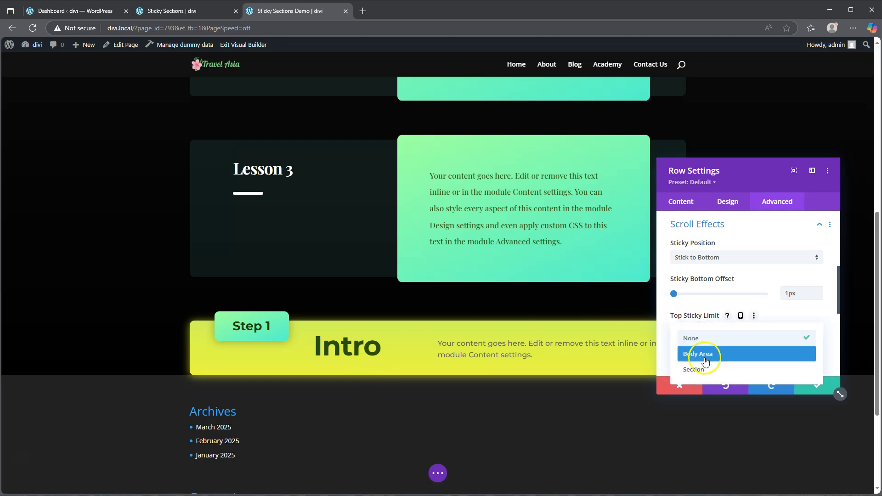
left_click(694, 369)
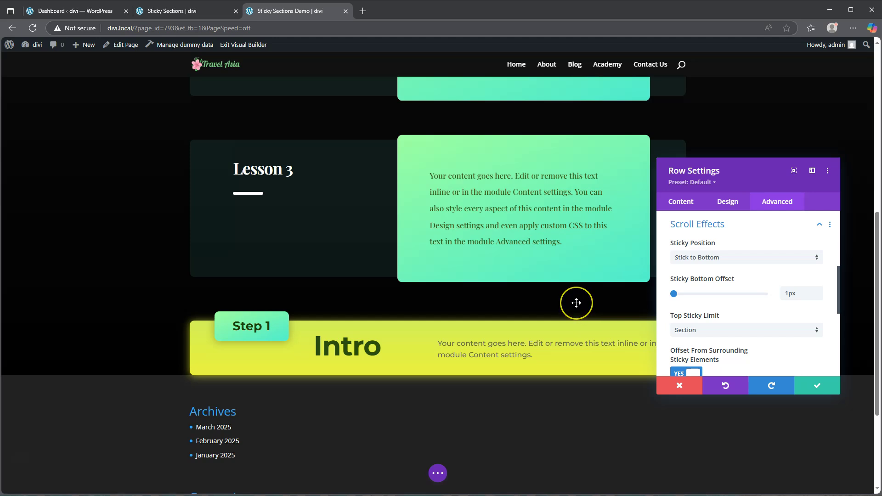
scroll(753, 315, "down", 3)
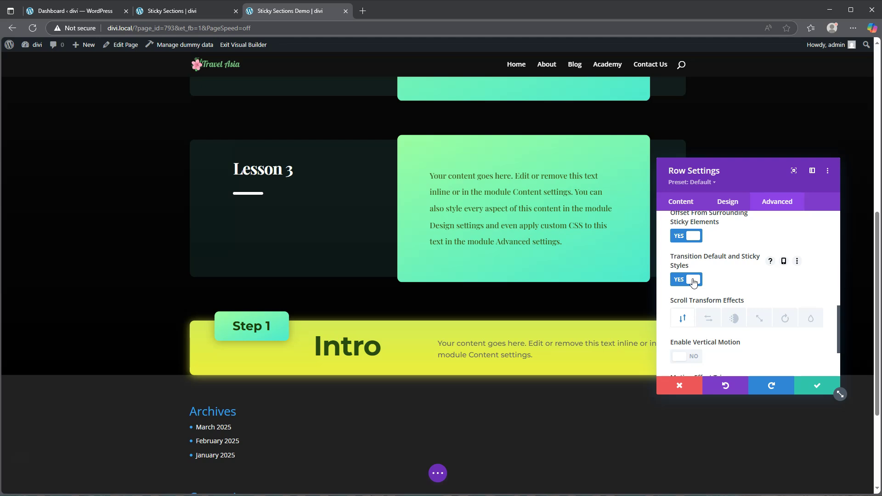
Set the yellow row's default filter opacity to 0%.
left_click(727, 204)
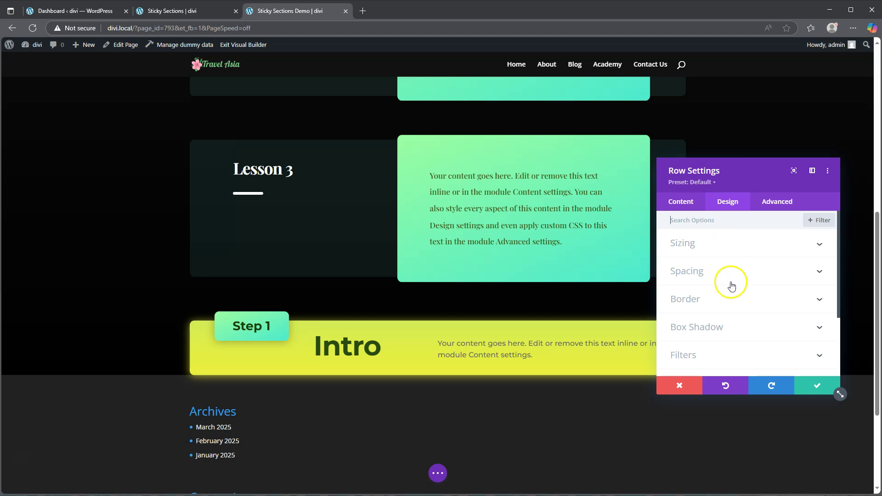
left_click(719, 357)
scroll(735, 312, "down", 5)
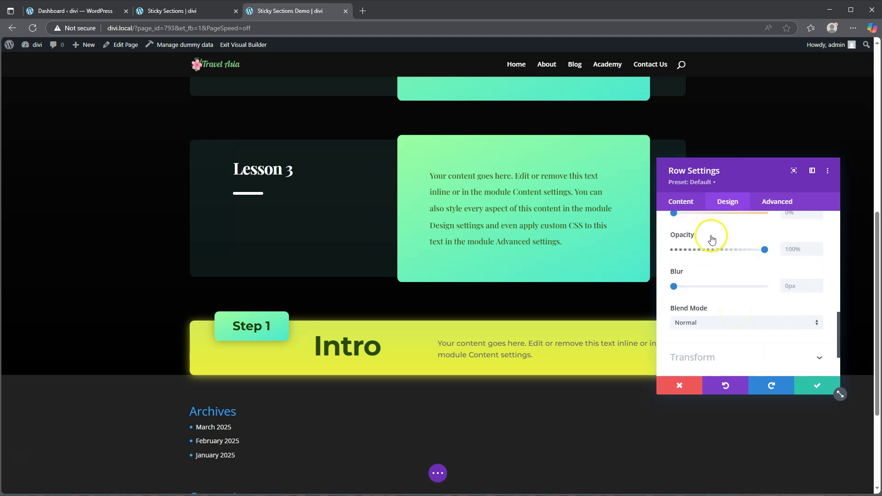
left_click_drag(763, 251, 660, 251)
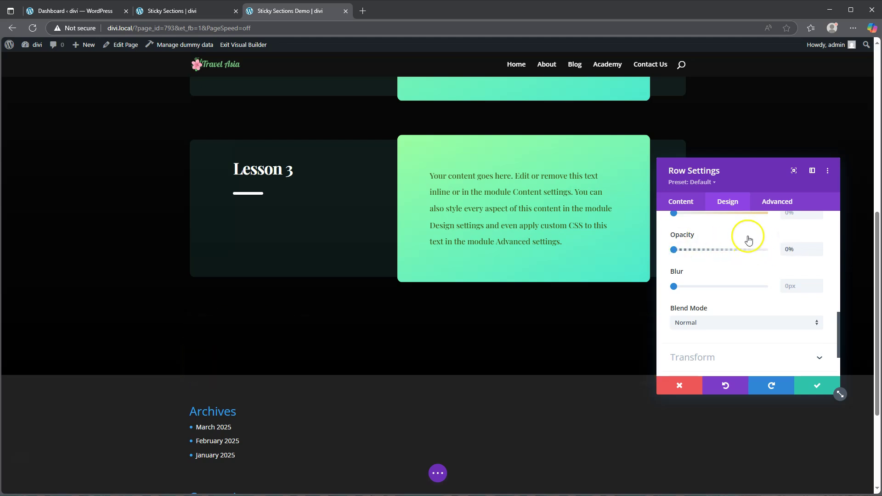
Enable sticky styles for the row's opacity, set the sticky-state opacity to 100%, and save the row settings.
left_click(742, 235)
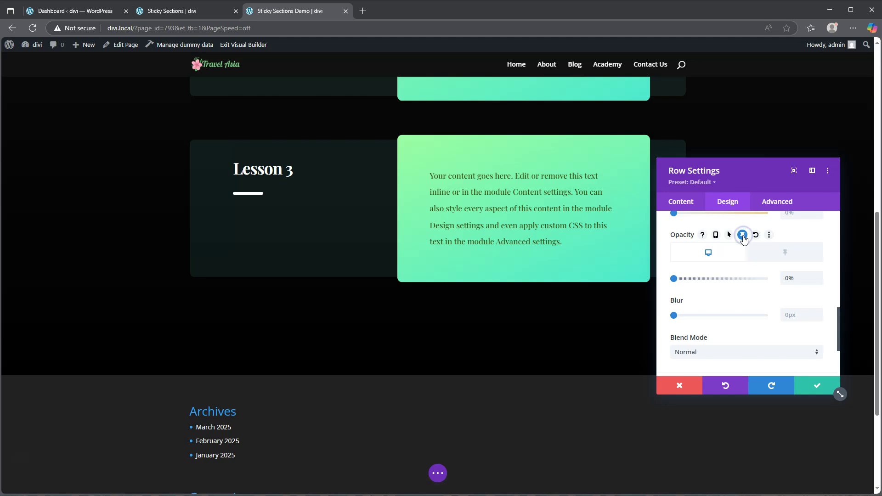
left_click(785, 251)
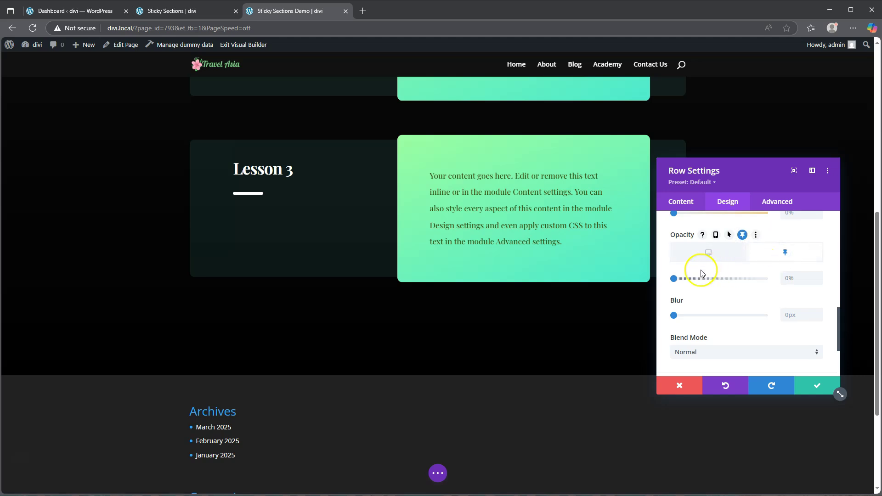
left_click_drag(673, 278, 783, 283)
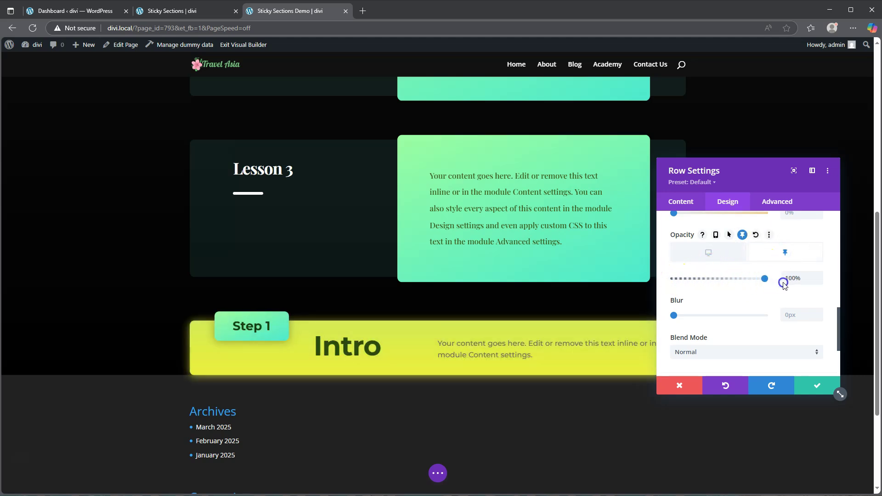
left_click(706, 253)
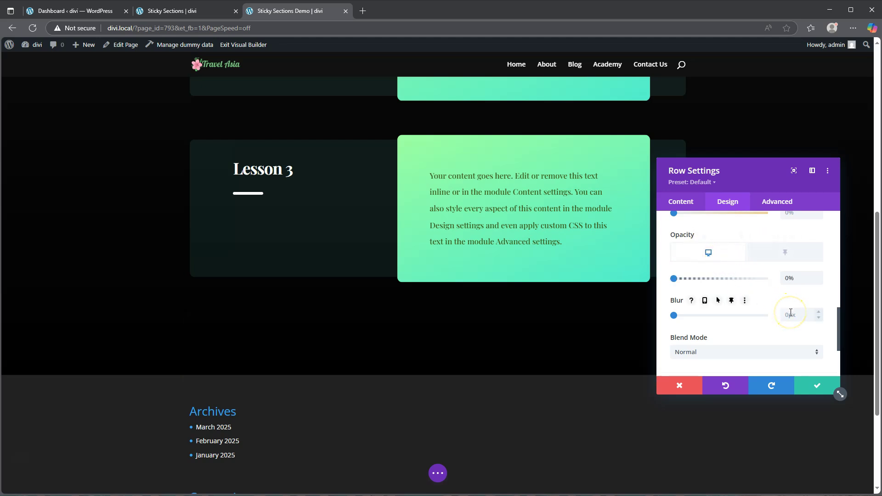
left_click(816, 388)
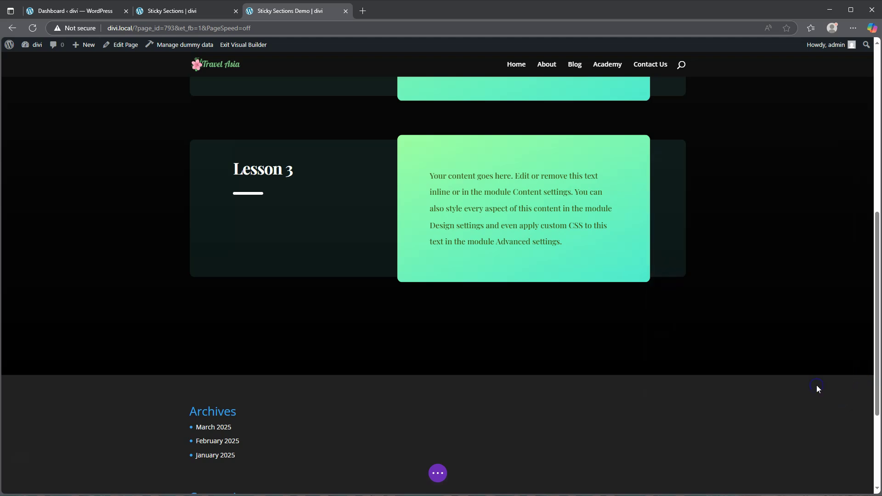
scroll(356, 213, "up", 8)
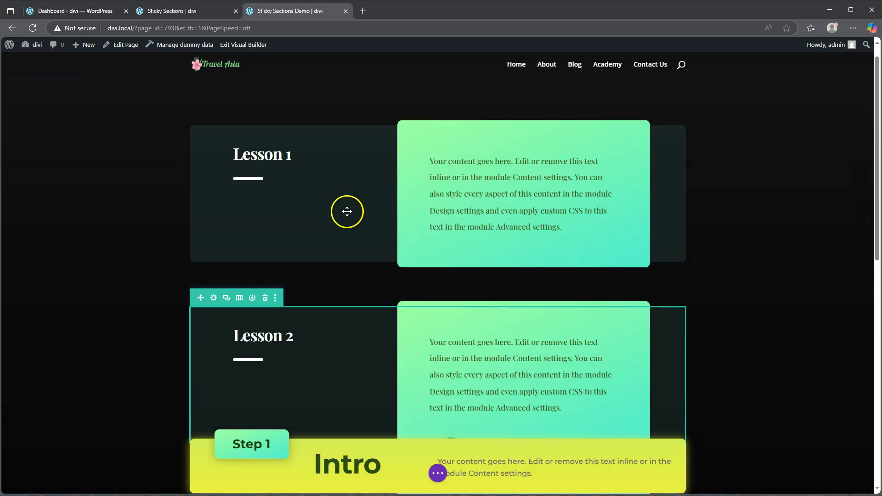
scroll(347, 212, "up", 2)
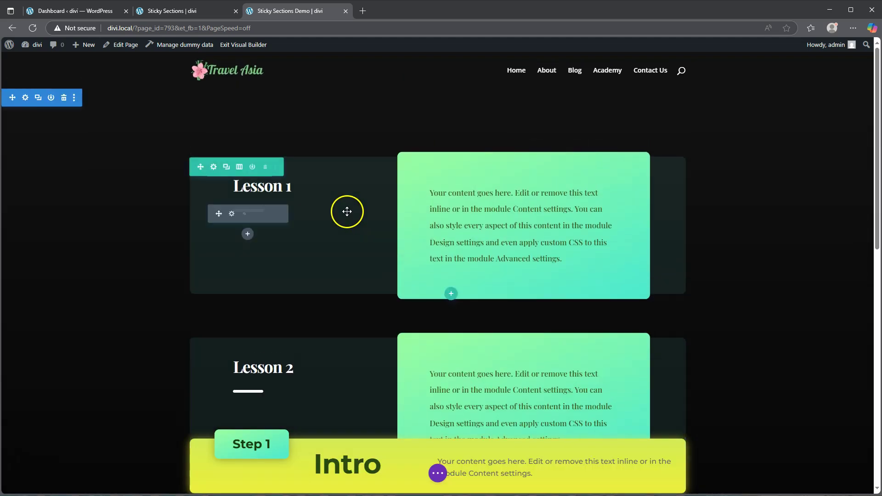
Duplicate the whole lessons section and change the first lesson heading in the copy to Lesson 4.
left_click(38, 100)
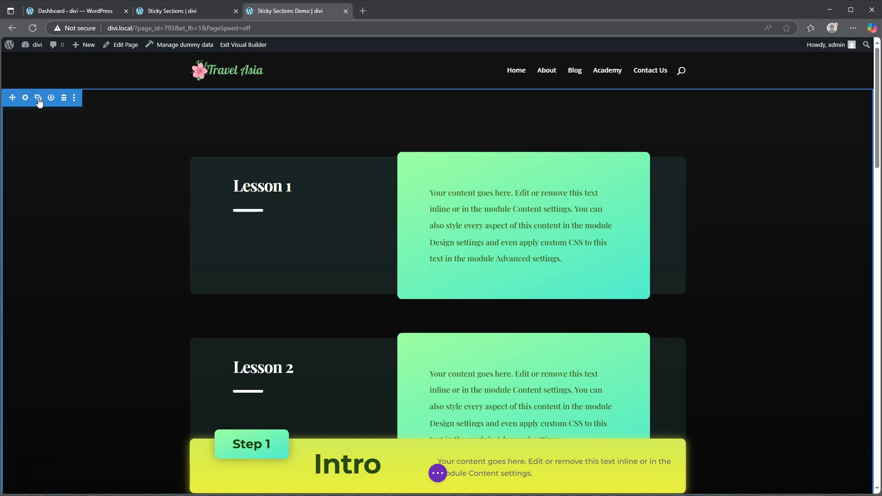
scroll(415, 241, "down", 12)
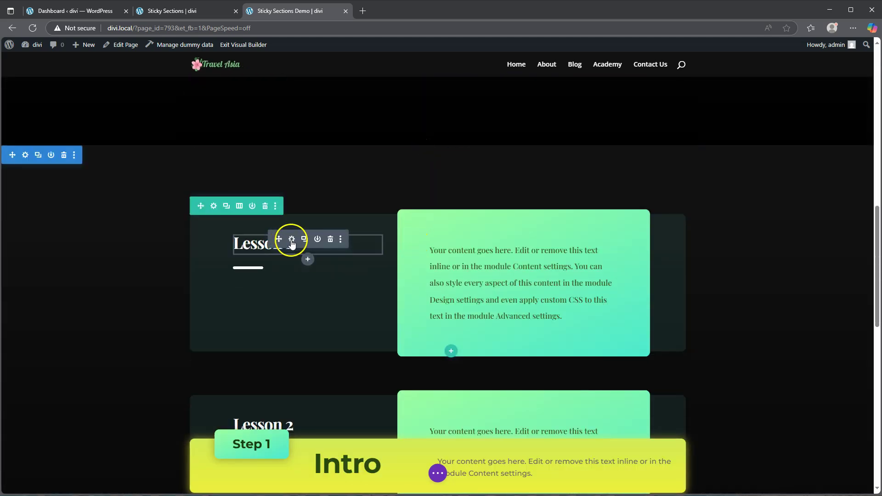
left_click(292, 240)
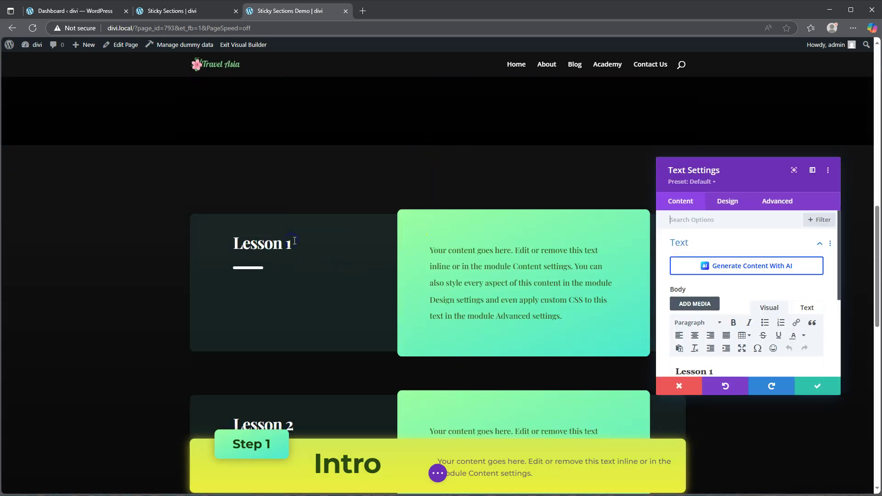
double_click(711, 372)
scroll(711, 371, "down", 1)
type("4")
left_click(820, 388)
Change the second lesson heading in the duplicated section to Lesson 5 and save the text module.
scroll(362, 279, "down", 4)
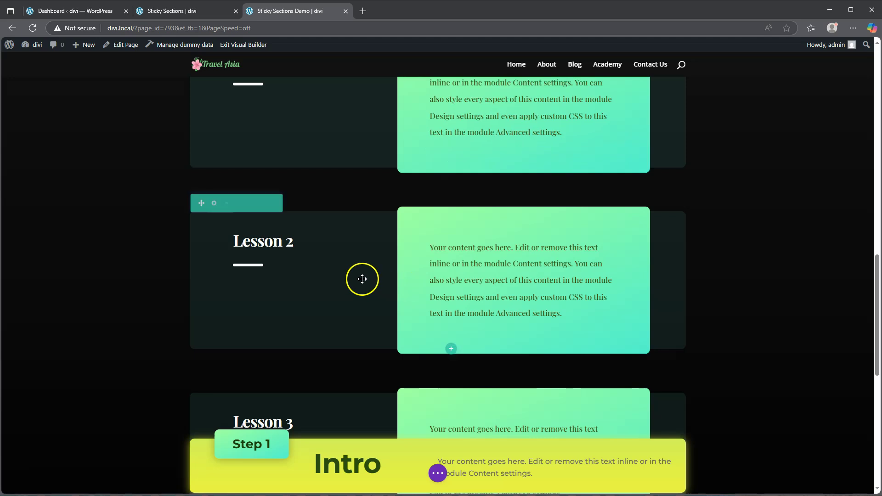
left_click(292, 238)
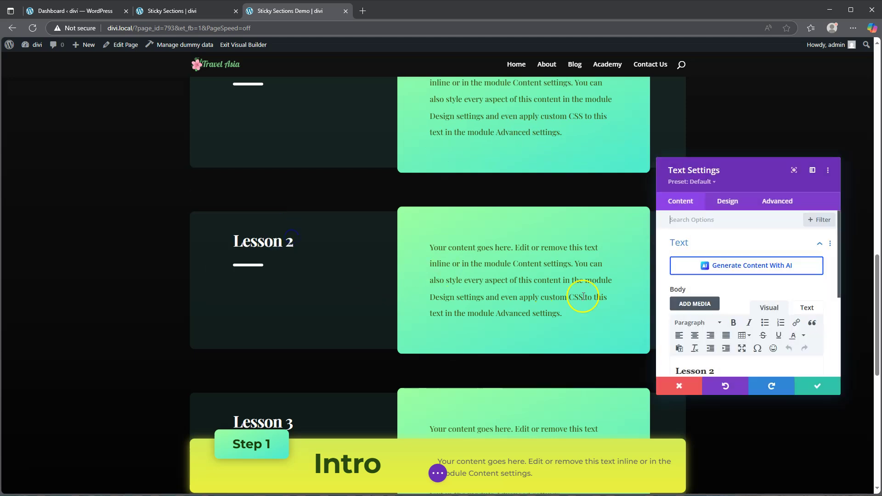
double_click(712, 370)
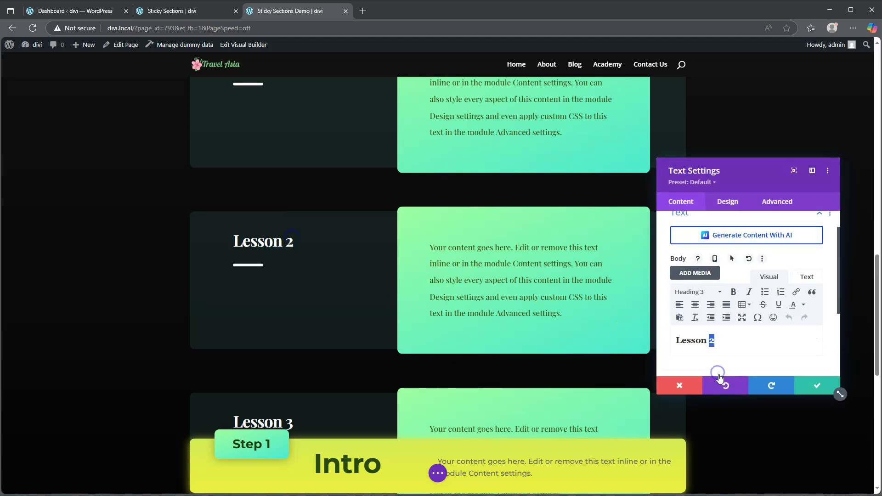
type("5")
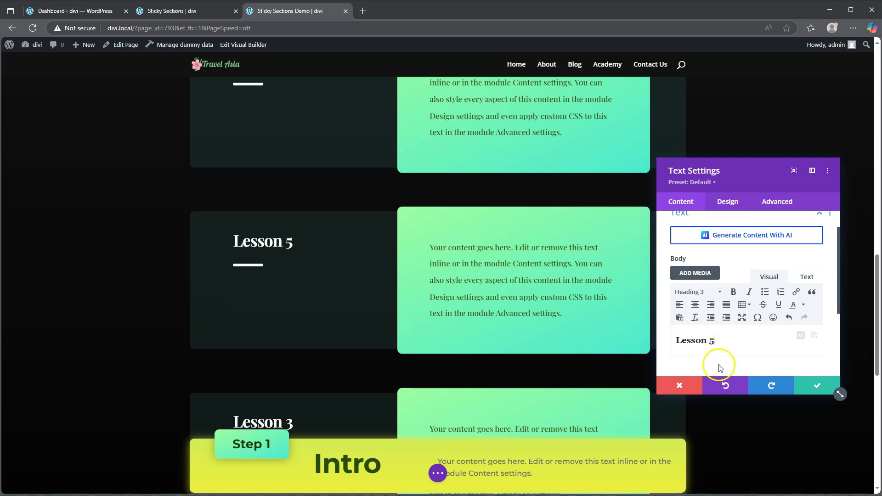
left_click(817, 387)
Change the third lesson heading in the duplicated section to Lesson 6 and save the text module.
scroll(454, 291, "down", 2)
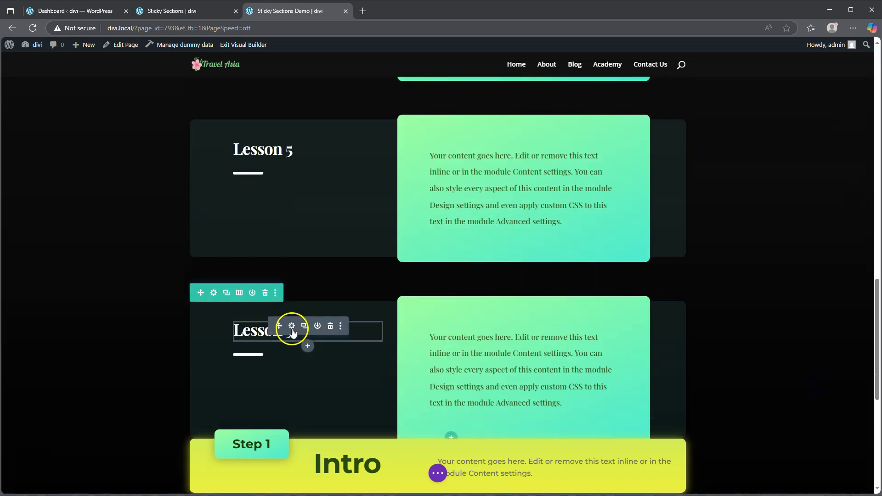
left_click(292, 326)
double_click(712, 371)
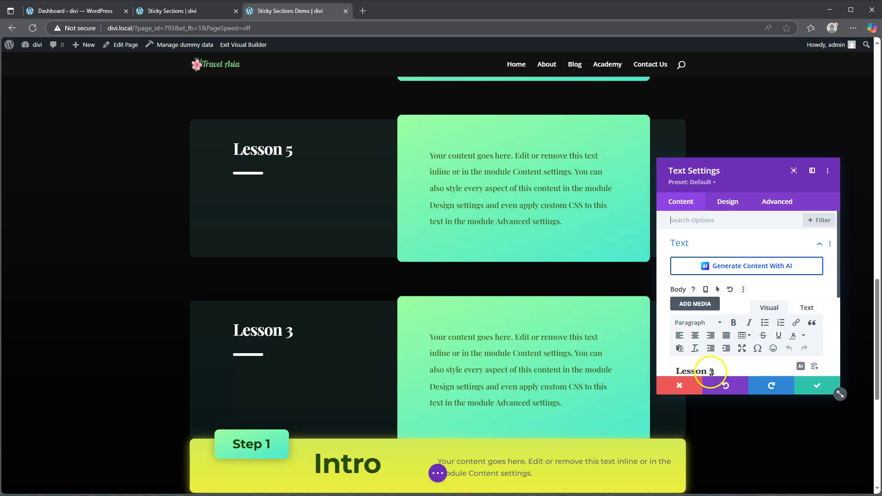
scroll(724, 376, "down", 1)
type("6")
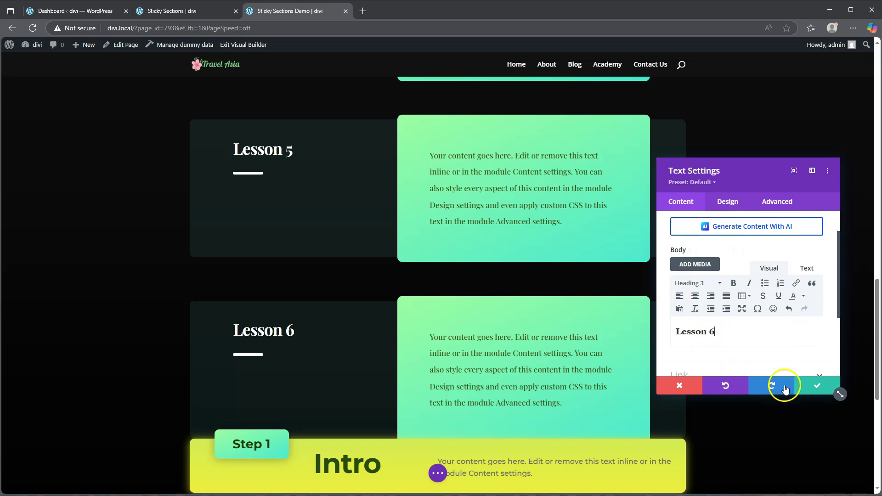
left_click(817, 387)
Change the step label in the duplicated section's yellow sticky row to Step 2 and save it.
scroll(401, 305, "down", 3)
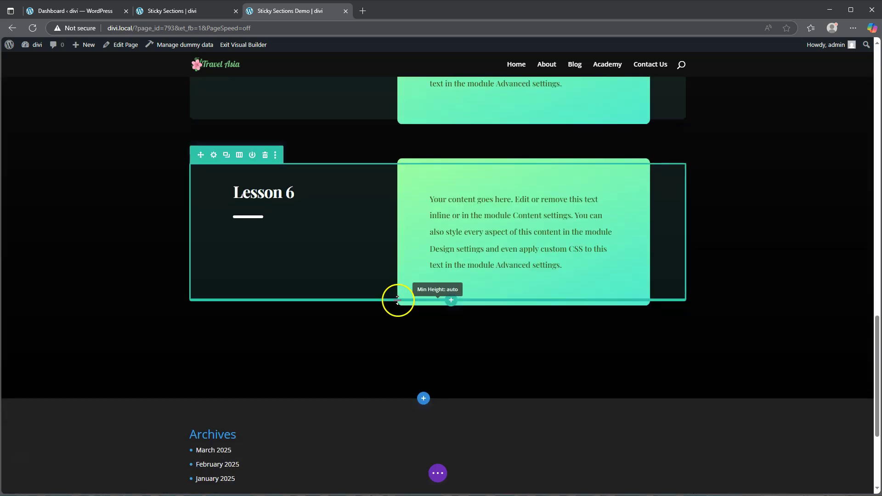
scroll(397, 300, "up", 2)
scroll(397, 300, "up", 2)
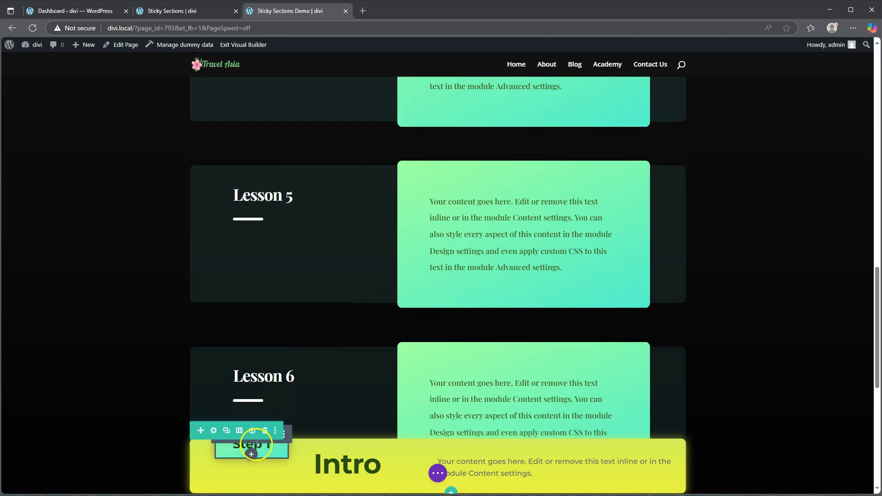
left_click(214, 430)
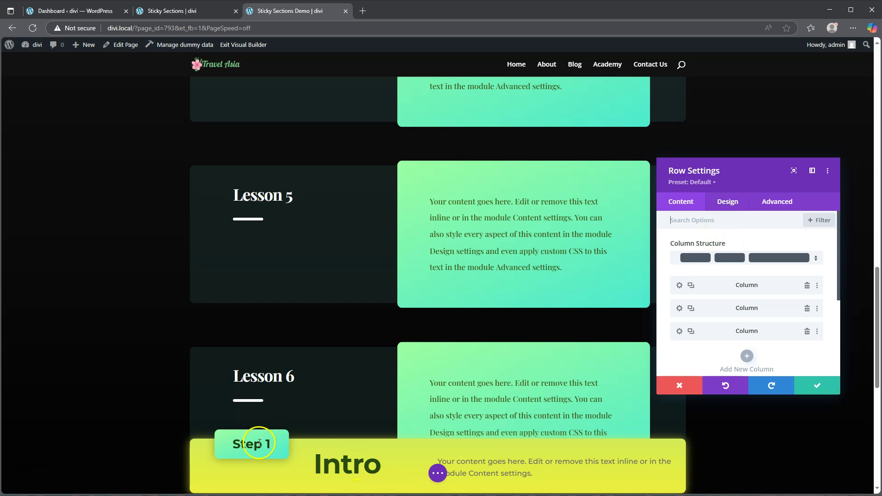
left_click(820, 388)
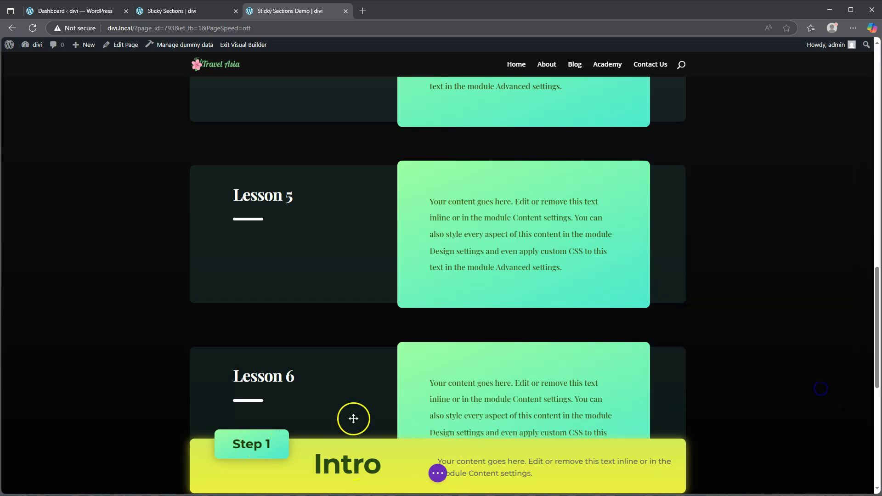
left_click(244, 444)
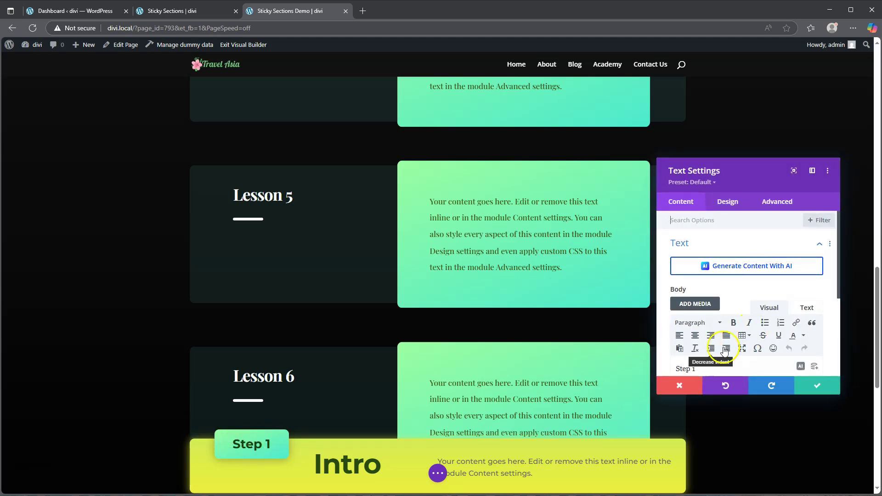
double_click(695, 368)
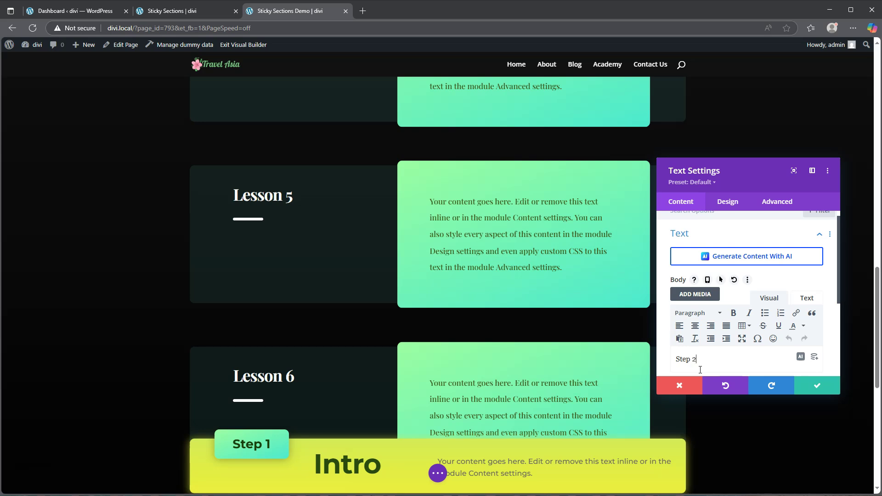
left_click(817, 385)
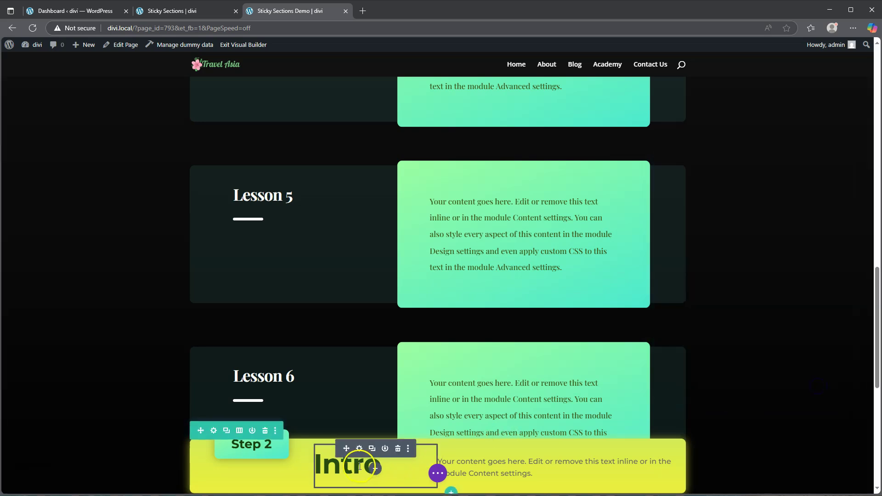
Replace the Intro heading in the duplicated section's yellow sticky row with Basics and save it.
left_click(359, 448)
scroll(725, 351, "down", 2)
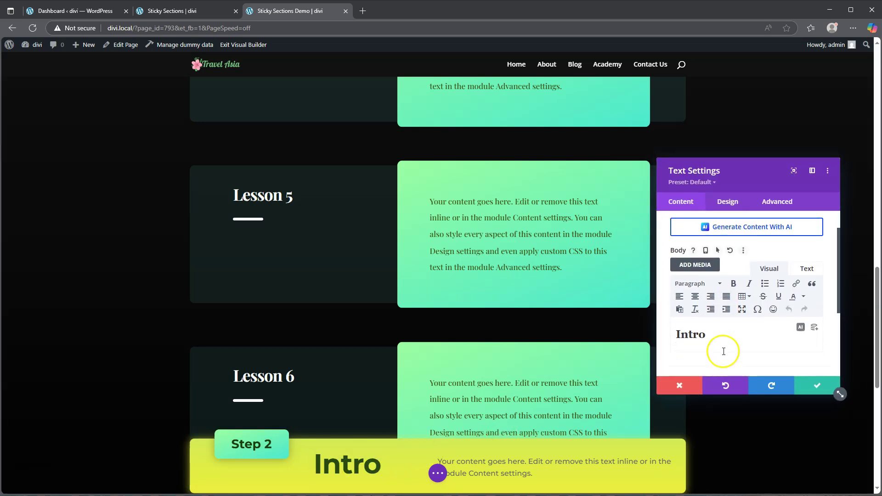
double_click(692, 326)
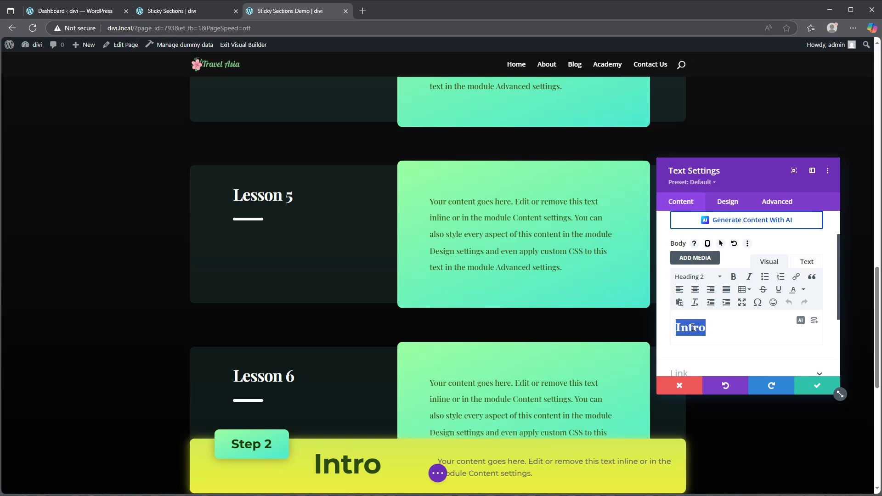
type("Basics")
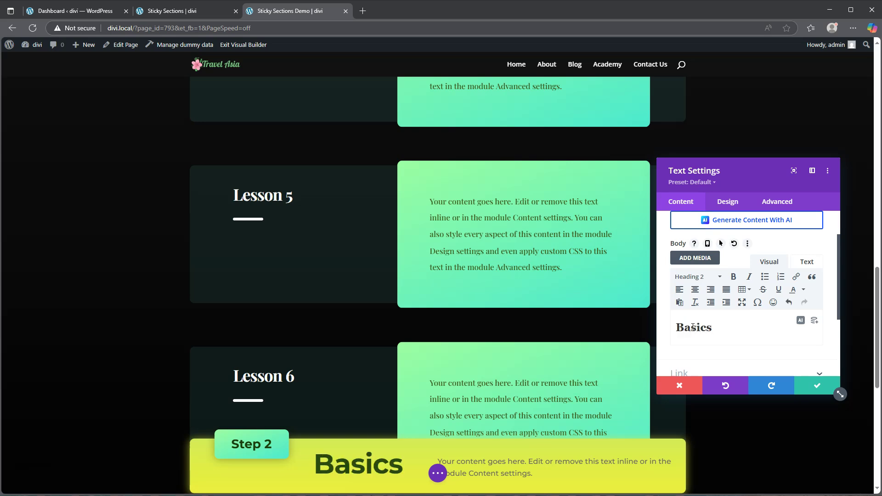
left_click(817, 386)
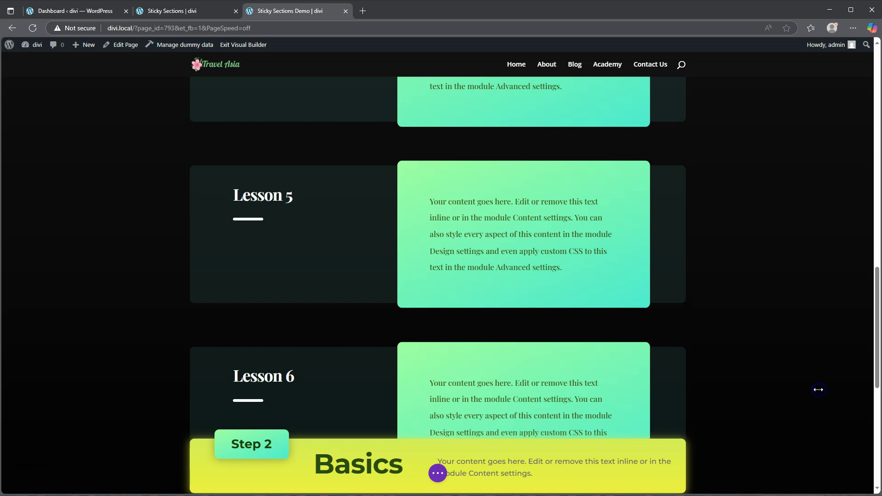
Save the page as a draft and exit the visual builder to the front-end view.
scroll(616, 226, "up", 7)
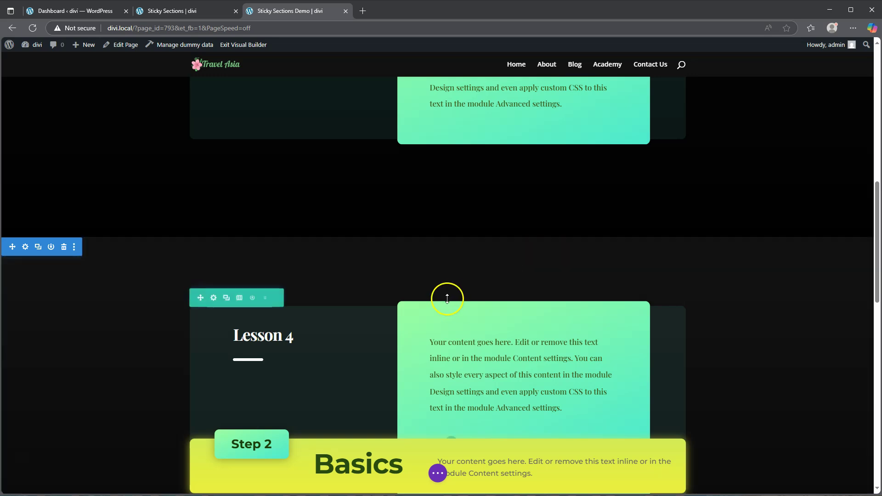
scroll(451, 274, "up", 9)
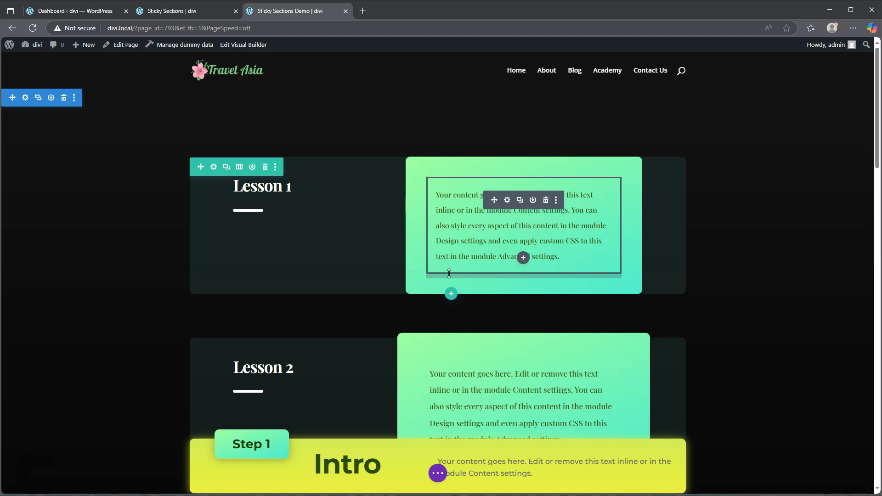
left_click(438, 473)
left_click(802, 473)
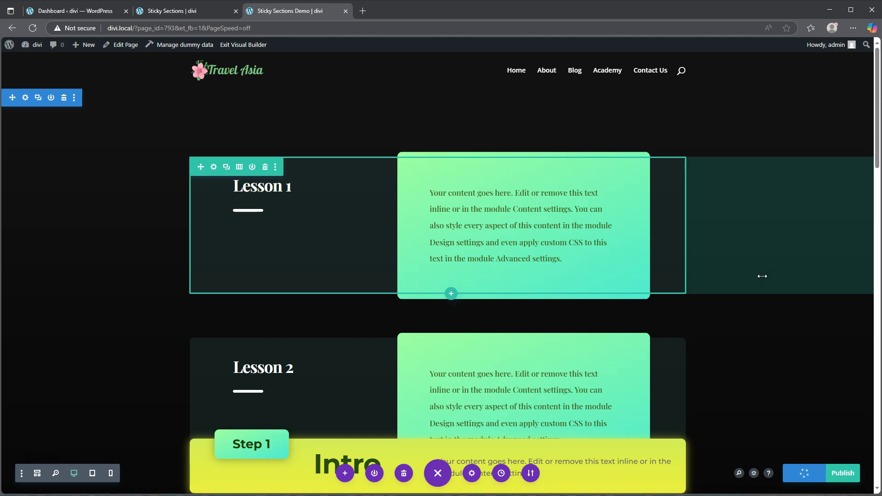
left_click(255, 45)
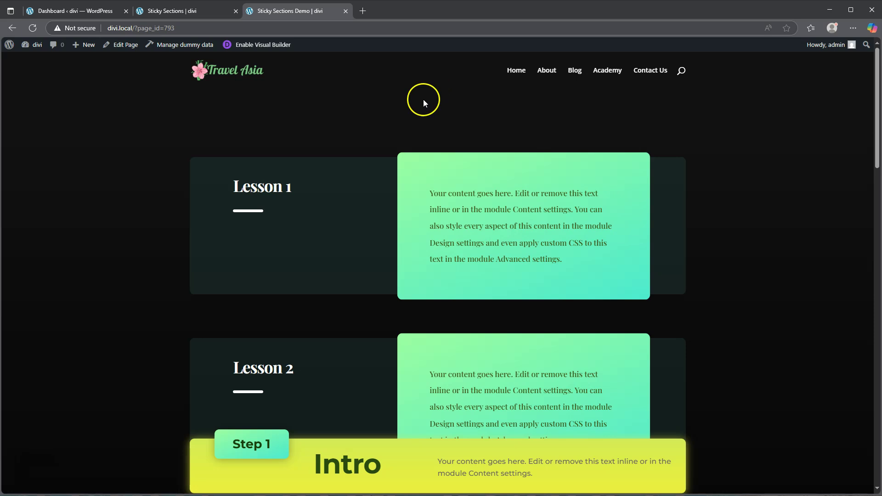
Examine how the Step 1 and Step 2 sticky rows behave along the full length of the front-end page.
scroll(407, 141, "down", 2)
scroll(407, 142, "down", 6)
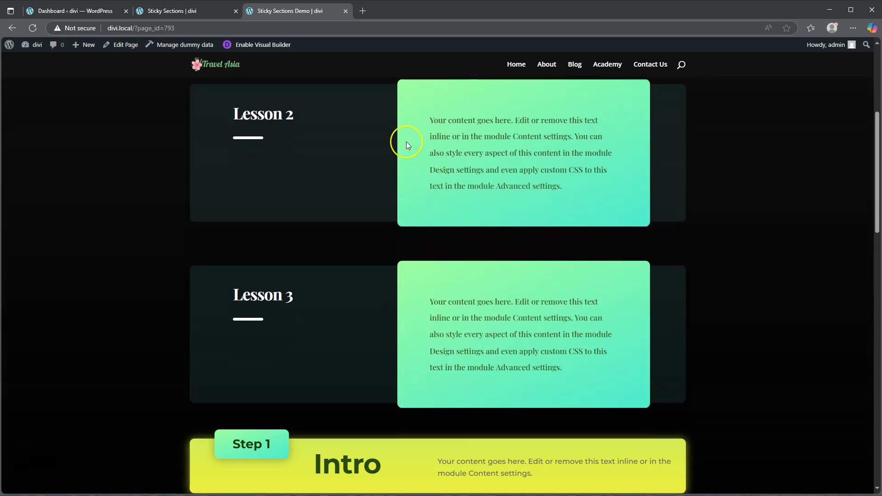
scroll(406, 143, "down", 5)
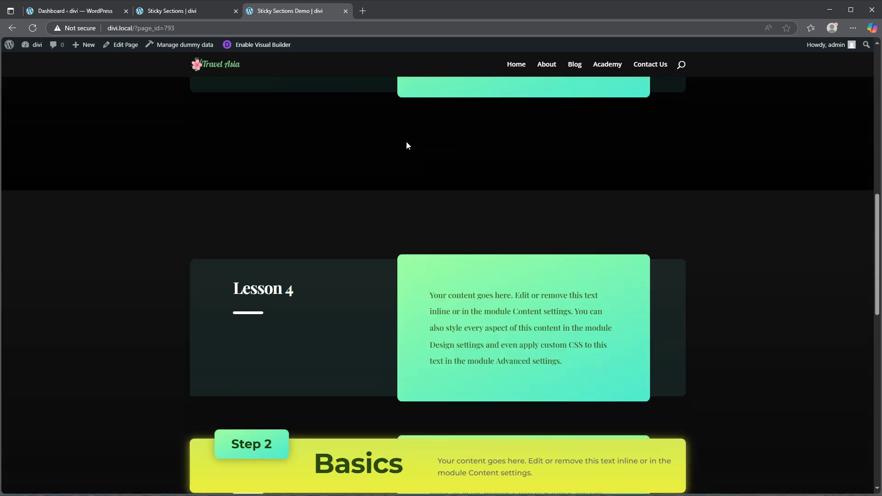
scroll(406, 143, "down", 7)
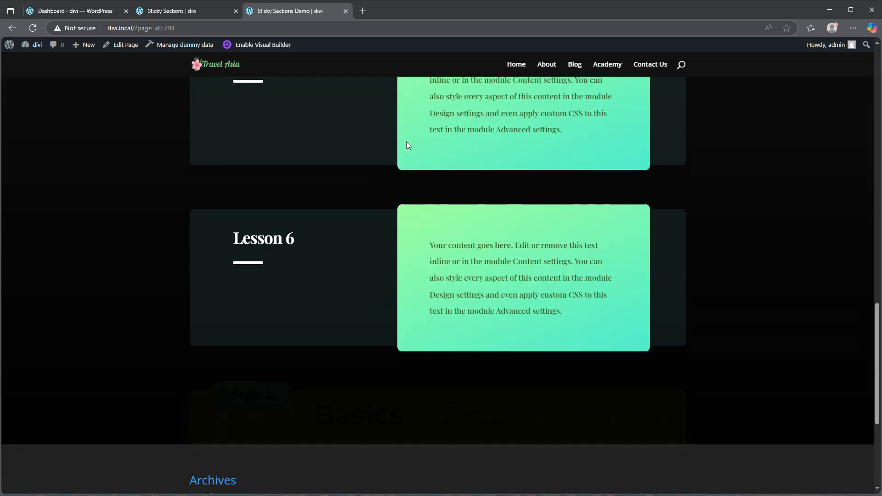
scroll(406, 142, "down", 2)
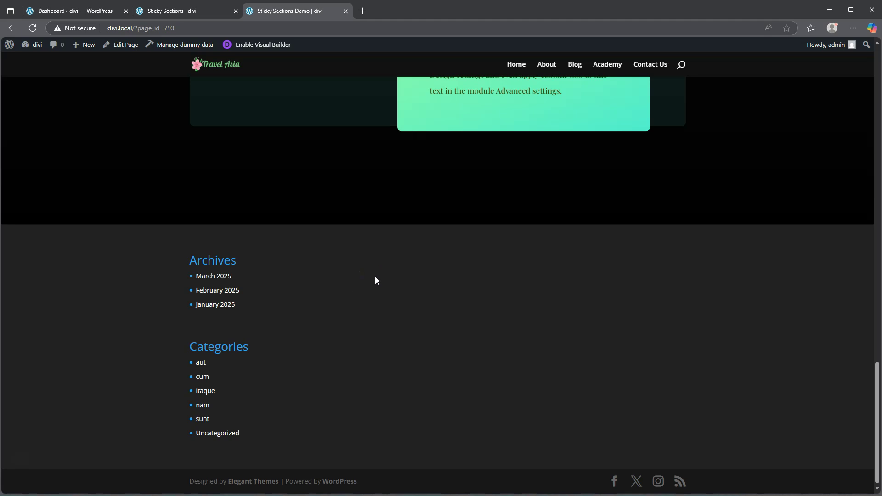
scroll(375, 280, "up", 15)
scroll(375, 280, "up", 9)
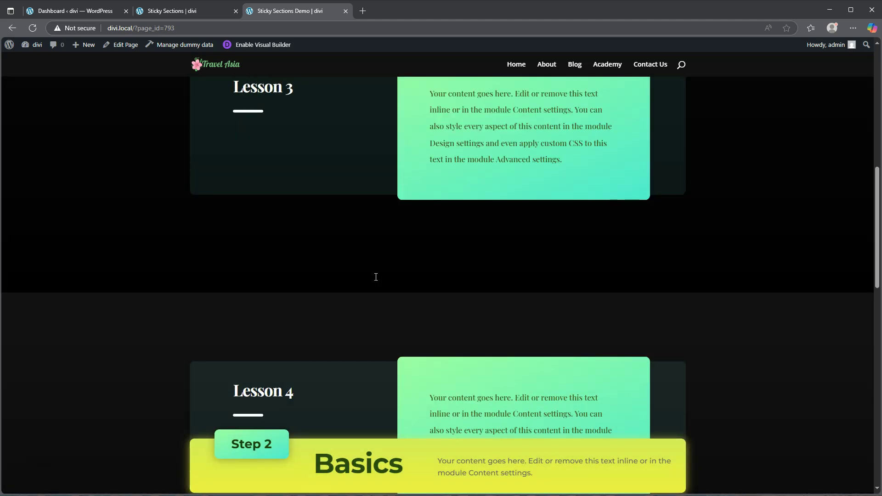